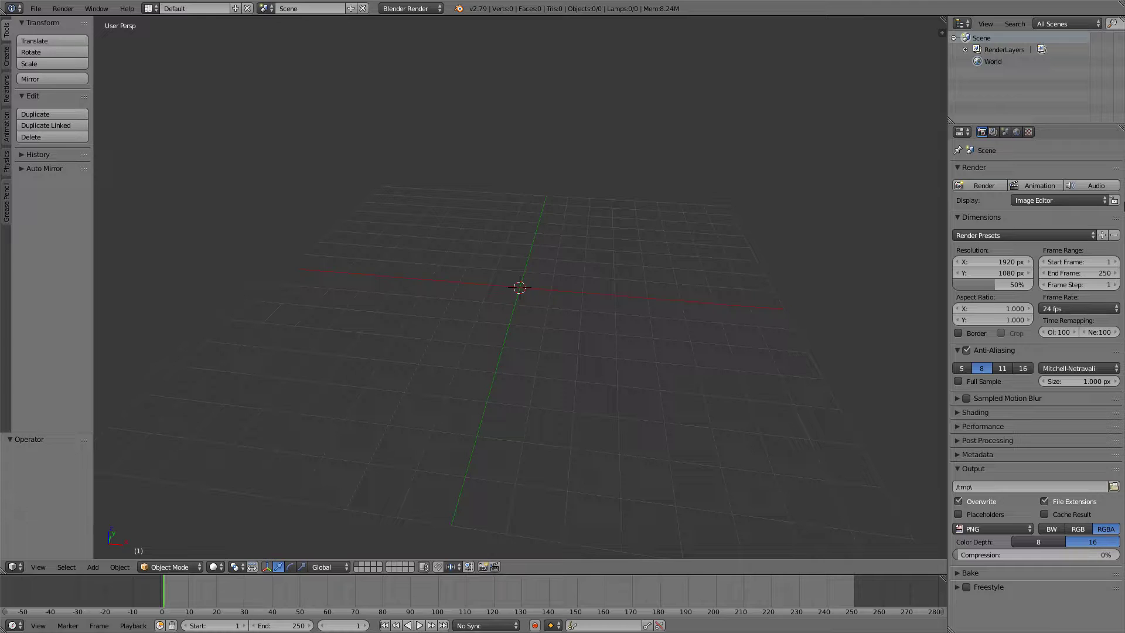
Open fps_arms_anim.blend from the FPS ARMS folder and select both the arms mesh and the armature
left_click(35, 9)
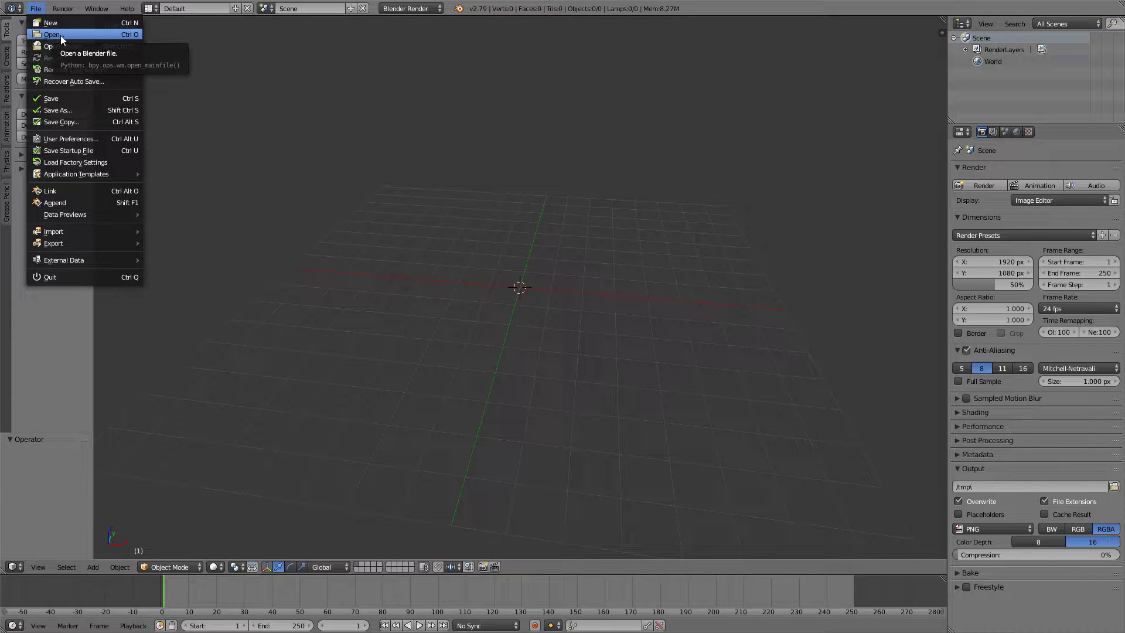
left_click(61, 36)
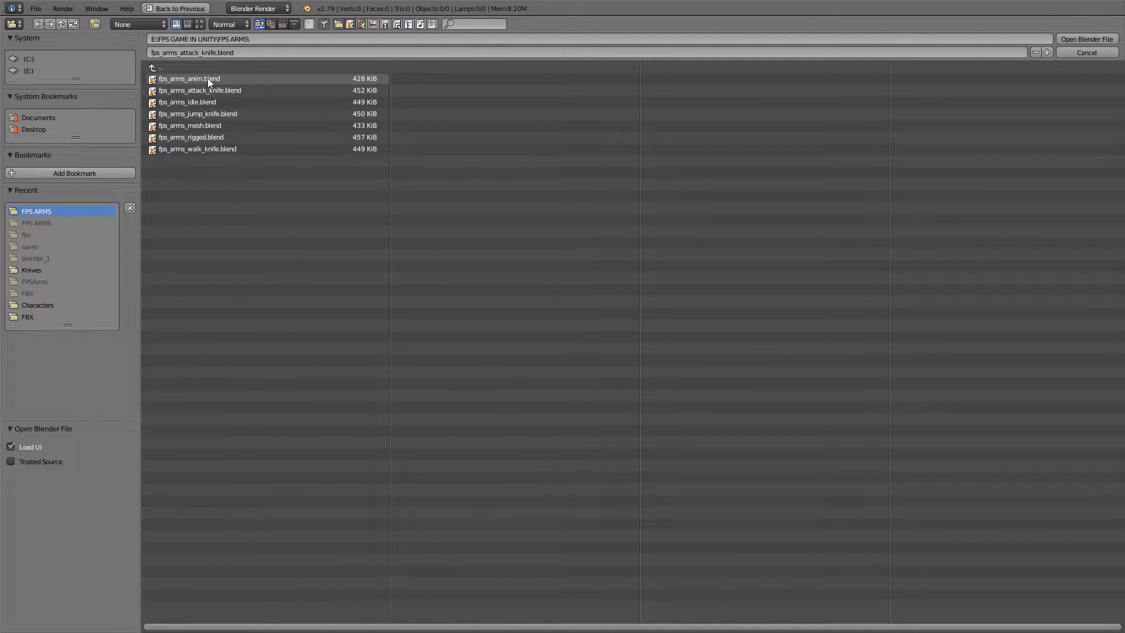
double_click(188, 78)
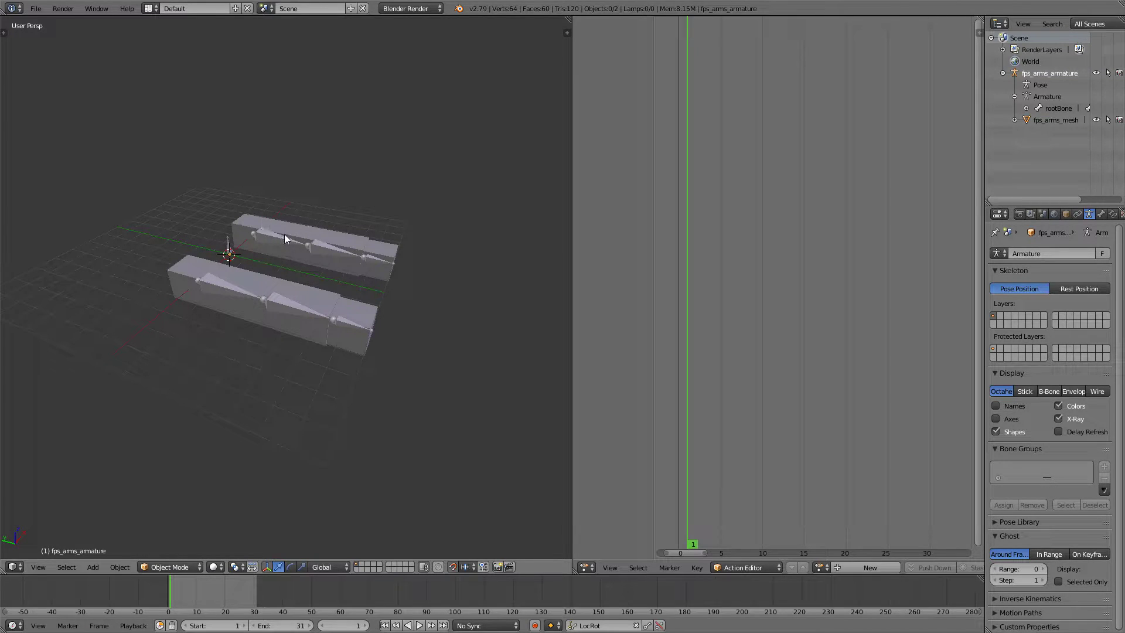
right_click(273, 240)
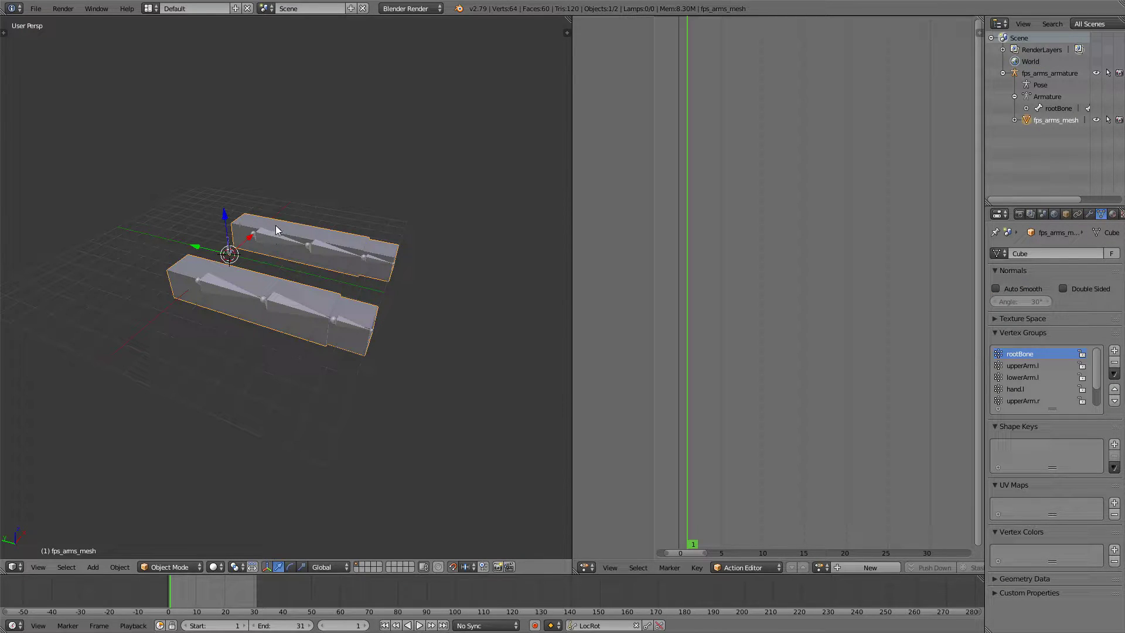
right_click(272, 238, "shift")
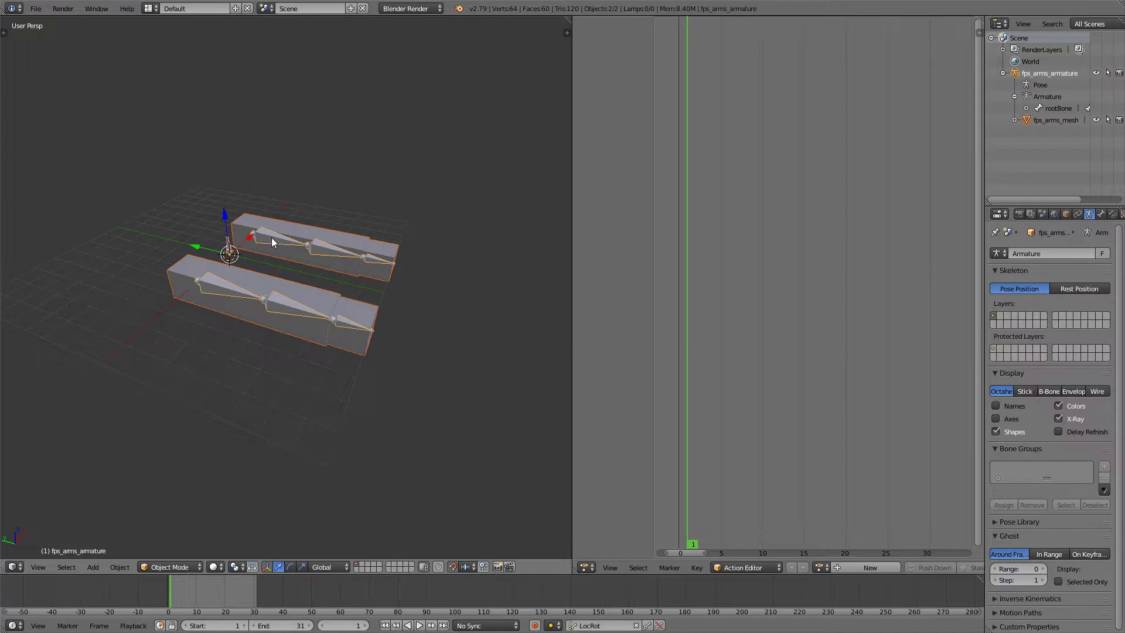
Start an FBX export and create a new folder named FBX inside the FPS ARMS folder
left_click(36, 9)
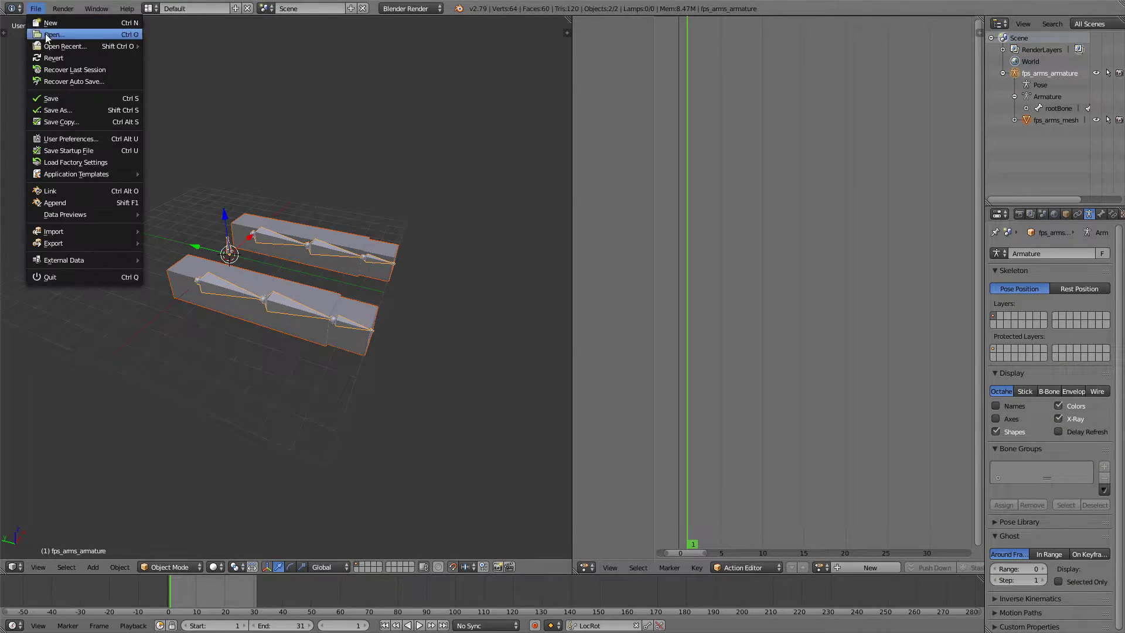
mouse_move(61, 242)
left_click(193, 277)
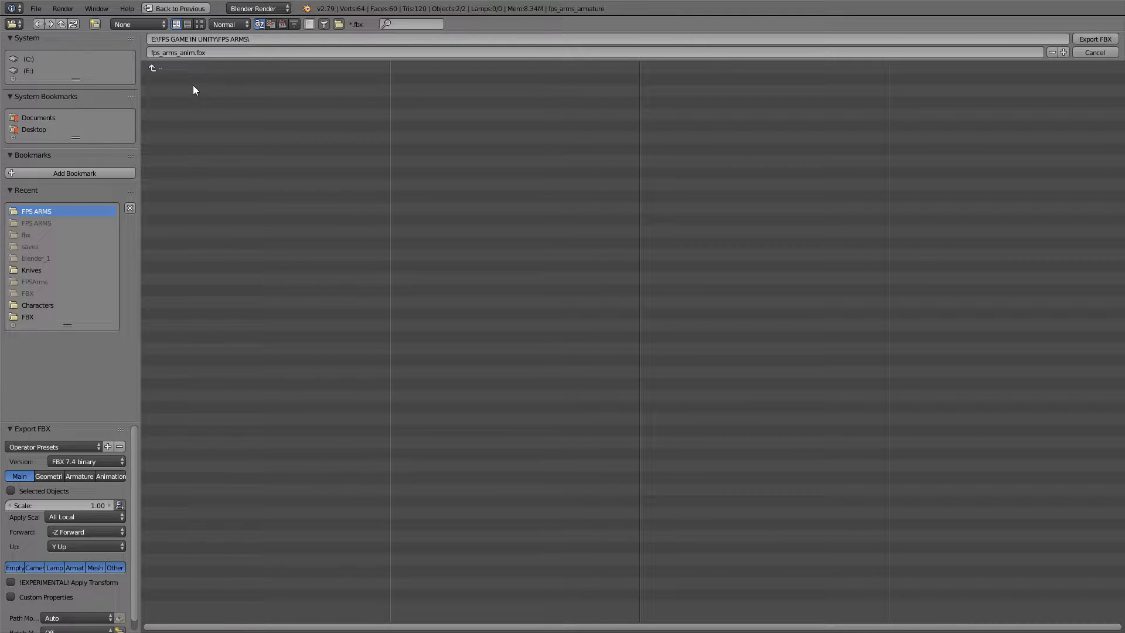
left_click(95, 24)
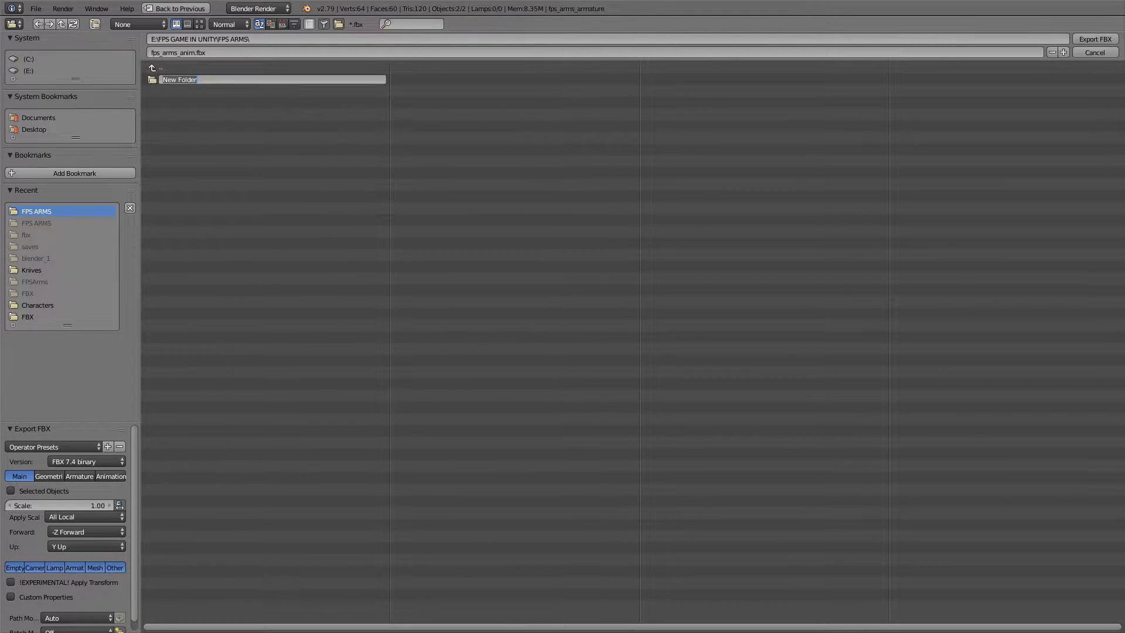
type("DB")
type("X")
key("BackSpace")
key("BackSpace")
key("BackSpace")
type("FBX")
key("Return")
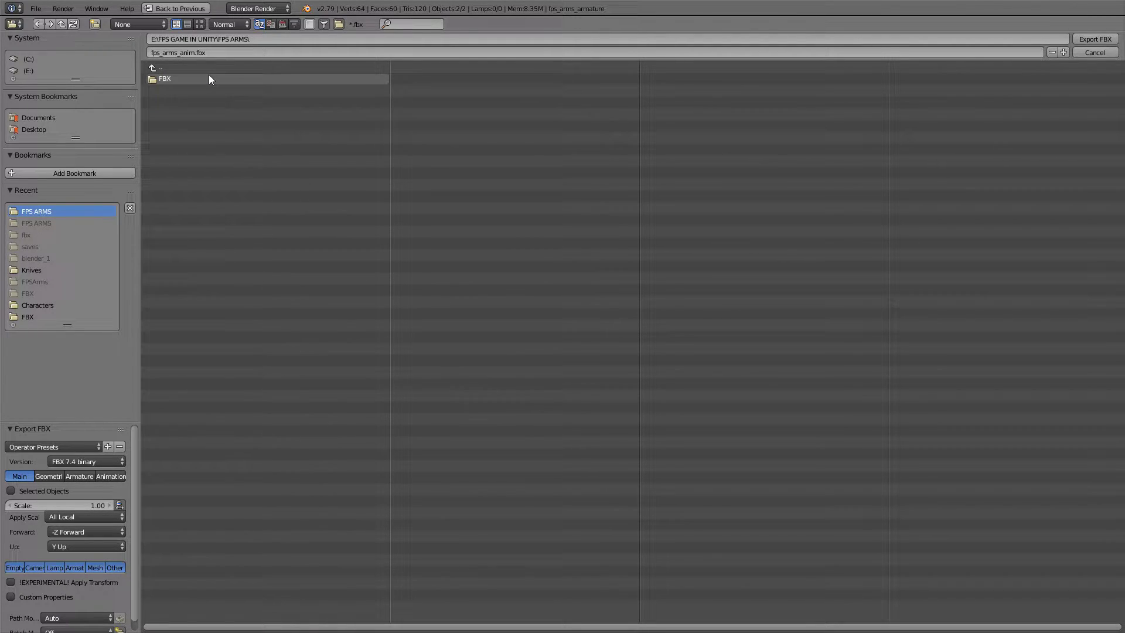
Export only the selected objects into the FBX folder as fps_arms.fbx
left_click(174, 80)
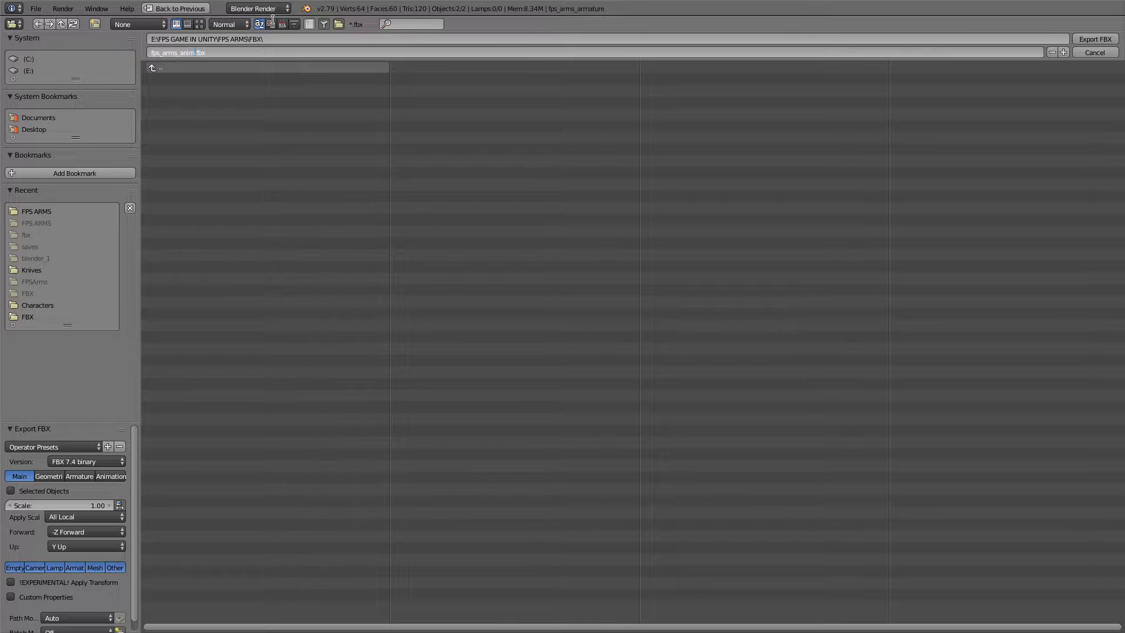
key("BackSpace")
key("BackSpace")
key("BackSpace")
key("BackSpace")
key("BackSpace")
left_click(12, 490)
left_click(178, 52)
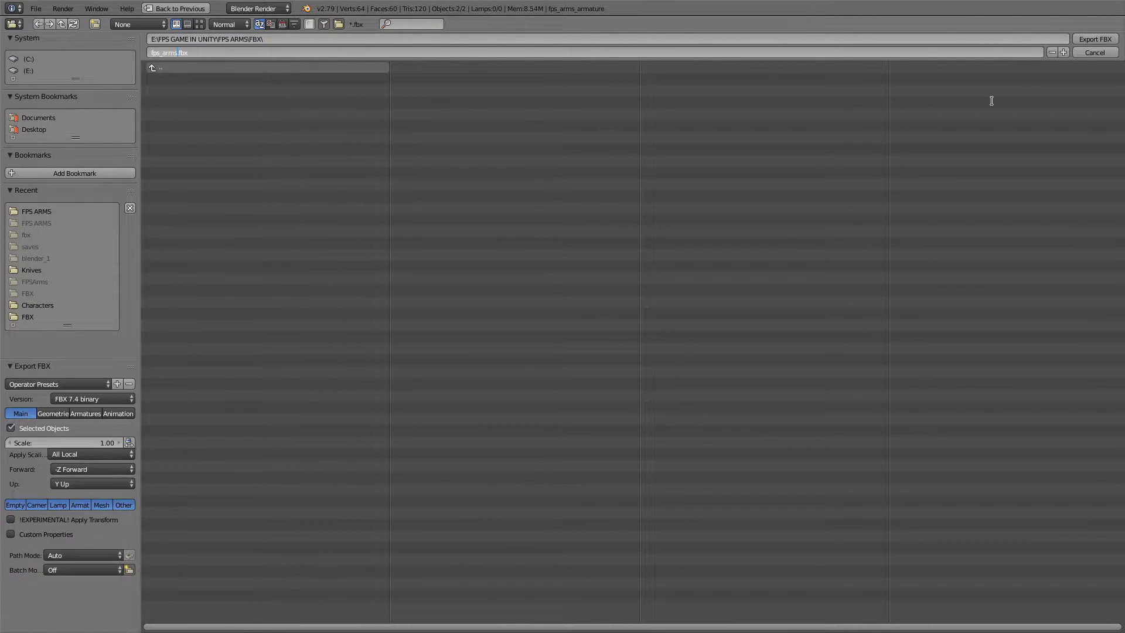
left_click(1106, 40)
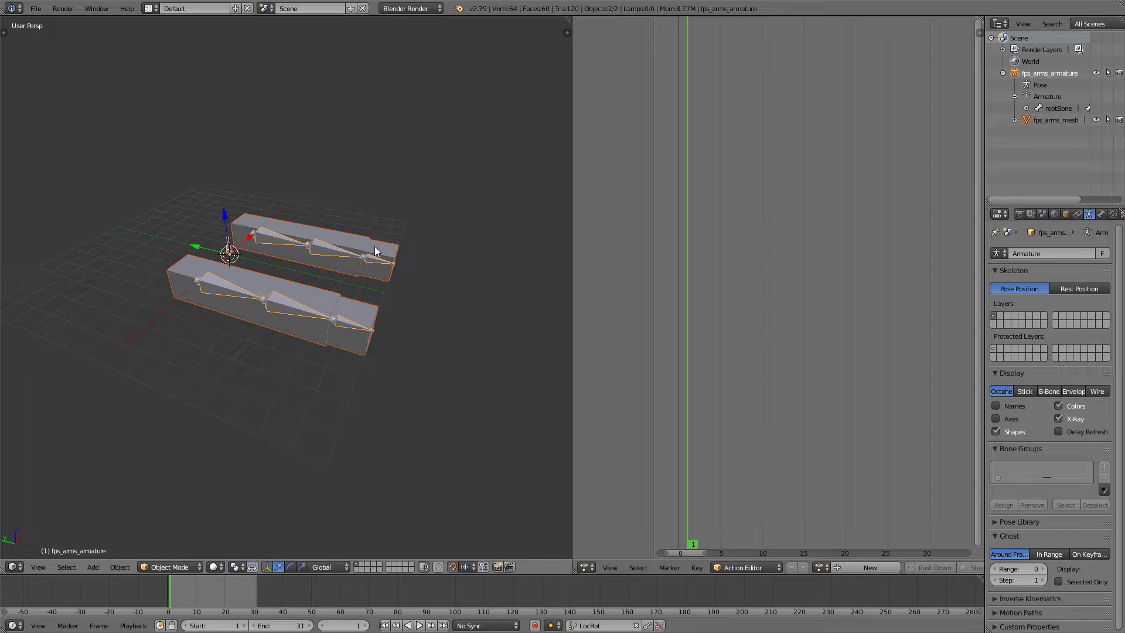
Open fps_arms_idle.blend and switch the armature from Pose Mode to Object Mode
key("a")
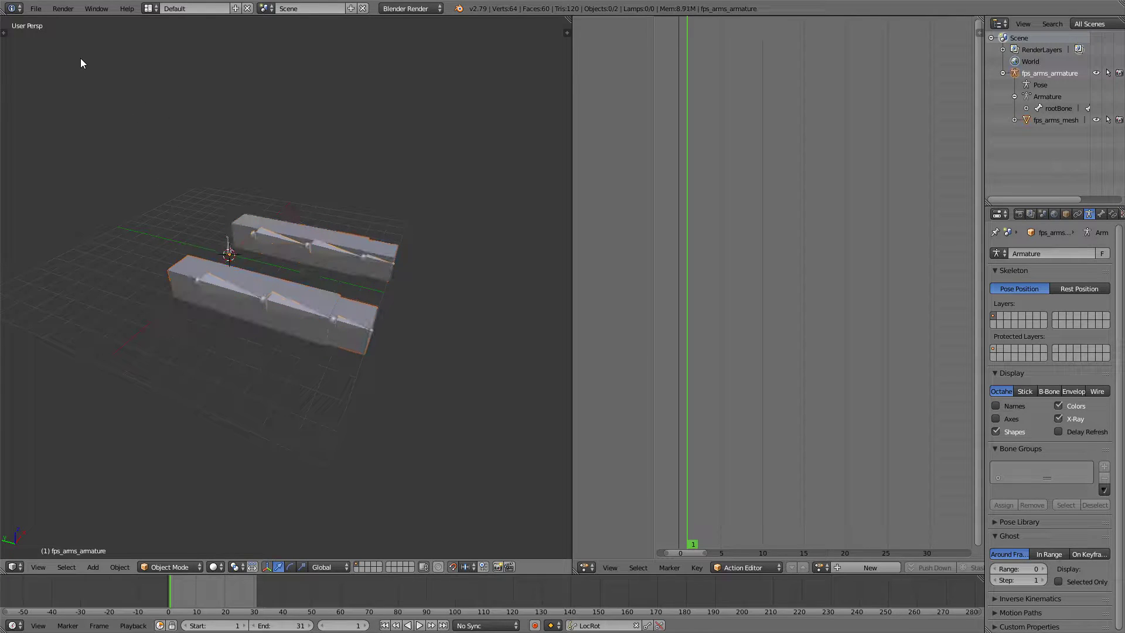
left_click(36, 8)
left_click(44, 33)
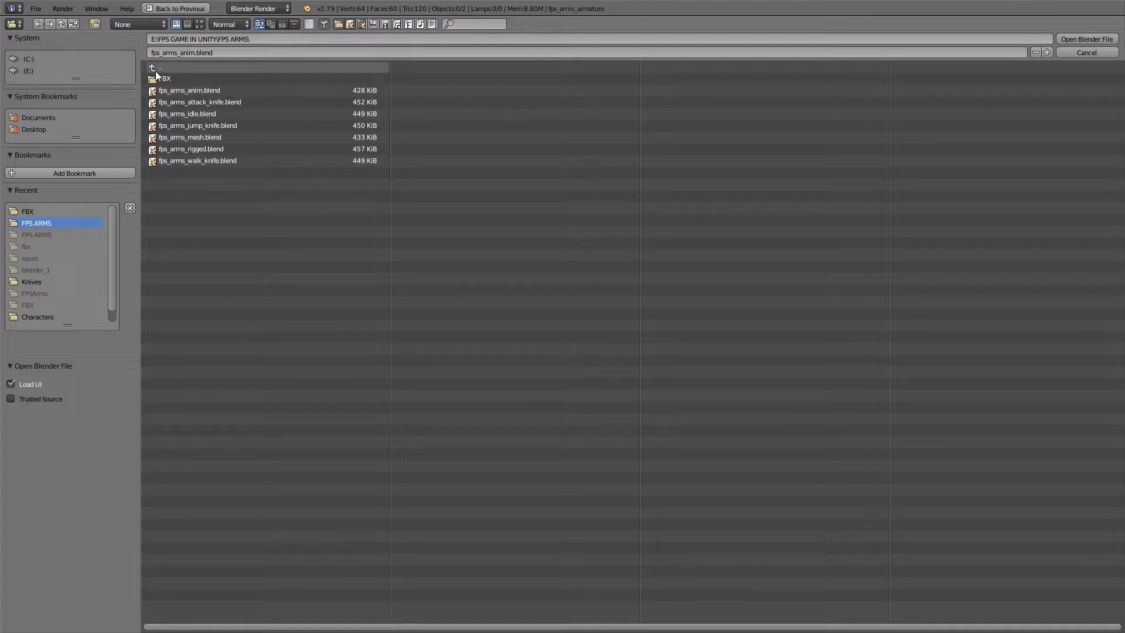
double_click(180, 114)
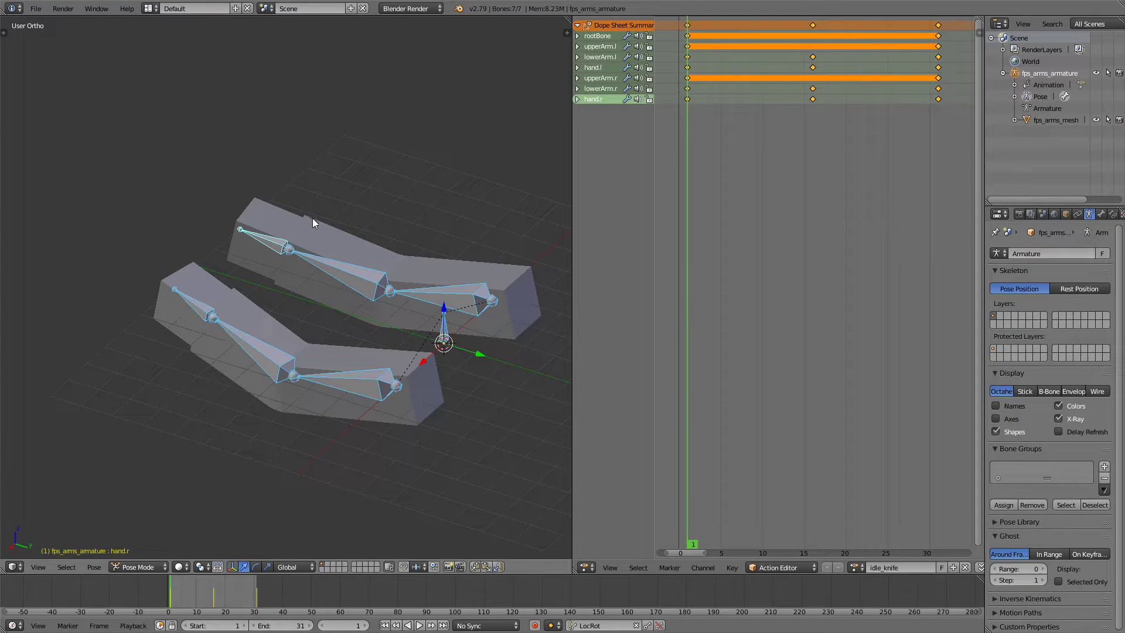
middle_click_drag(353, 271, 421, 270)
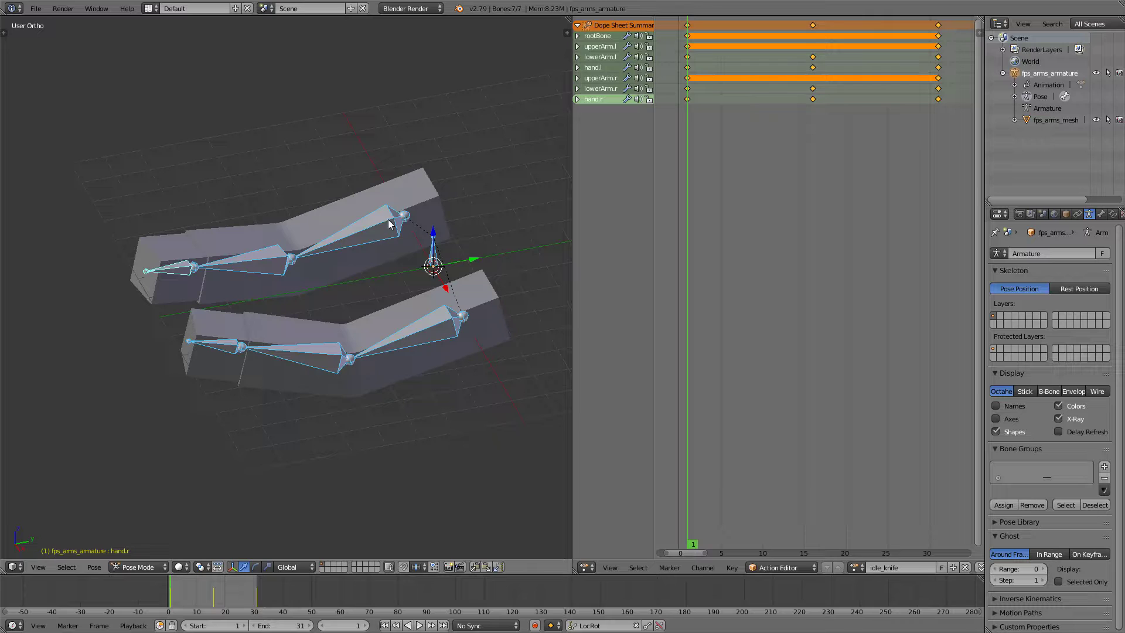
left_click(148, 568)
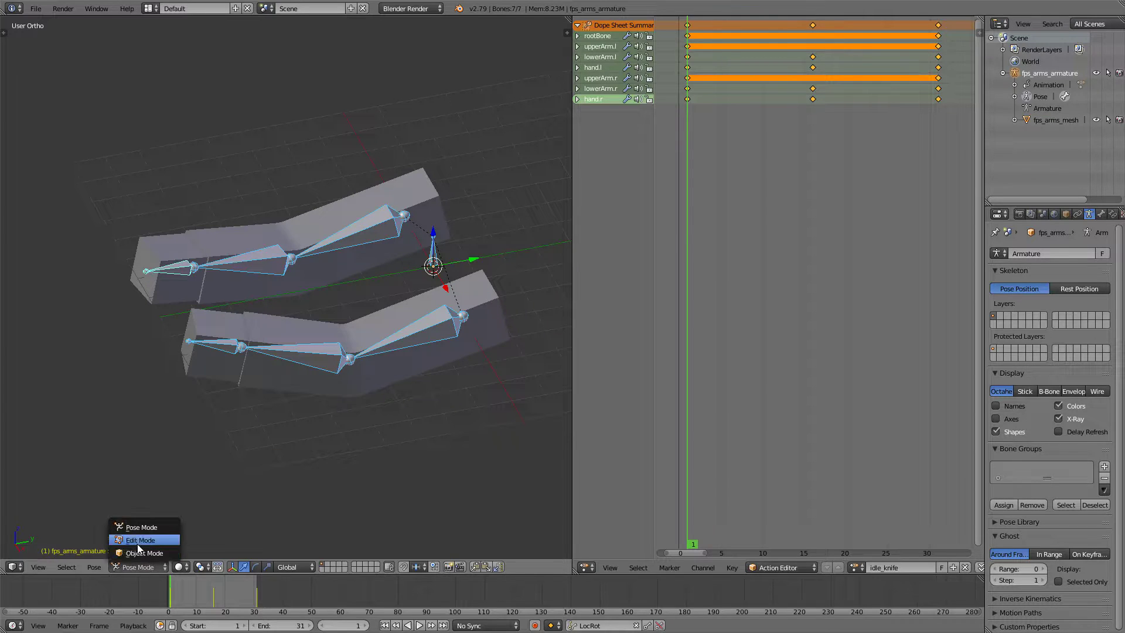
left_click(140, 553)
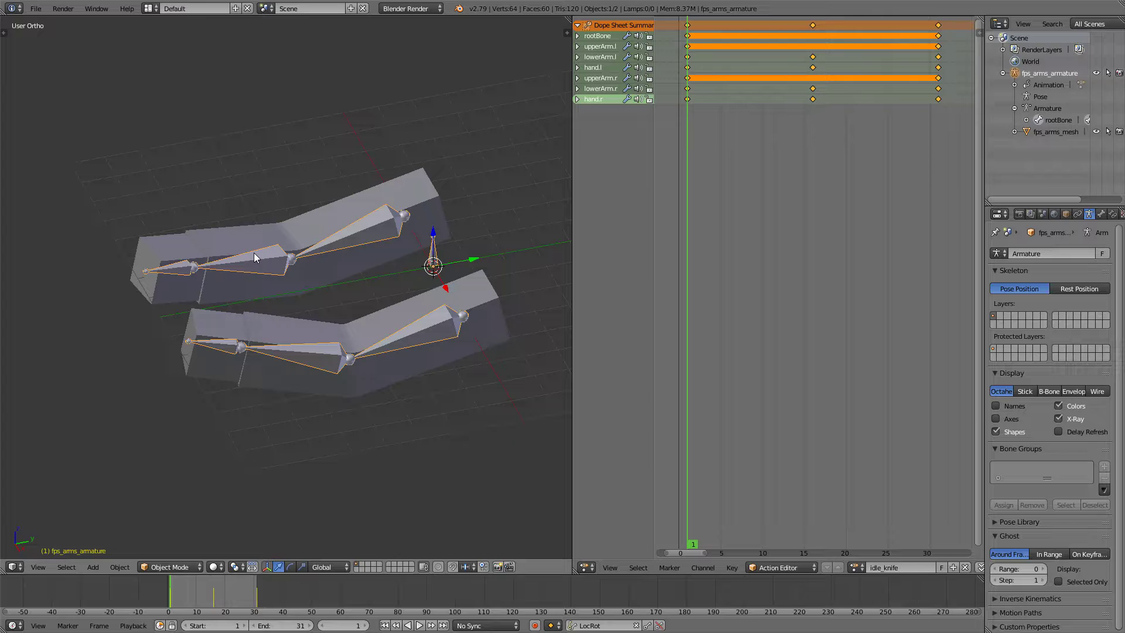
Set up an FBX export of the armature, limited to selected objects, with the FBX folder as destination
left_click(34, 9)
mouse_move(88, 241)
left_click(205, 286)
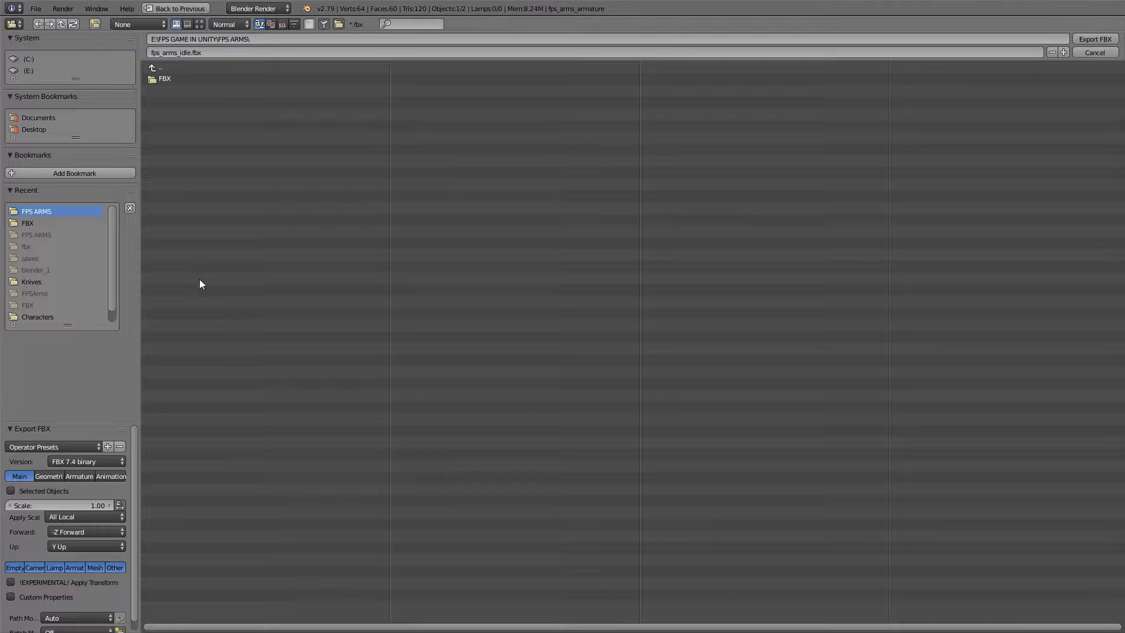
left_click(11, 491)
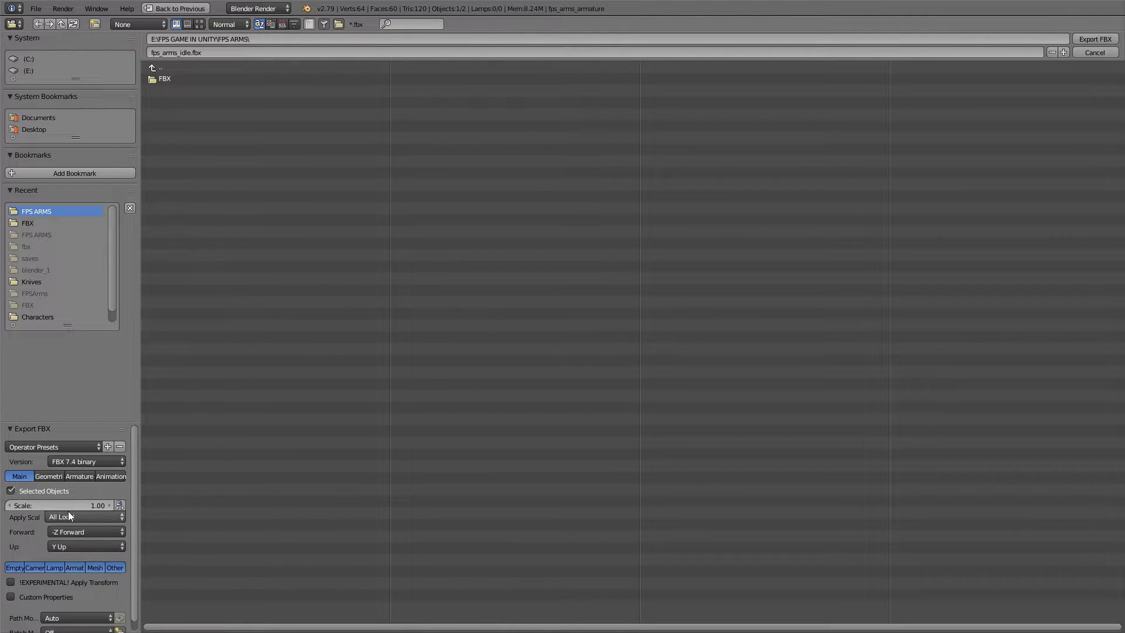
left_click(170, 78)
Name the export file fps_arms_idle_knife.fbx and export it
left_click(181, 53)
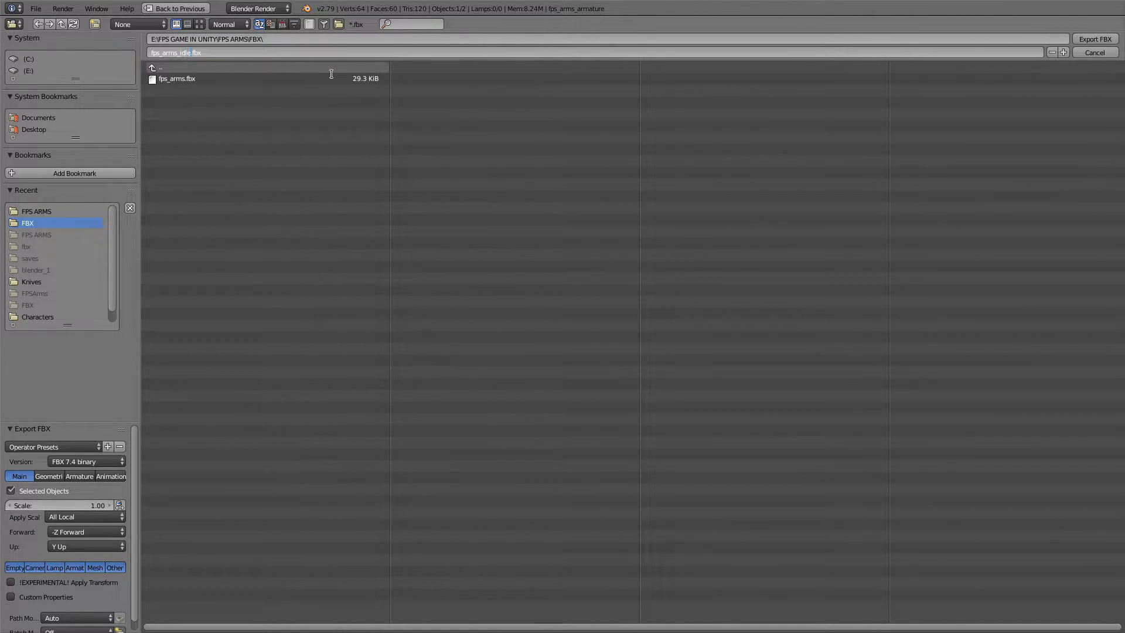
type("_idle")
key("BackSpace")
key("BackSpace")
key("BackSpace")
key("BackSpace")
type("knife")
key("Return")
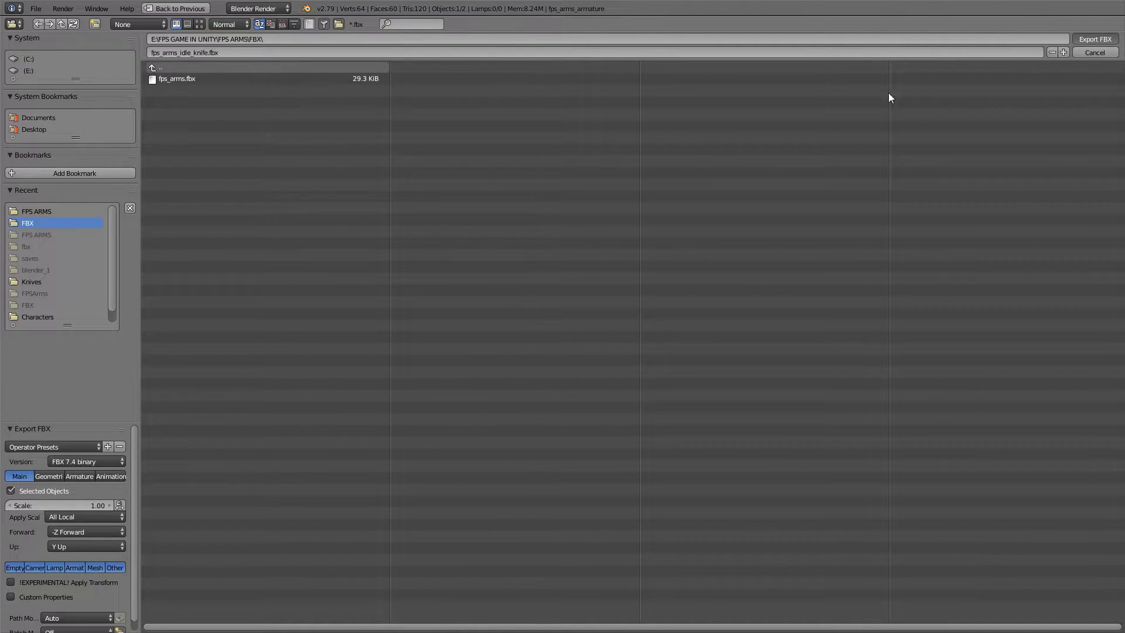
Open fps_arms_walk_knife.blend and switch its armature to Object Mode
key("ctrl+o")
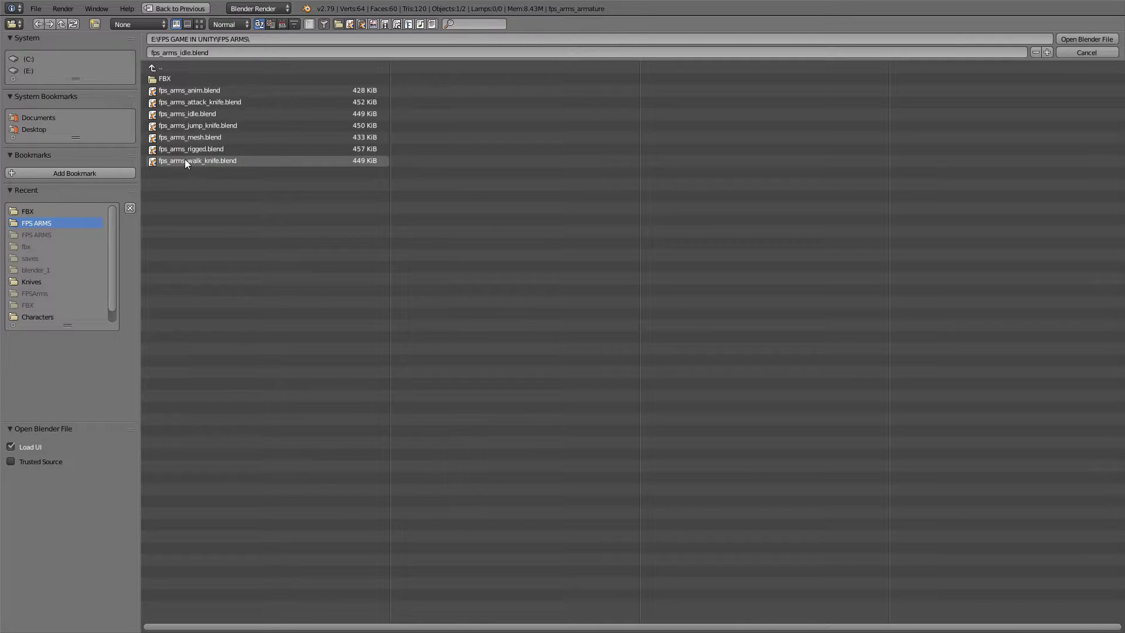
double_click(189, 160)
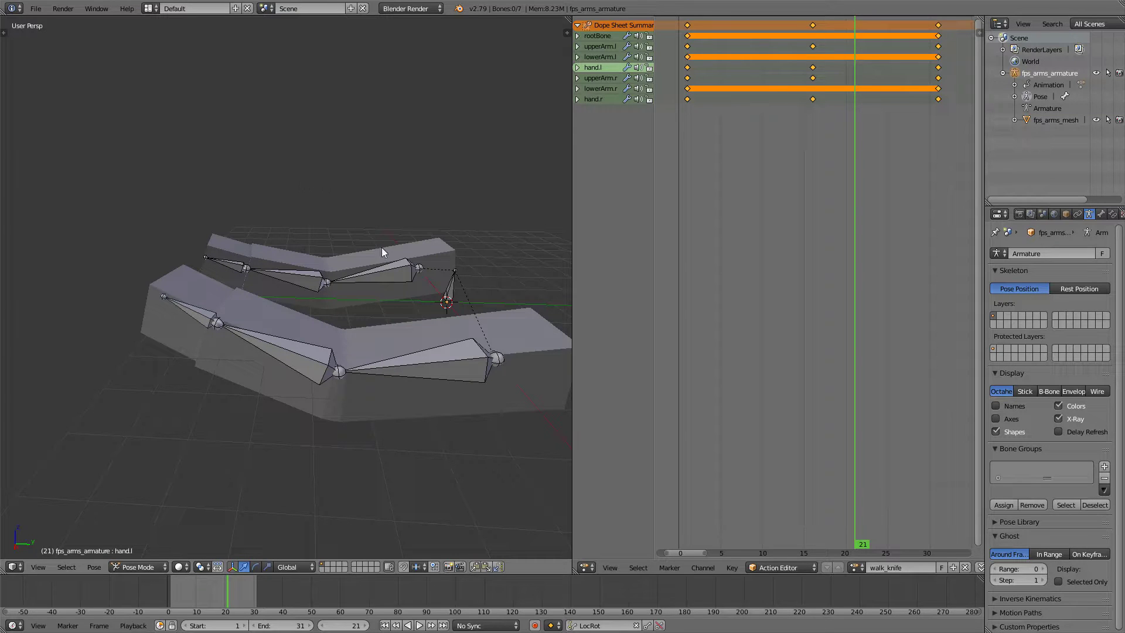
right_click(368, 273)
key("ctrl+Tab")
middle_click_drag(378, 240, 381, 270)
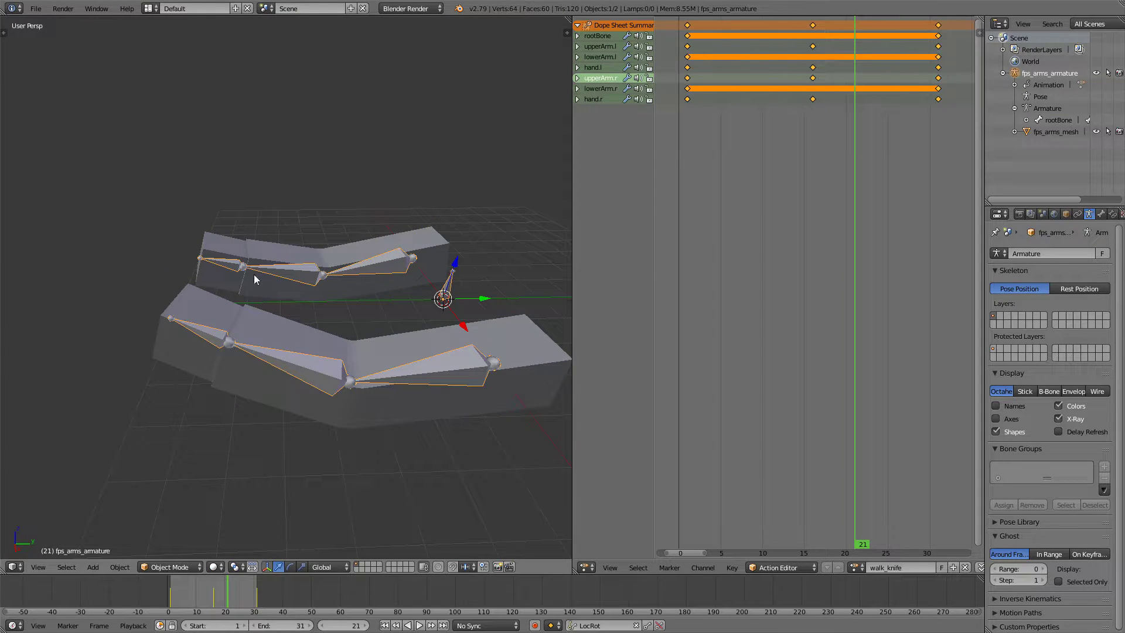
Export only the selected armature as fps_arms_walk_knife.fbx into the FBX folder
left_click(36, 8)
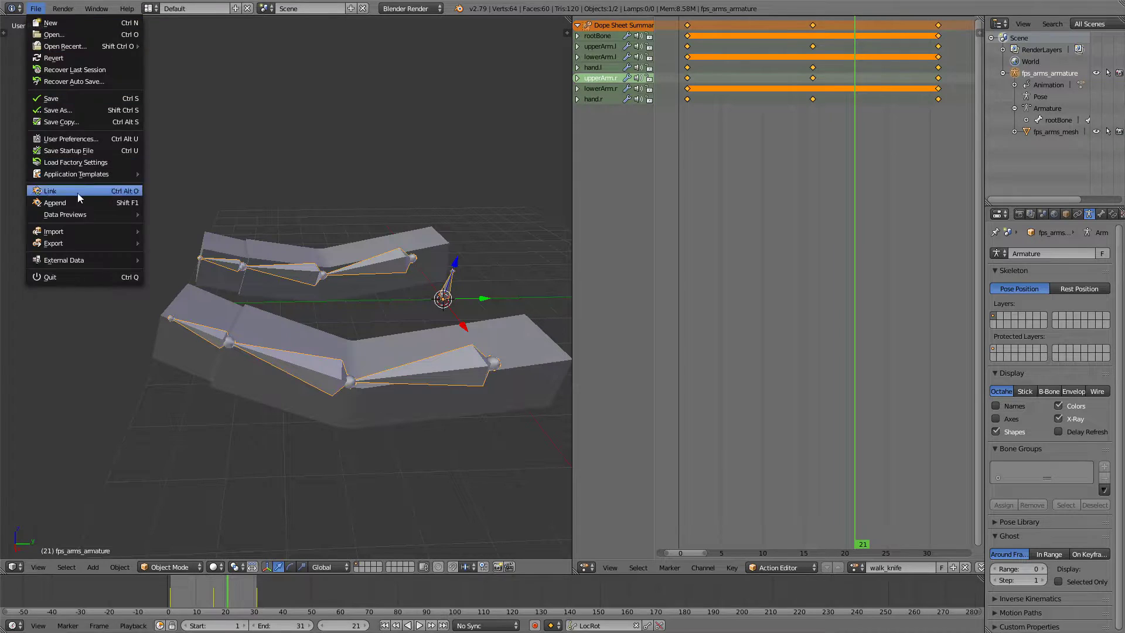
mouse_move(70, 243)
left_click(193, 287)
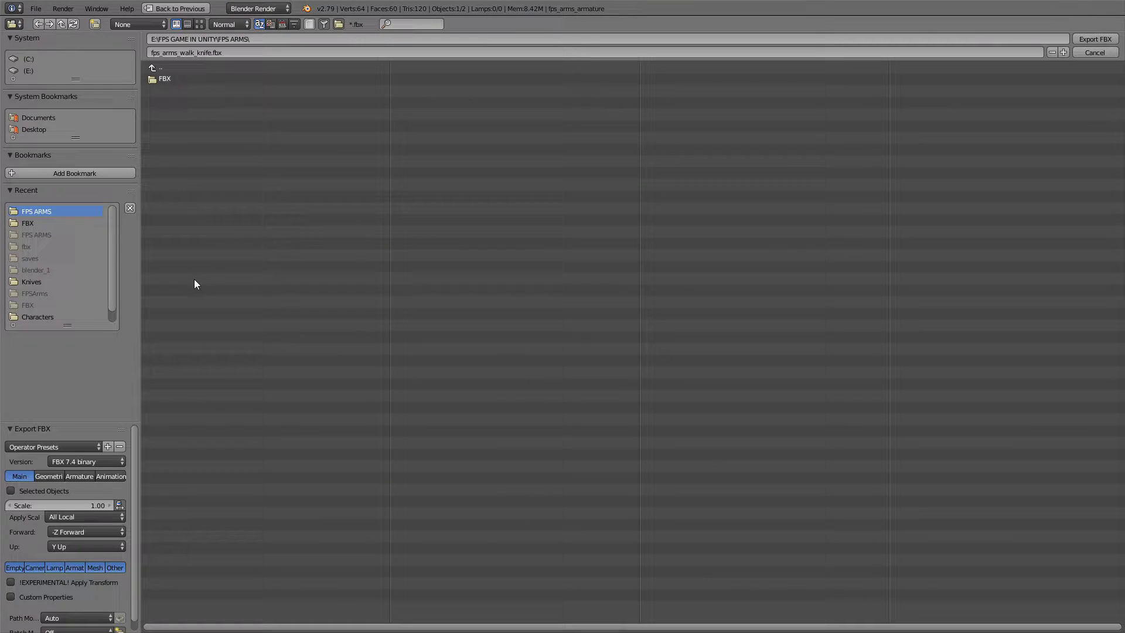
left_click(175, 81)
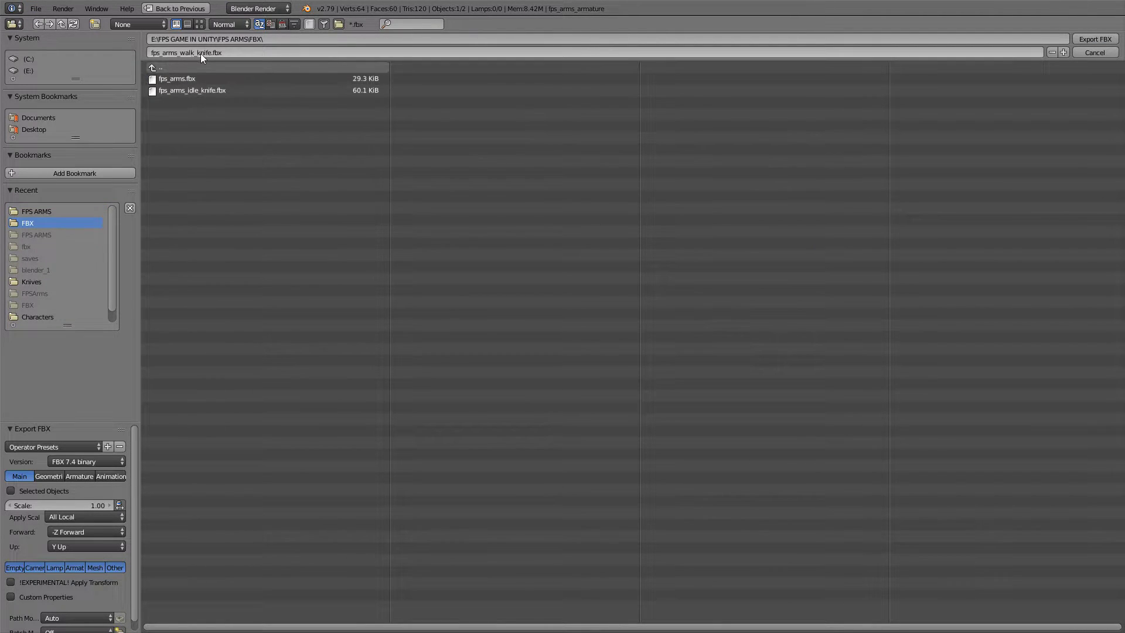
left_click(15, 492)
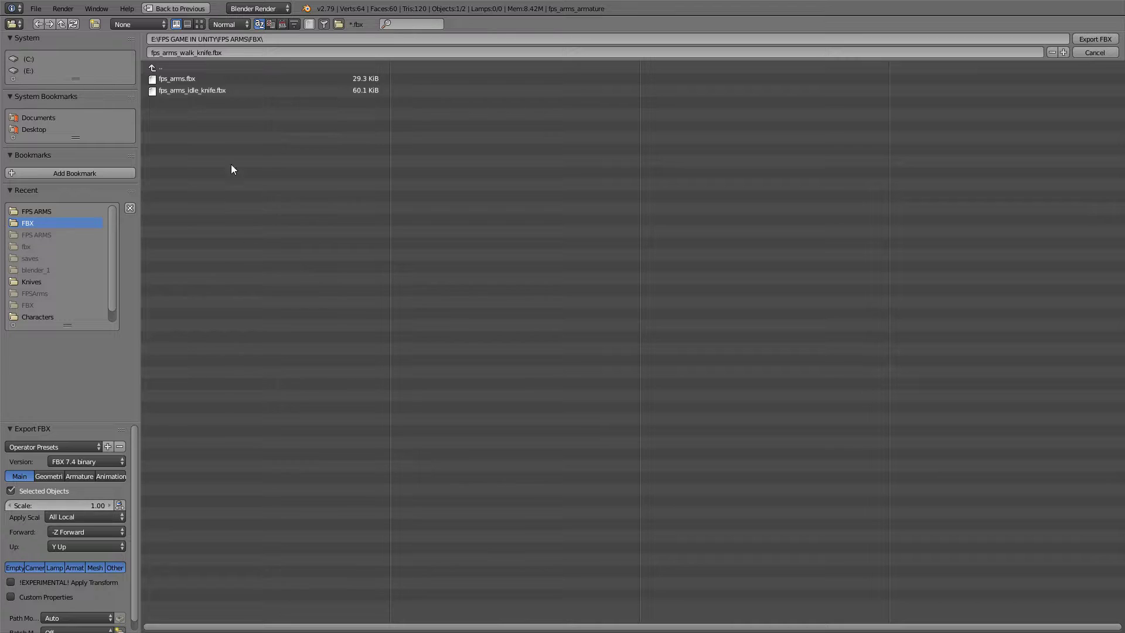
left_click(1094, 40)
Open fps_arms_jump_knife.blend and switch its armature to Object Mode
left_click(36, 8)
left_click(60, 35)
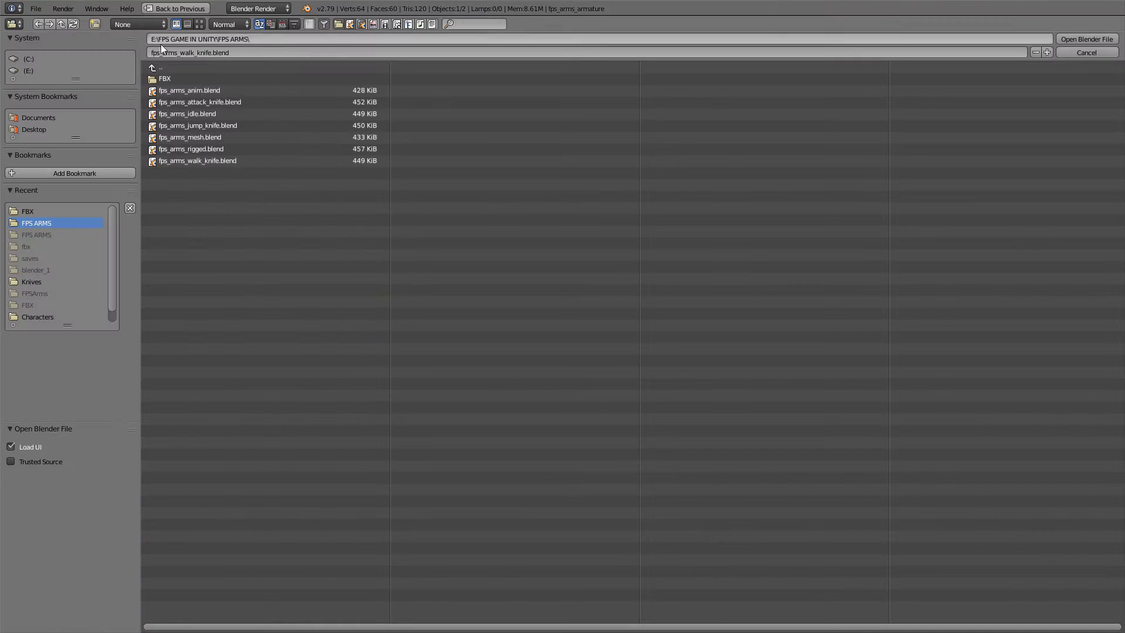
double_click(207, 126)
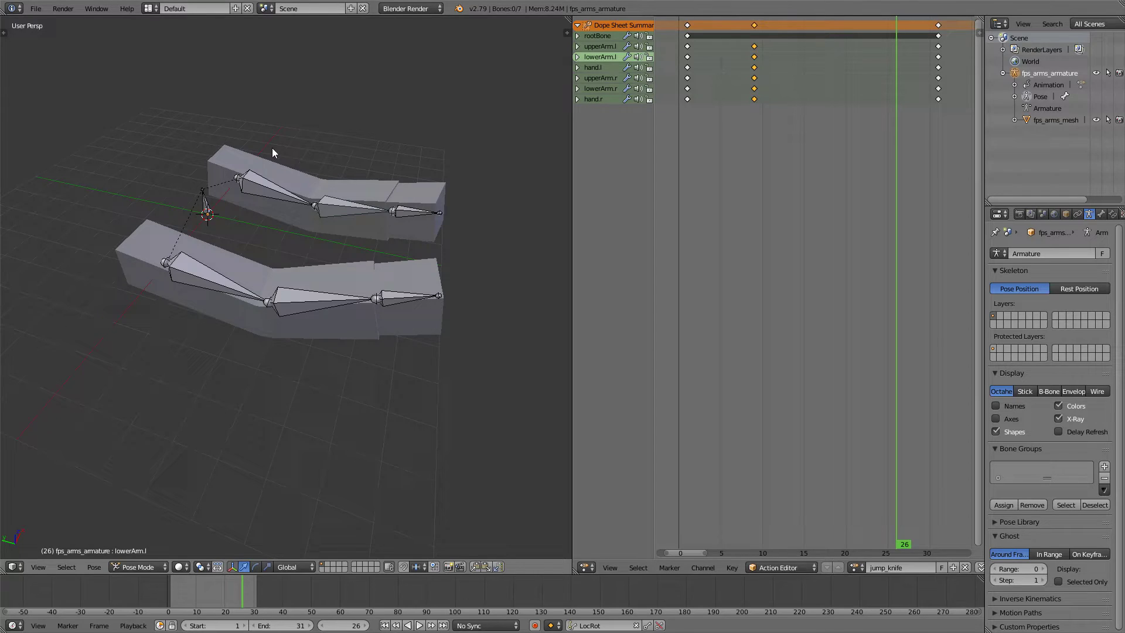
left_click(283, 184)
key("ctrl+Tab")
Export only the selected armature as fps_arms_jump_knife.fbx into the FBX folder
left_click(36, 8)
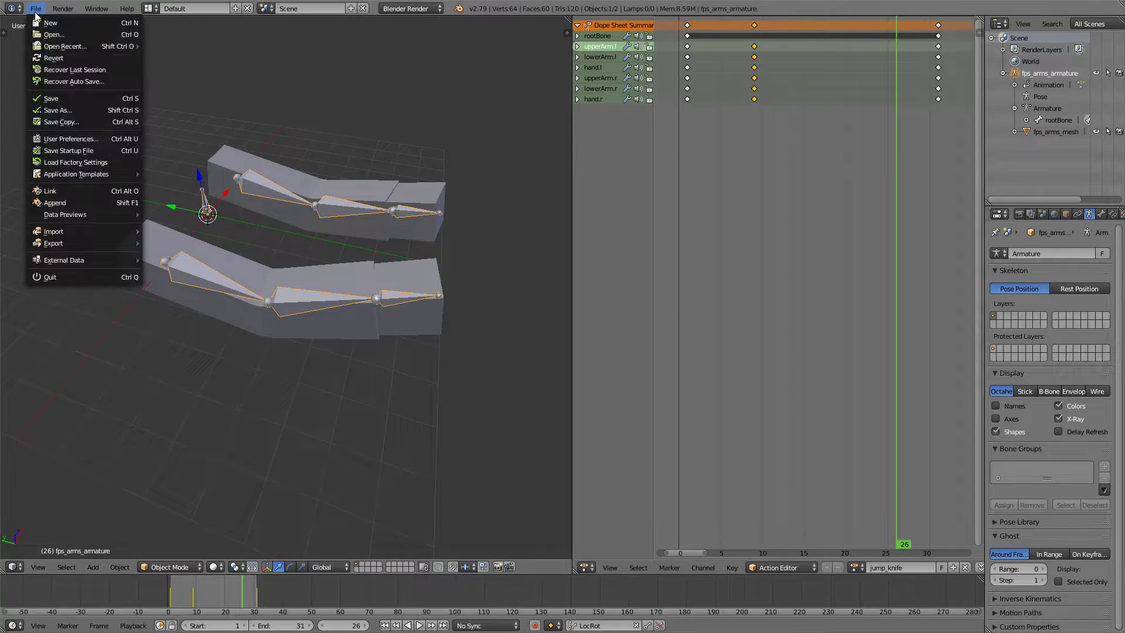
mouse_move(76, 242)
left_click(170, 272)
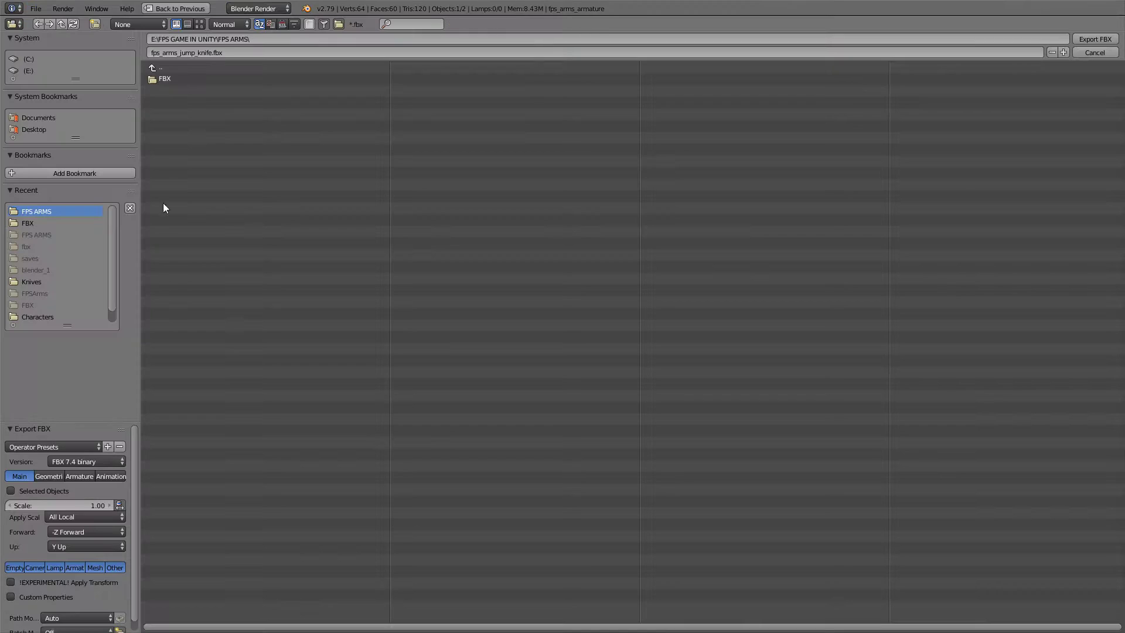
left_click(166, 79)
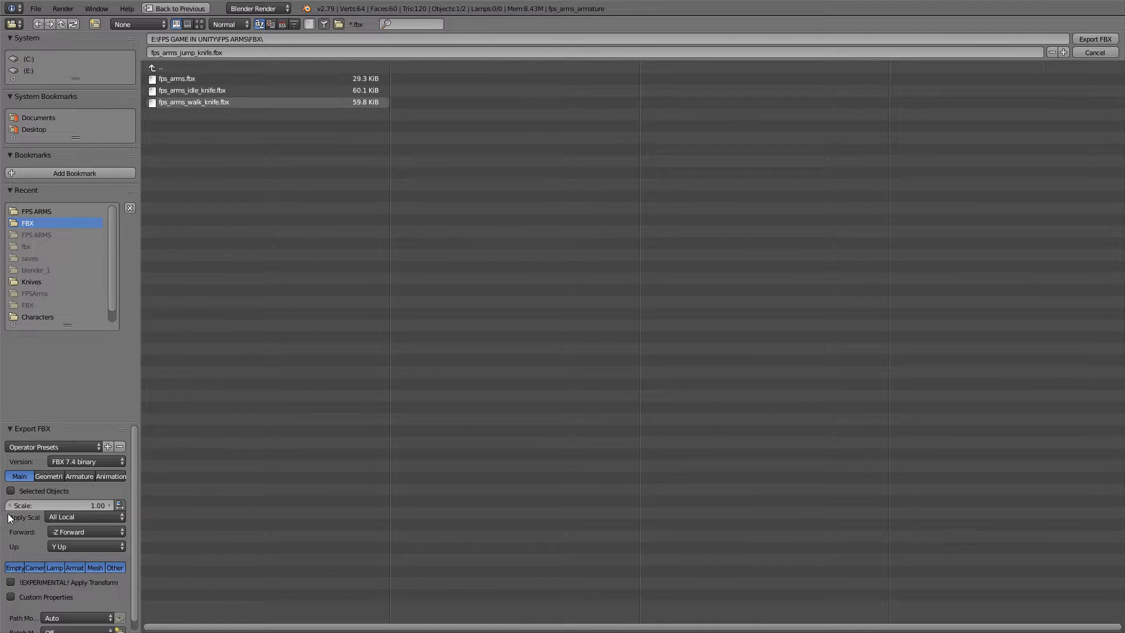
left_click(23, 491)
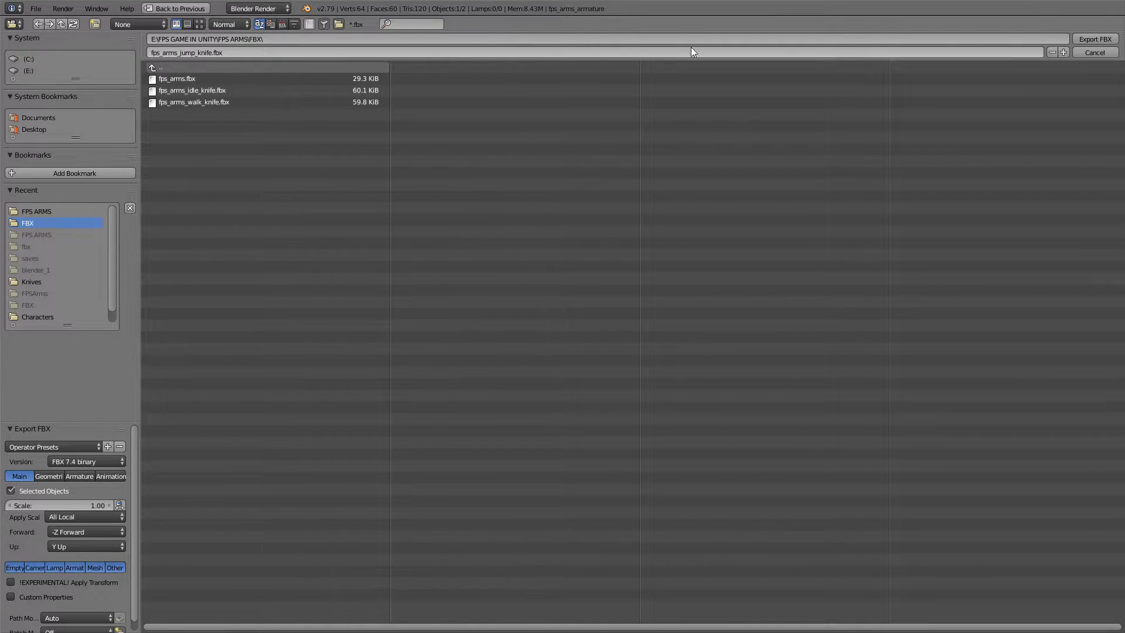
left_click(1094, 39)
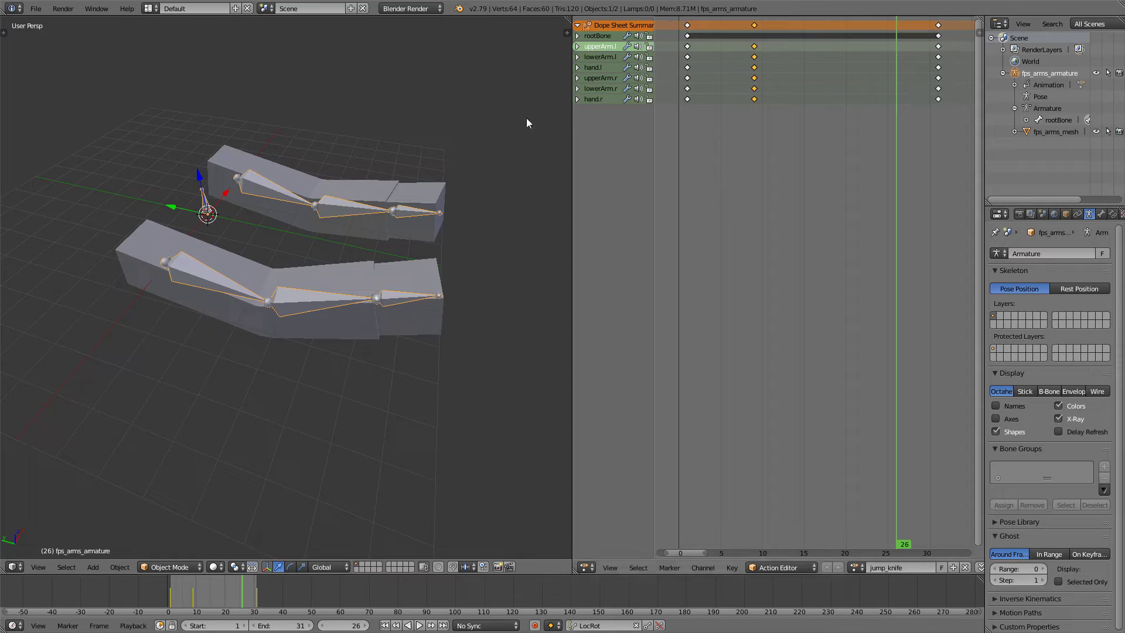
Open fps_arms_attack_knife.blend and switch its armature to Object Mode
left_click(37, 8)
left_click(47, 34)
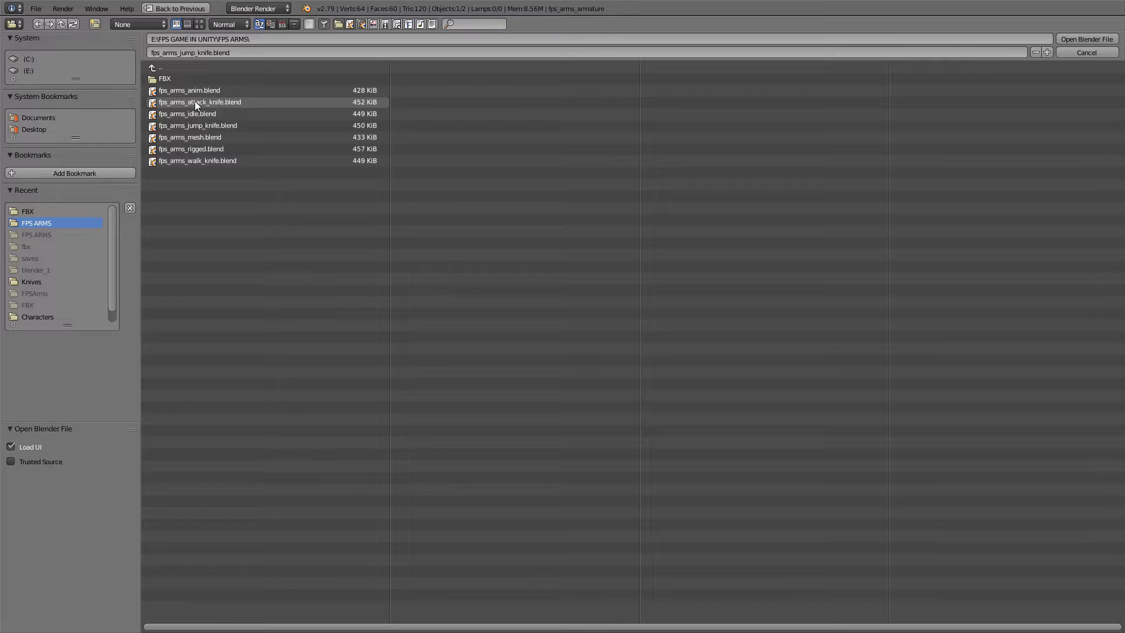
double_click(219, 103)
left_click(36, 9)
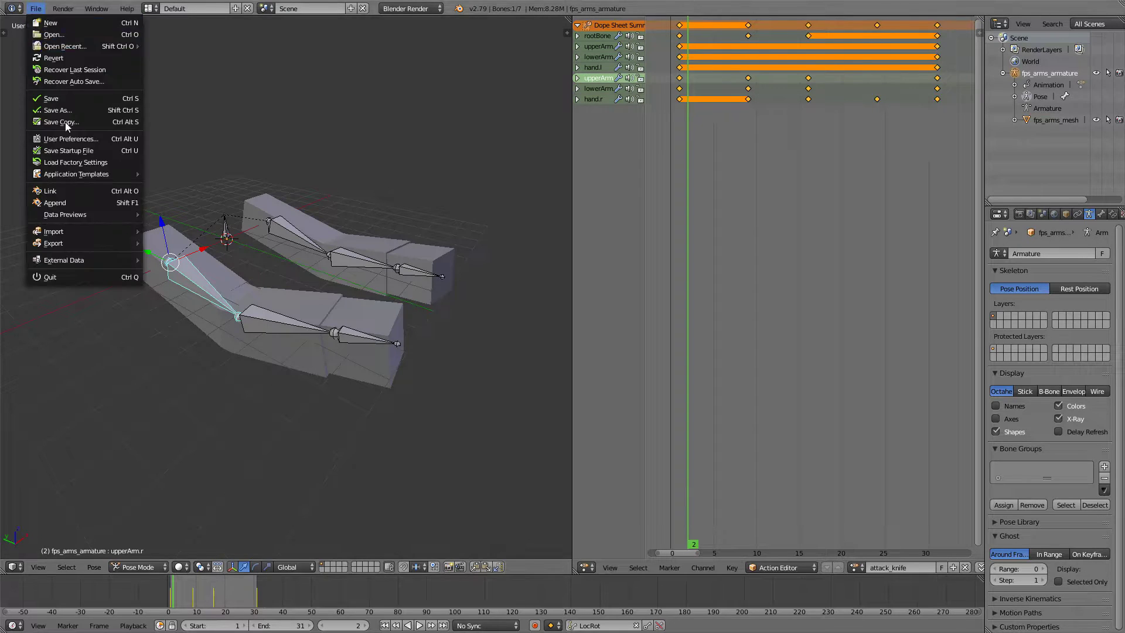
left_click(54, 58)
Export only the selected armature as fps_arms_attack_knife.fbx into the FBX folder
left_click(35, 8)
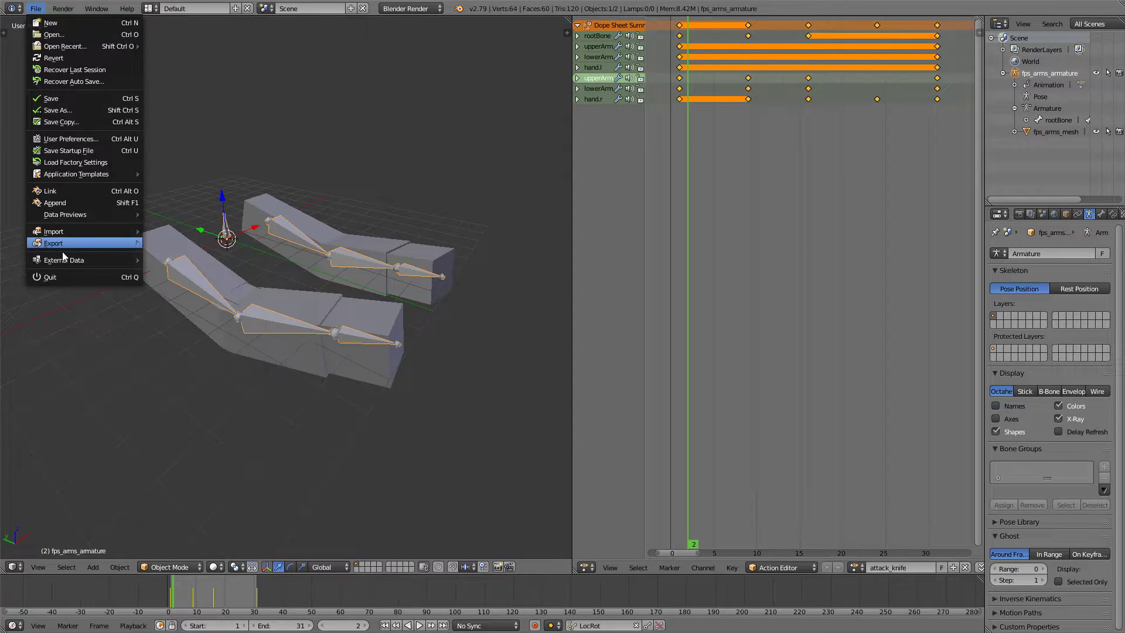
mouse_move(62, 245)
left_click(172, 266)
left_click(163, 80)
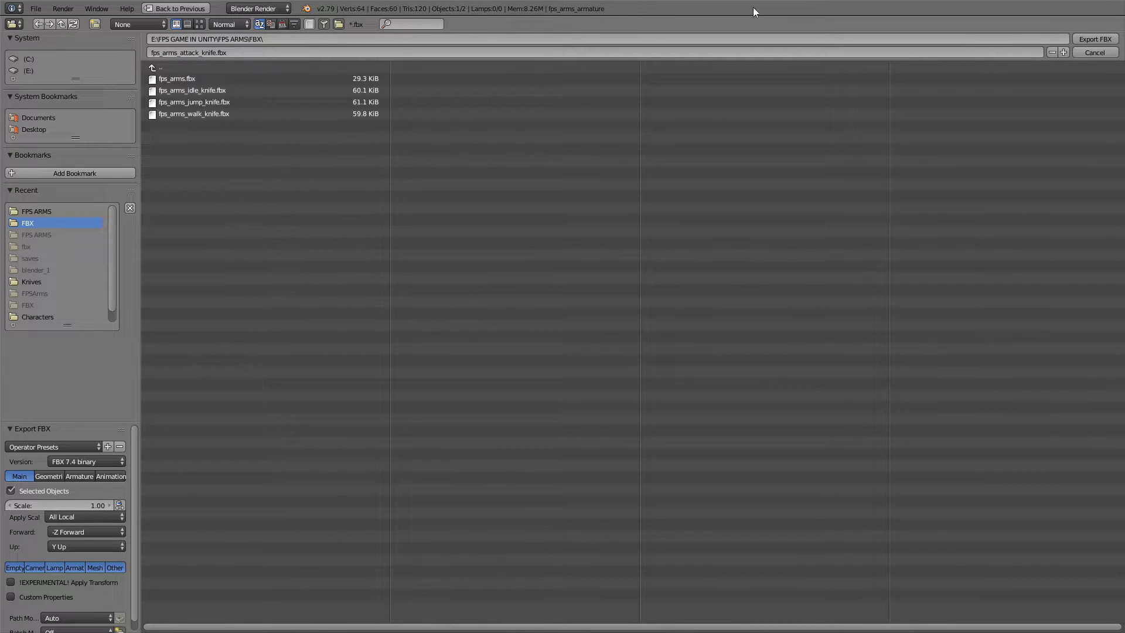
key("Return")
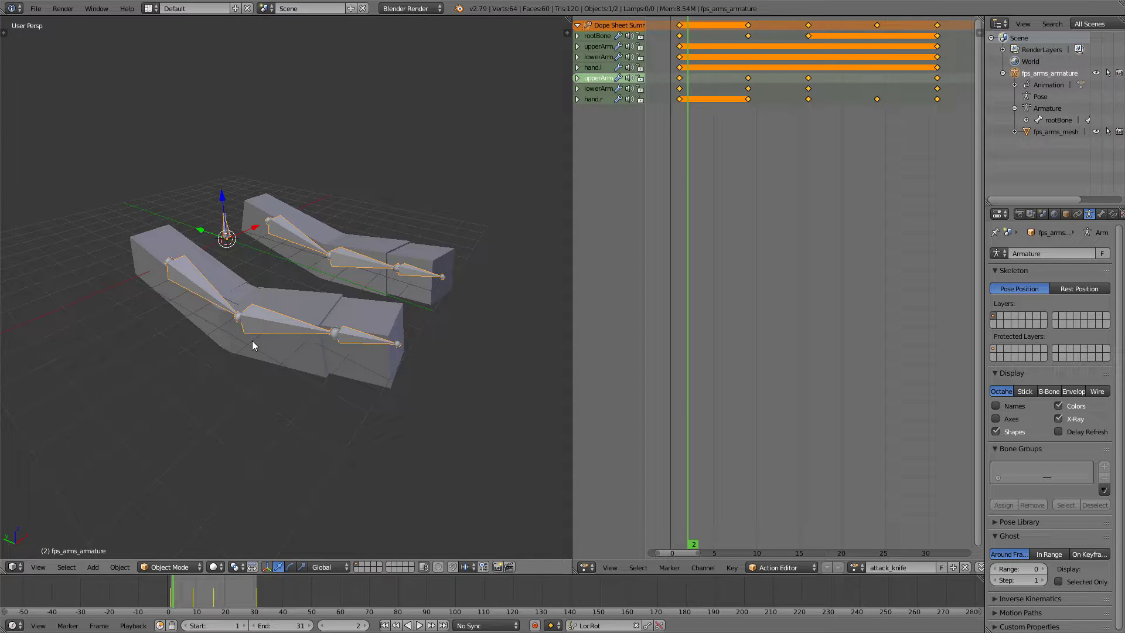
Switch to File Explorer over Unity, shrink its window and open the FBX folder inside FPS ARMS
key("alt+Tab")
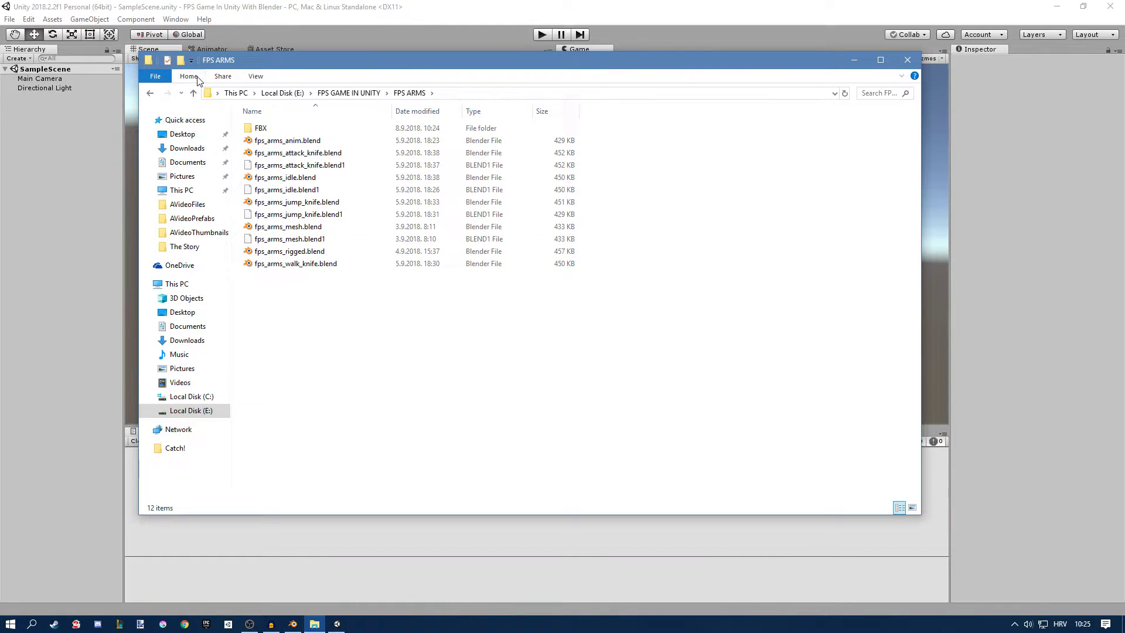
left_click_drag(141, 53, 364, 140)
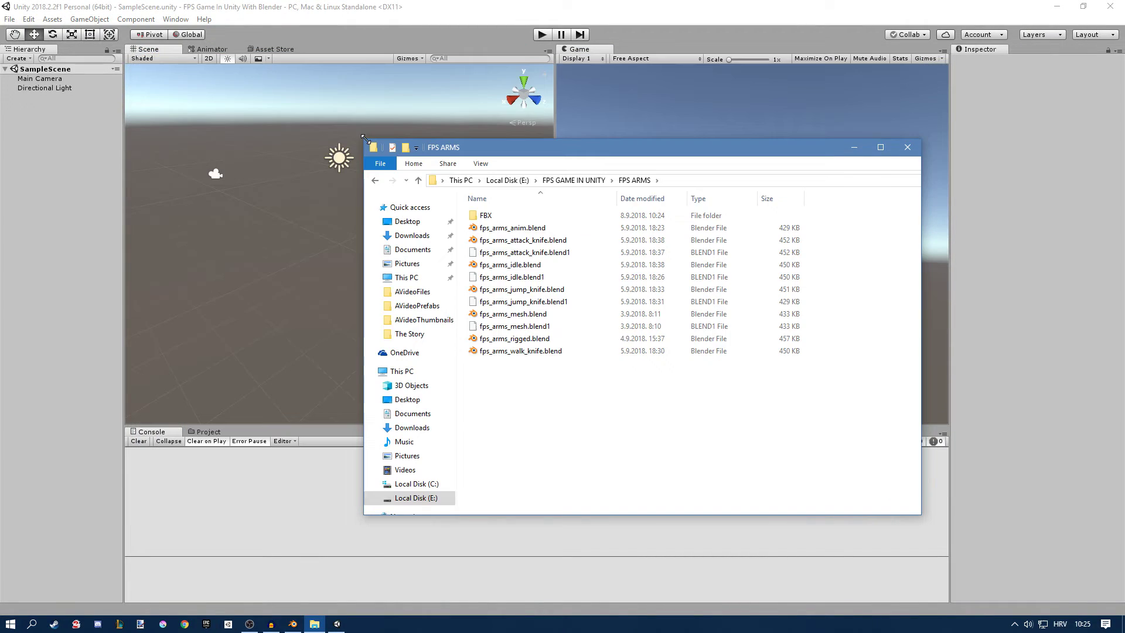
double_click(485, 216)
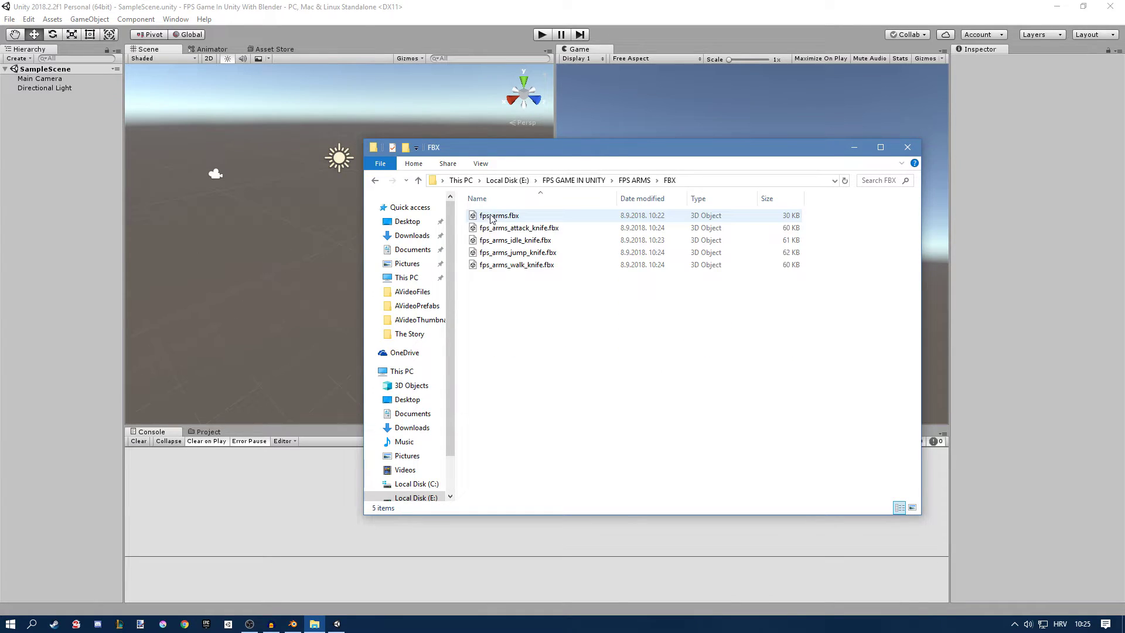
Import all five exported FBX files into the Assets folder of the Unity project
left_click(205, 434)
left_click(206, 434)
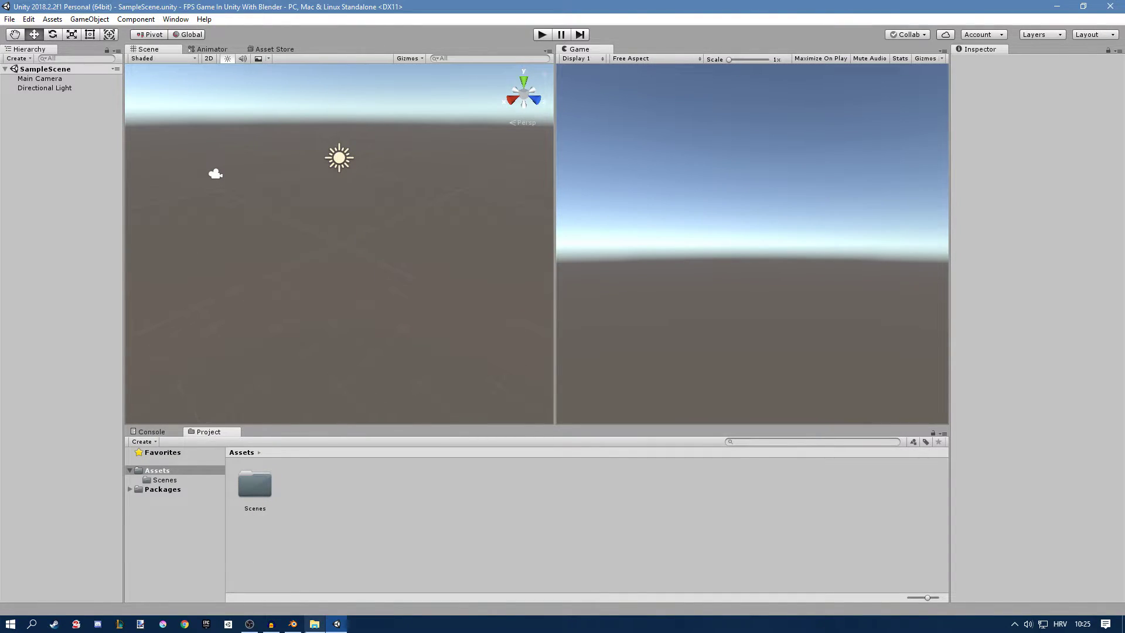
left_click(314, 623)
left_click_drag(580, 287, 330, 513)
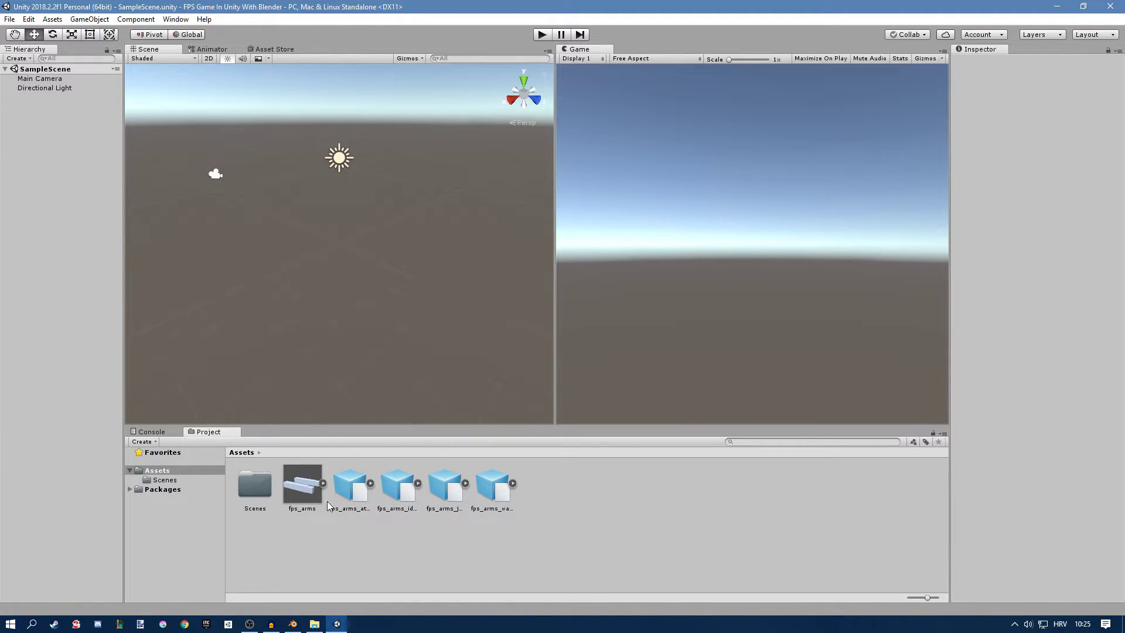
Inspect the animation import settings of the imported fps_arms model and the knife animation assets
left_click(310, 503)
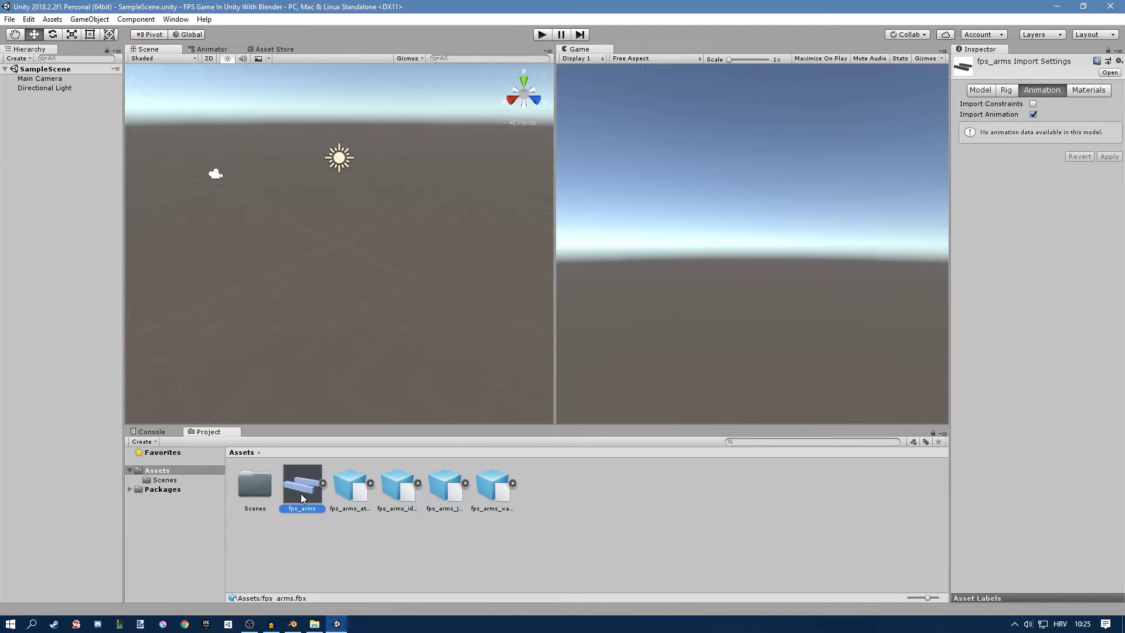
left_click(347, 493)
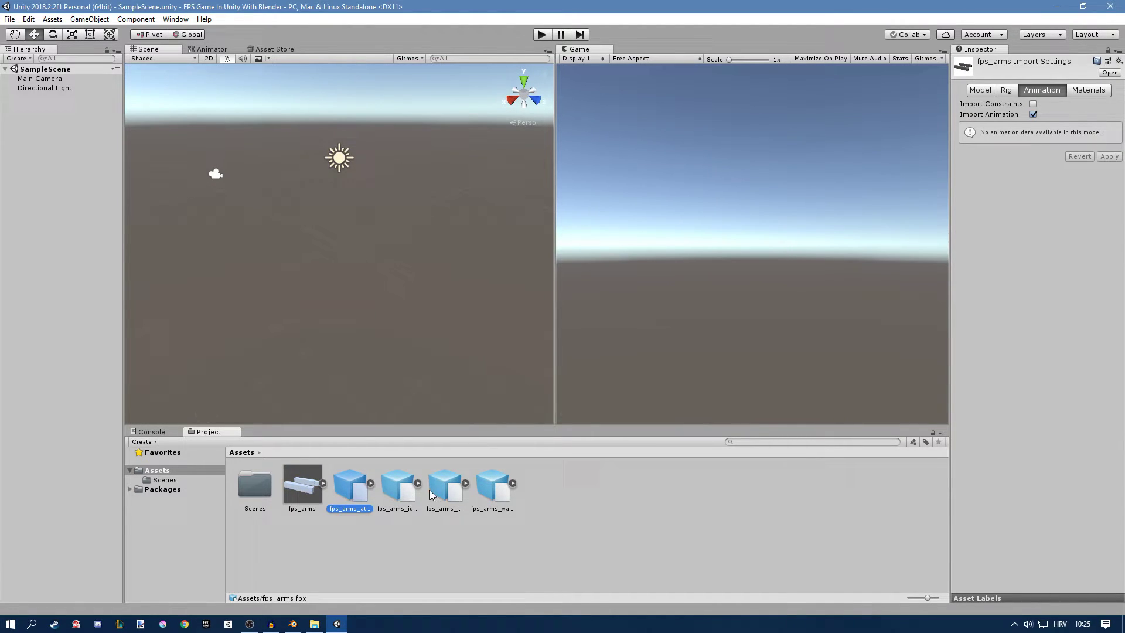
left_click(493, 491)
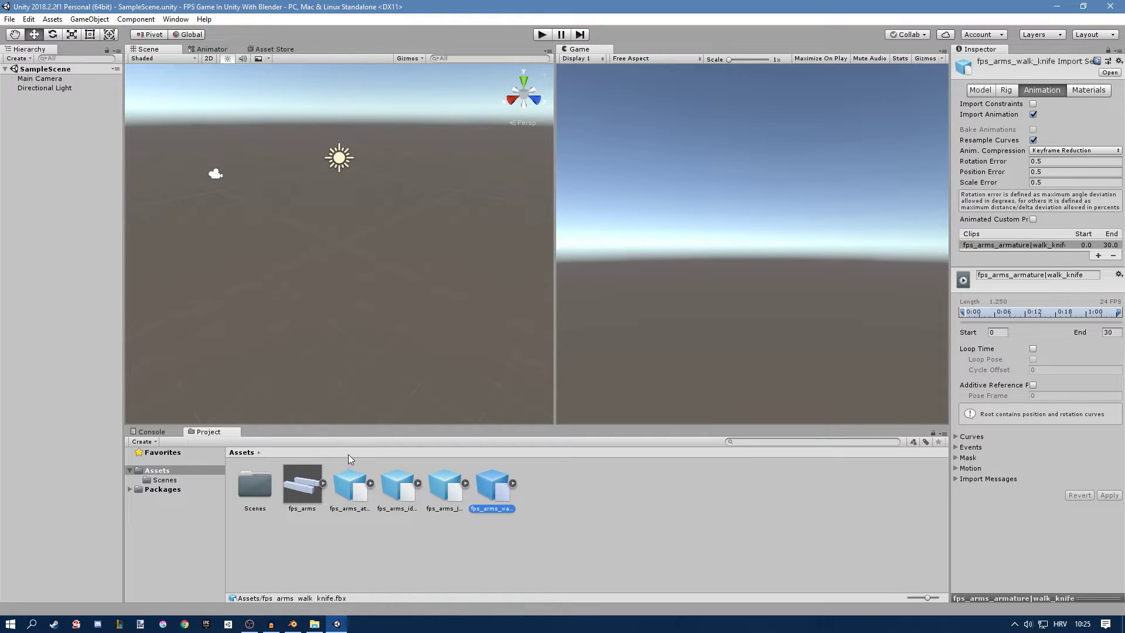
left_click(353, 573)
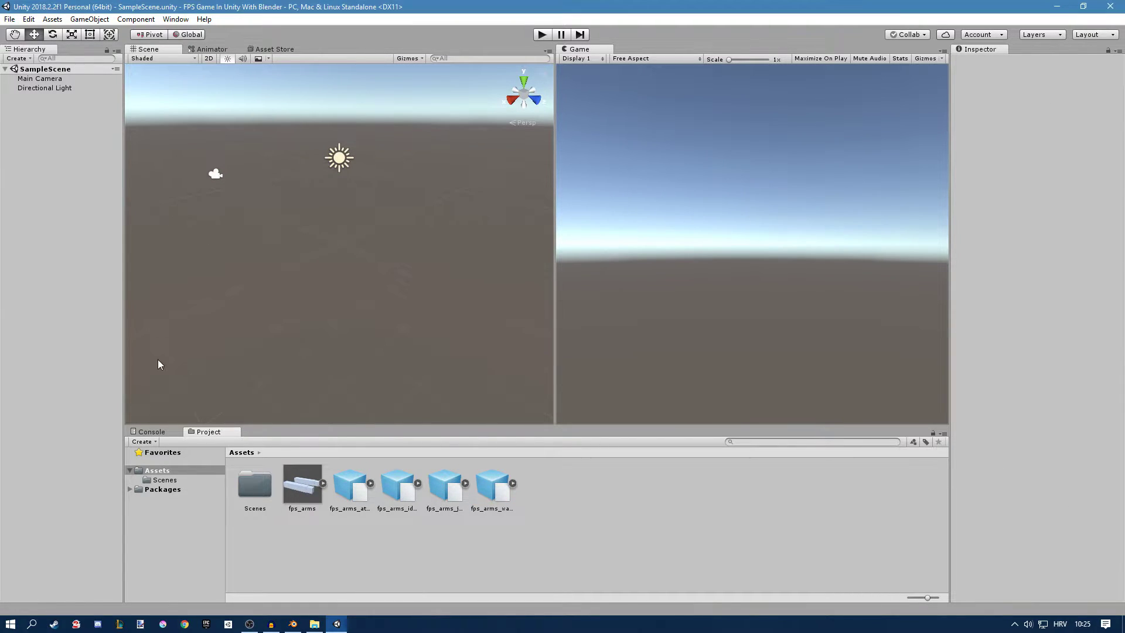
Add a 3D cube to the scene and name it floor
right_click(65, 184)
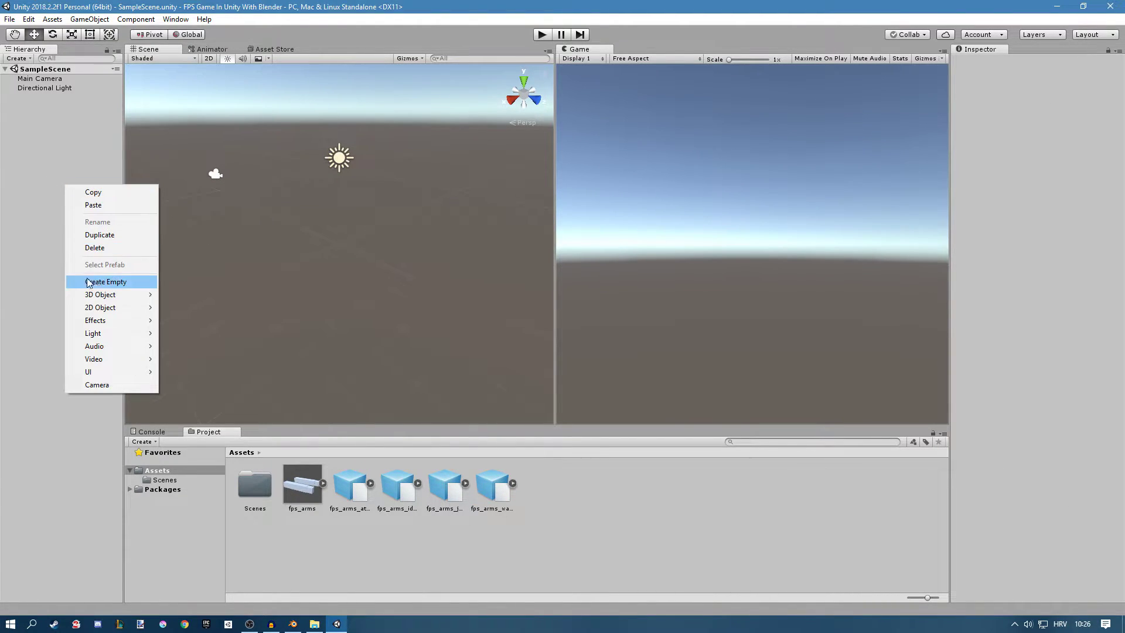
mouse_move(111, 295)
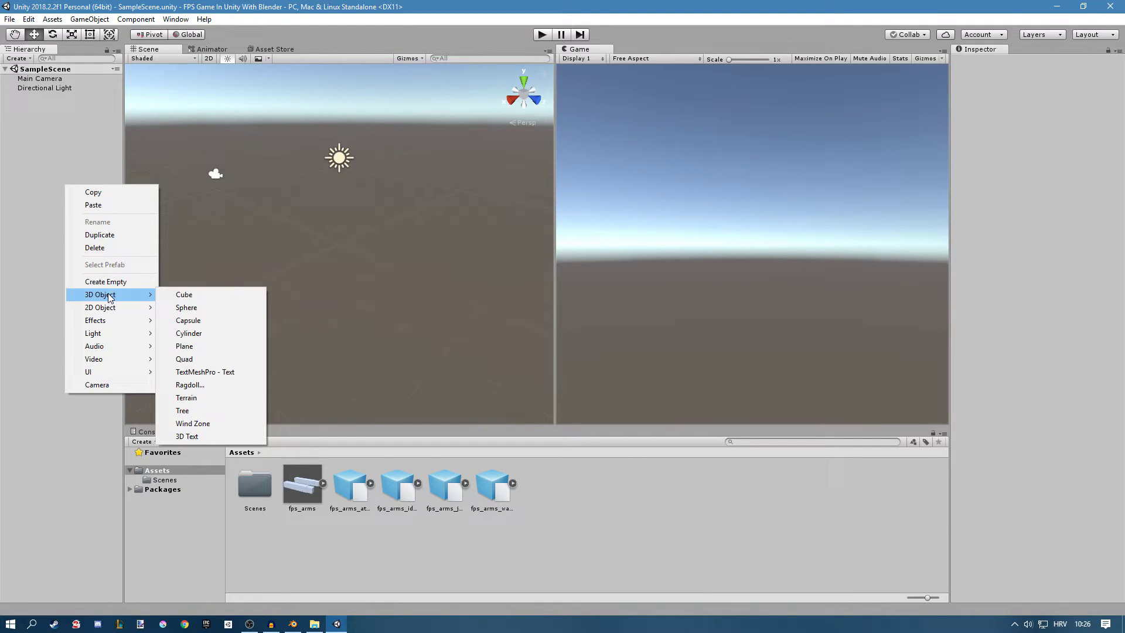
left_click(176, 295)
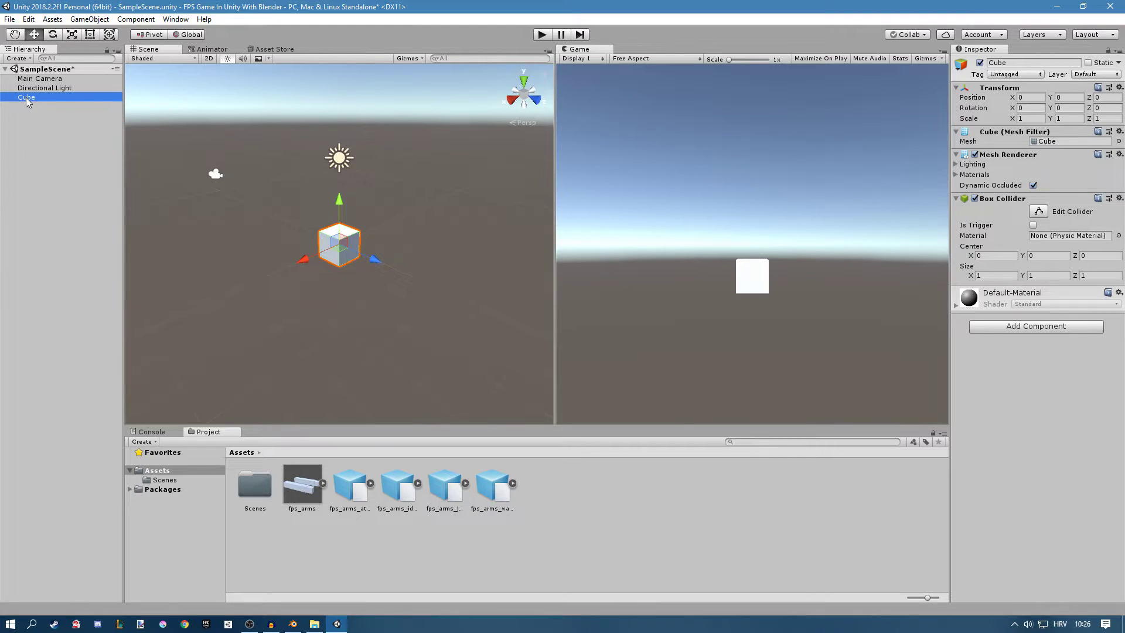
left_click(26, 97)
type("floor")
key("Return")
Set the floor's X and Z scale to 20
left_click(1036, 118)
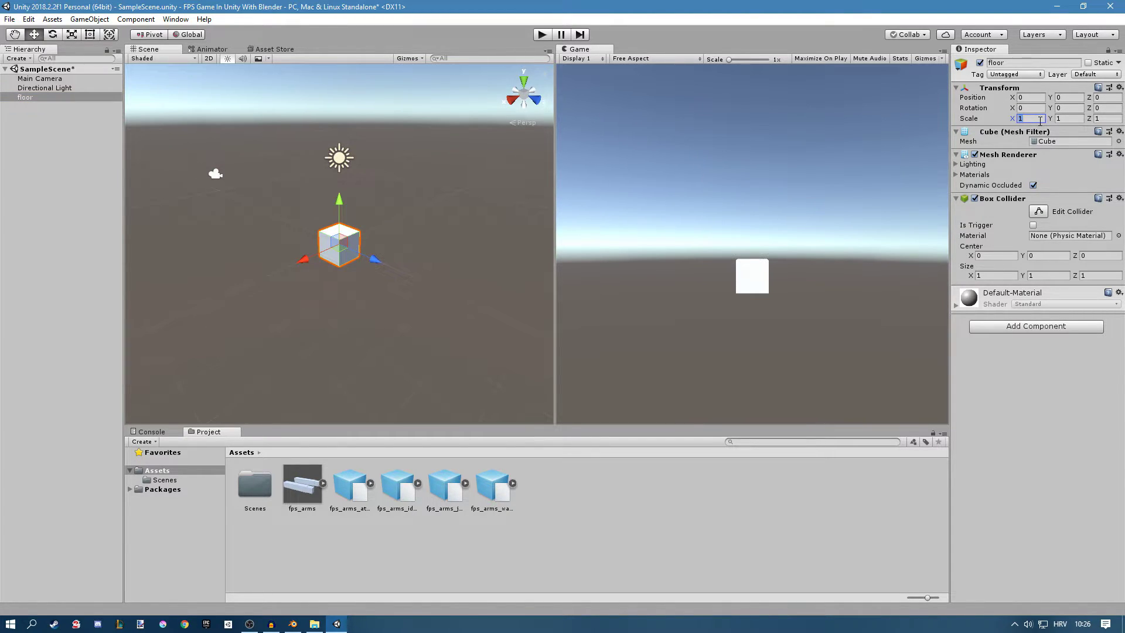
type("20")
key("Tab")
key("Tab")
type("2")
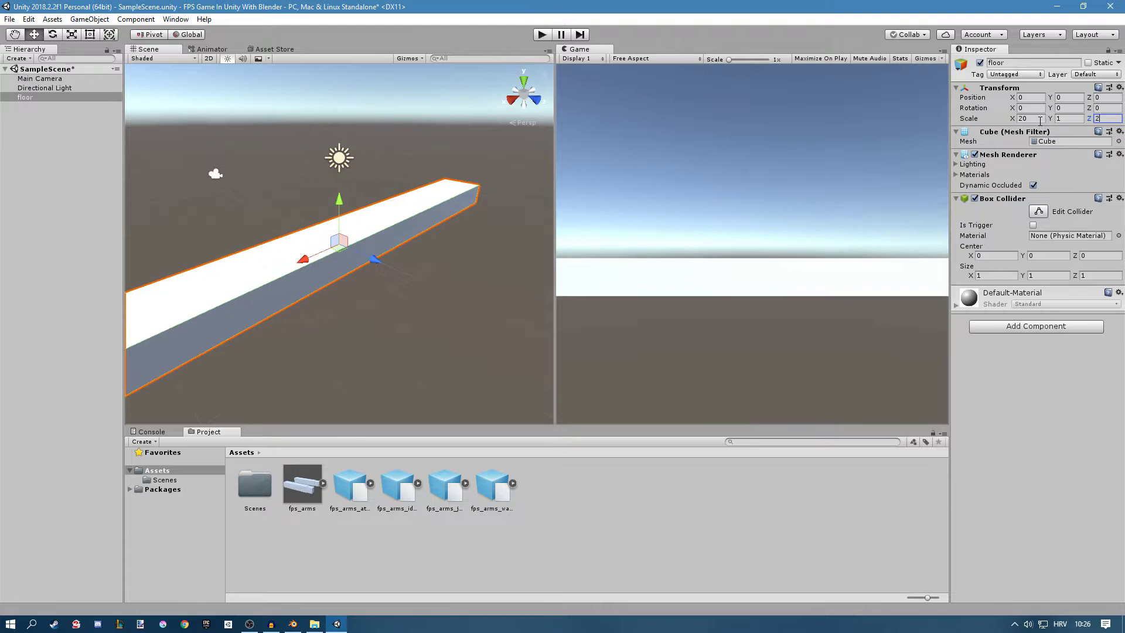
type("0")
left_click_drag(435, 158, 435, 171, "alt")
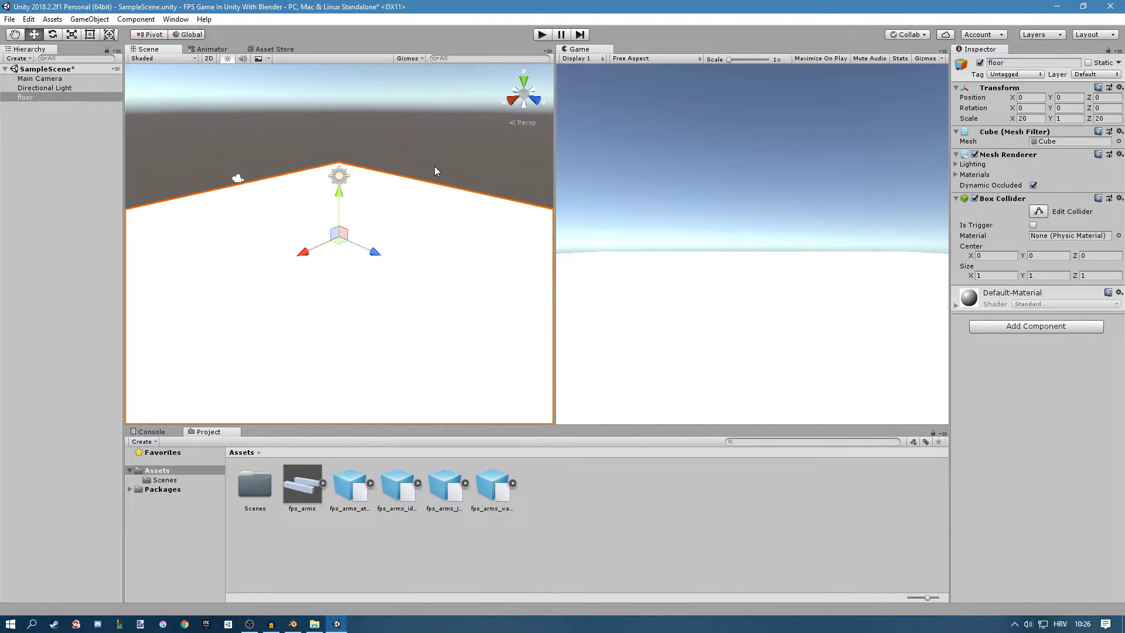
left_click(434, 171)
mouse_move(361, 247)
left_mouse_down("alt")
mouse_move(345, 260)
mouse_move(373, 263)
left_mouse_up("alt")
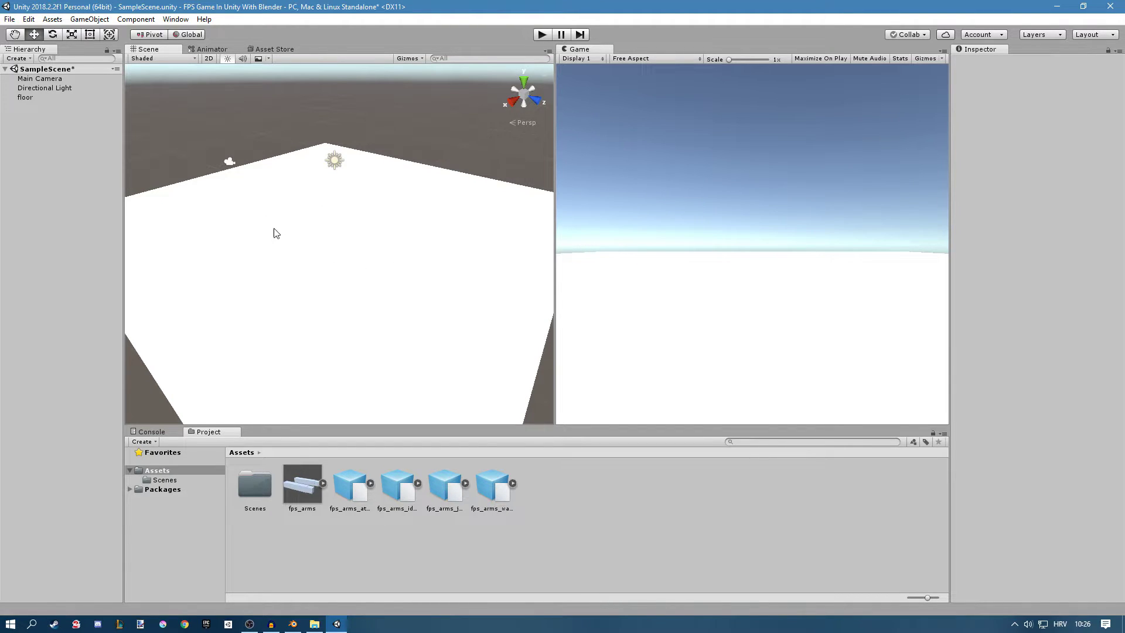
Place the fps_arms model in the scene above the floor, at about X 0.99, Y 2.93, Z -0.47
left_click_drag(304, 473, 316, 218)
left_click_drag(334, 175, 358, 170, "alt")
key("f")
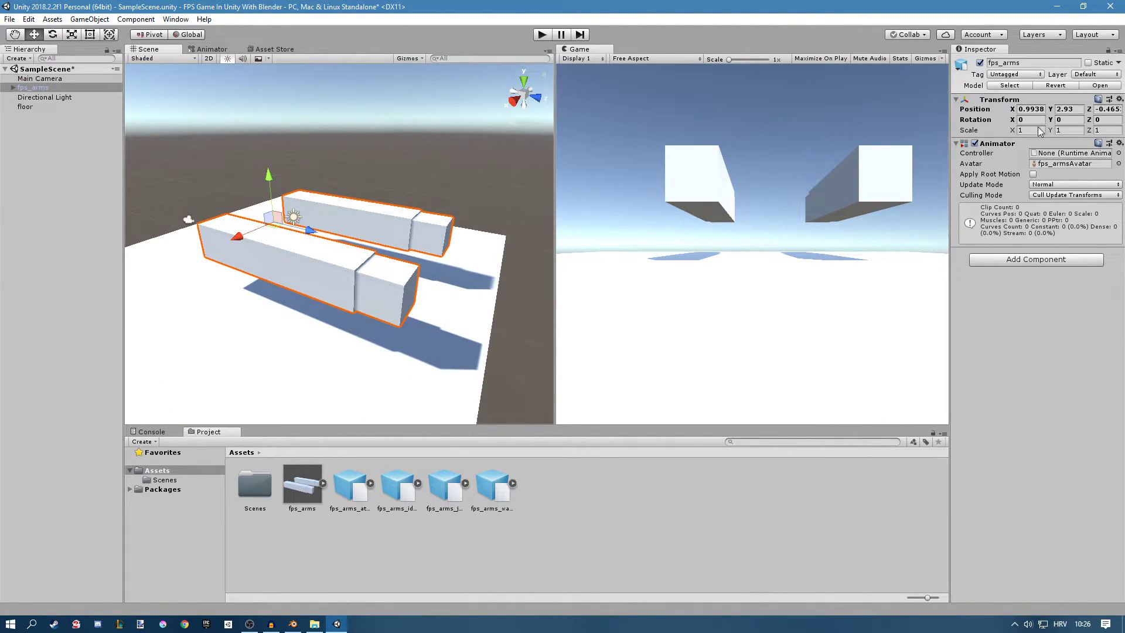
Set the scale factor in the fps_arms model import settings to 0.3 and apply it
left_click(300, 494)
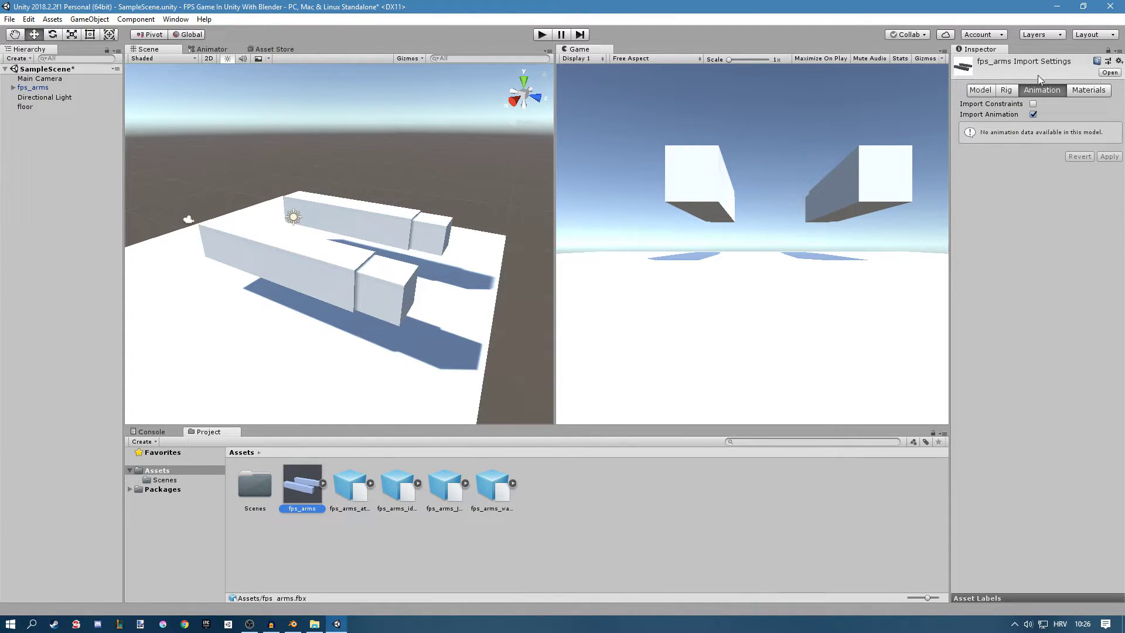
left_click(990, 91)
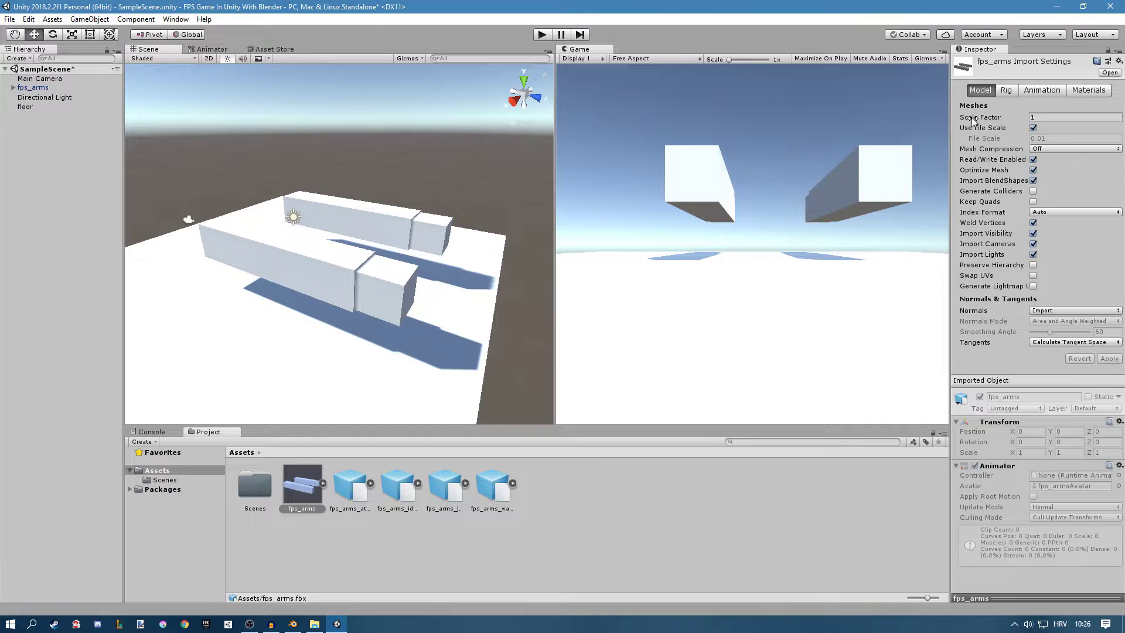
left_click(1034, 117)
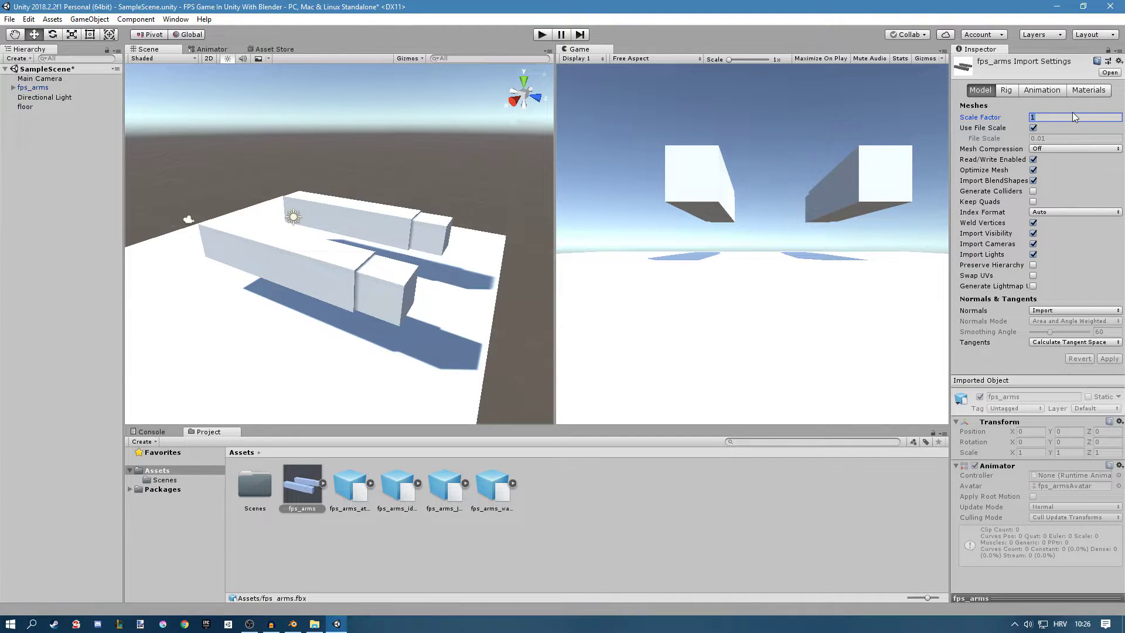
type("0.3")
left_click(1109, 358)
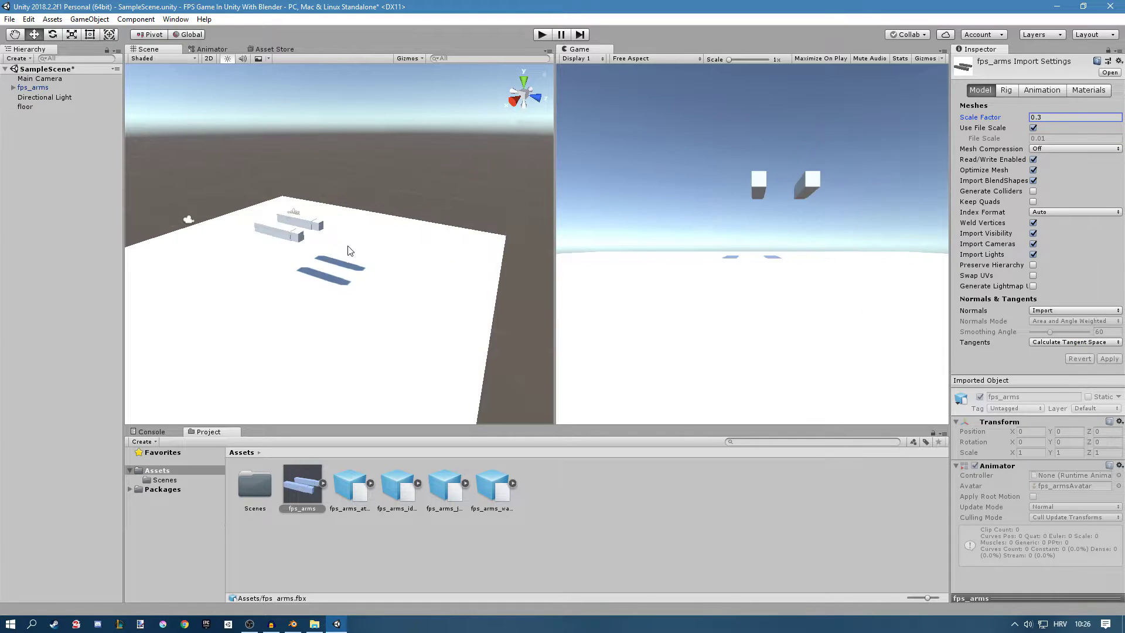
mouse_move(348, 250)
right_mouse_down()
mouse_move(348, 234)
mouse_move(348, 270)
right_mouse_up()
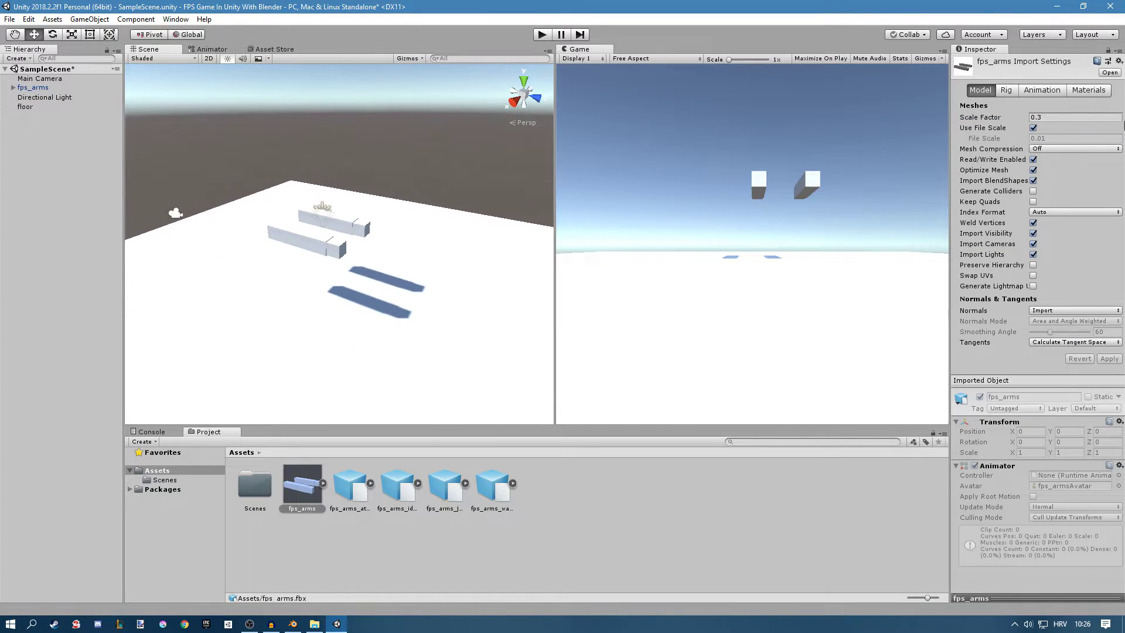
Set the fps_arms import scale factor to 0.2, apply it and check the arms' size in the scene
left_click(1062, 118)
type("0.2")
left_click(1108, 359)
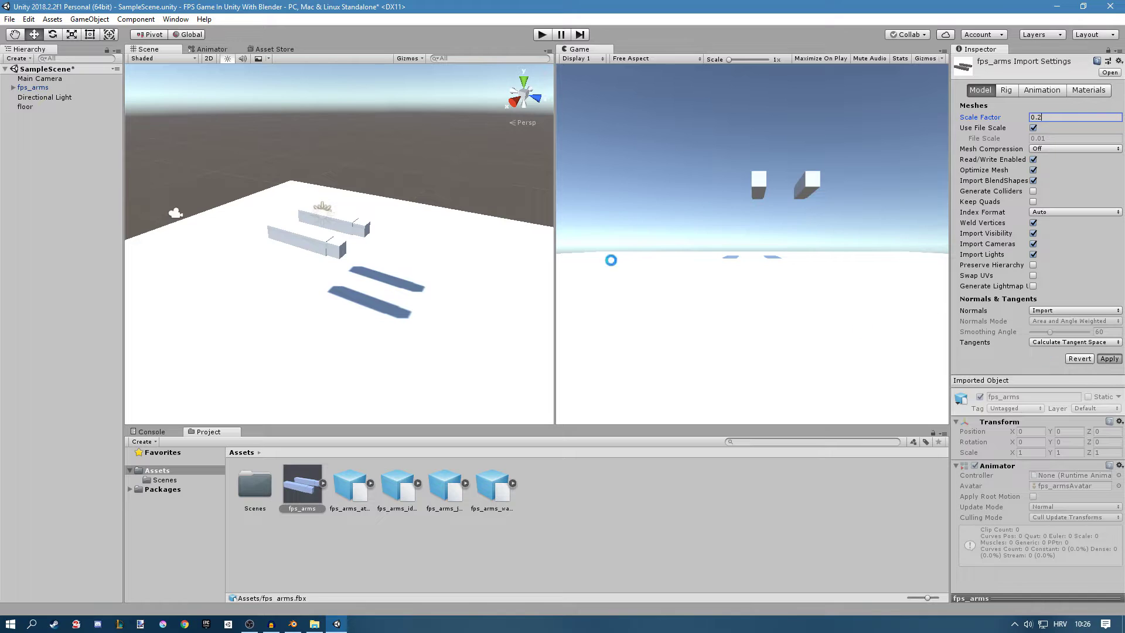
right_click_drag(387, 215, 292, 209)
key("w")
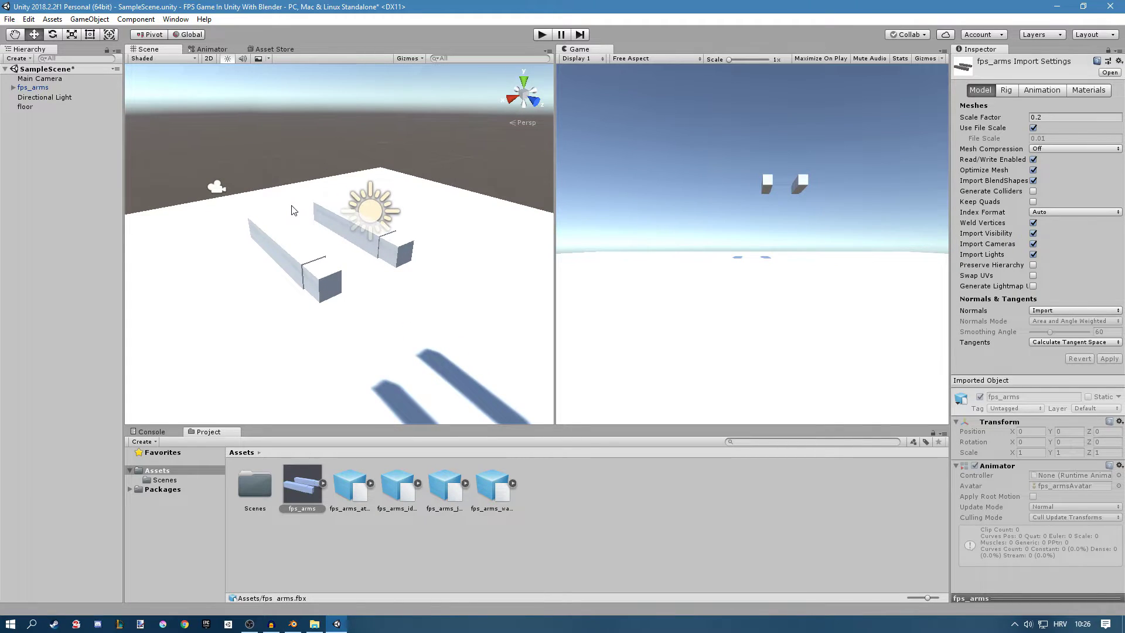
Set the scale factor in the fps_arms_attack_knife import settings to 0.2 and apply it
left_click(356, 487)
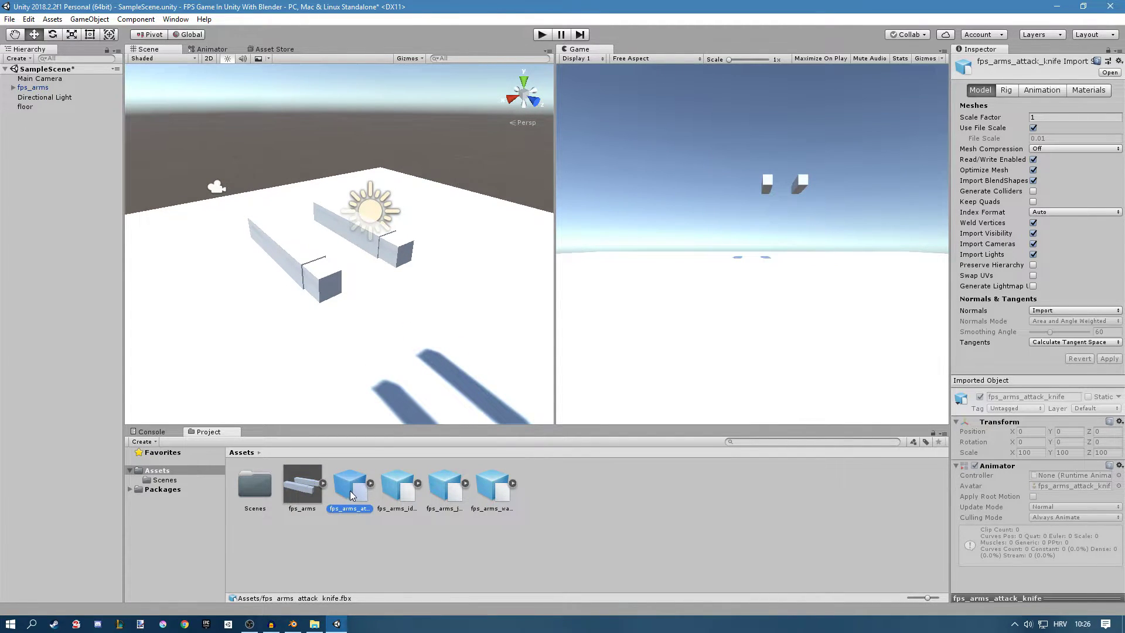
left_click(1049, 116)
type("0.2")
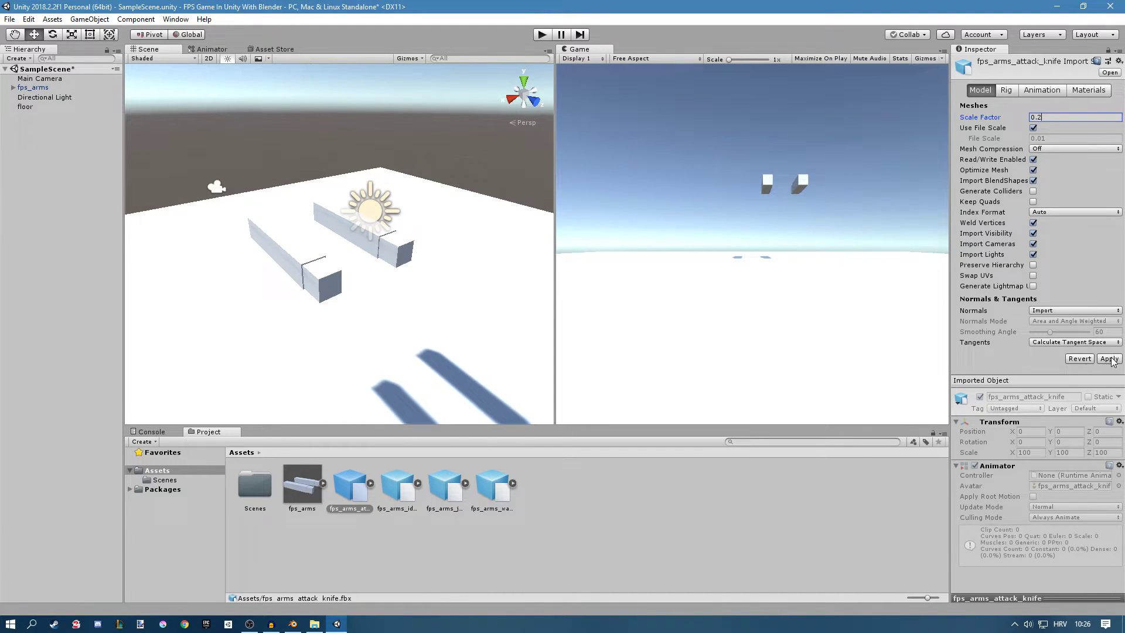
left_click(1109, 359)
Set the scale factor in the fps_arms_idle_knife import settings to 0.2 and apply it
left_click(398, 488)
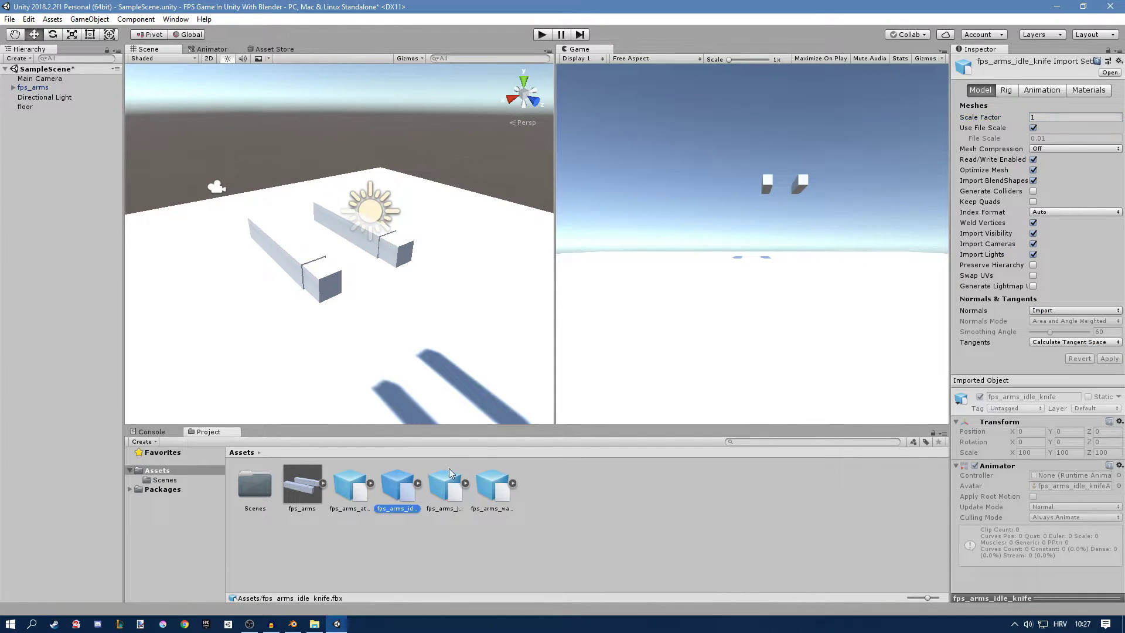
left_click(1069, 117)
type("0.2")
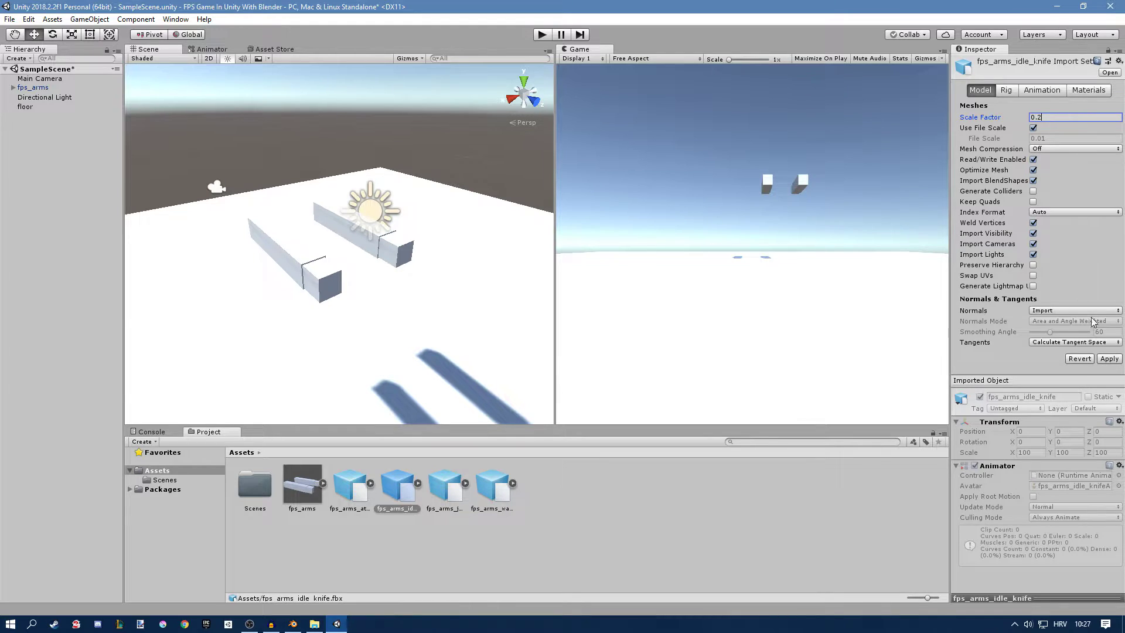
left_click(1109, 359)
Set the scale factor in the fps_arms_jump_knife import settings to 0.2 and apply it
left_click(441, 500)
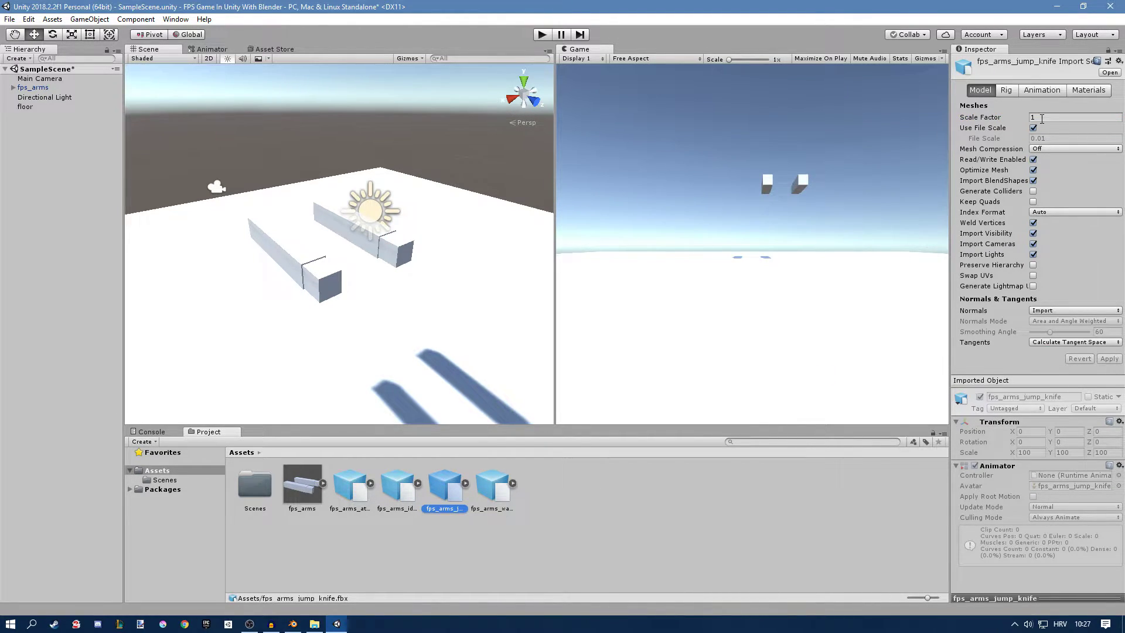
left_click(1065, 117)
type("0.2")
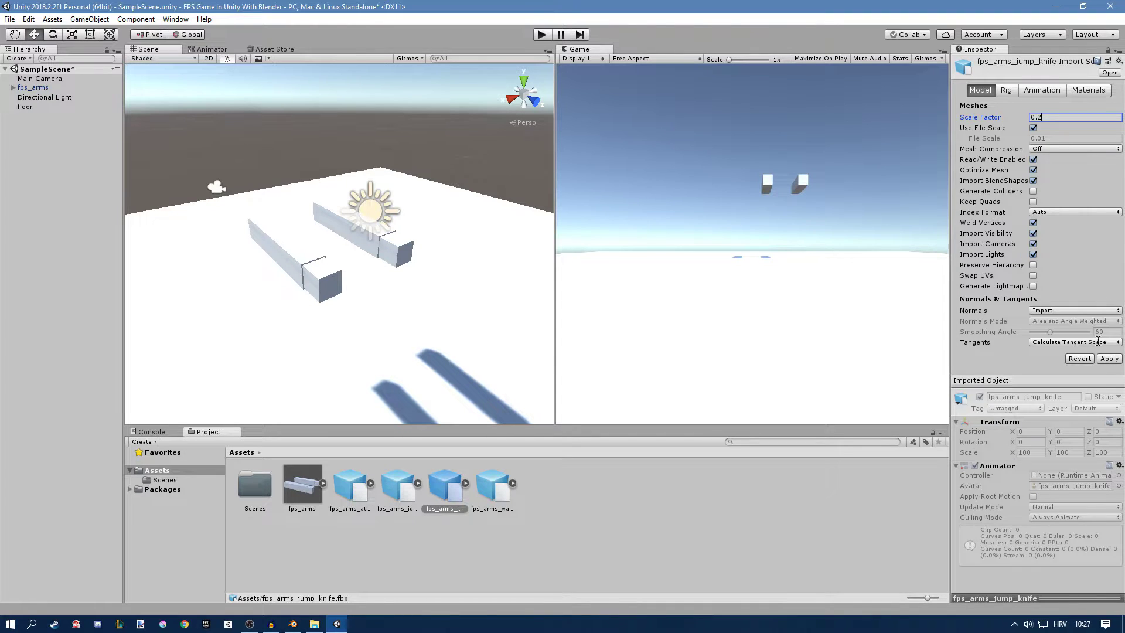
left_click(1109, 358)
Set the scale factor in the fps_arms_walk_knife import settings to 0.2 and apply it
left_click(297, 492)
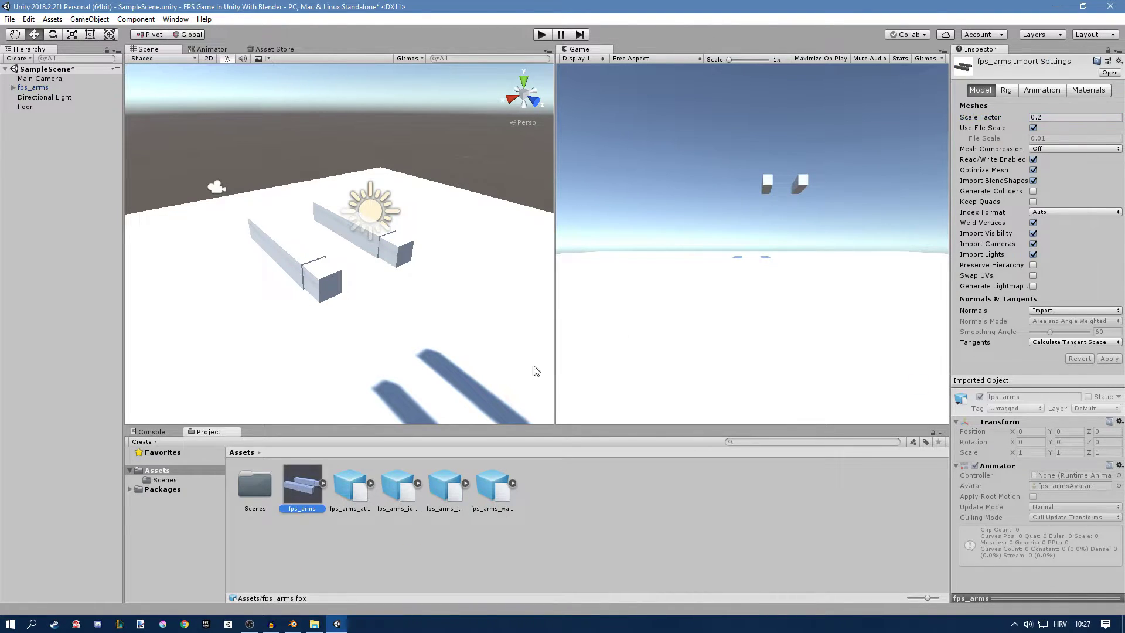
left_click(507, 491)
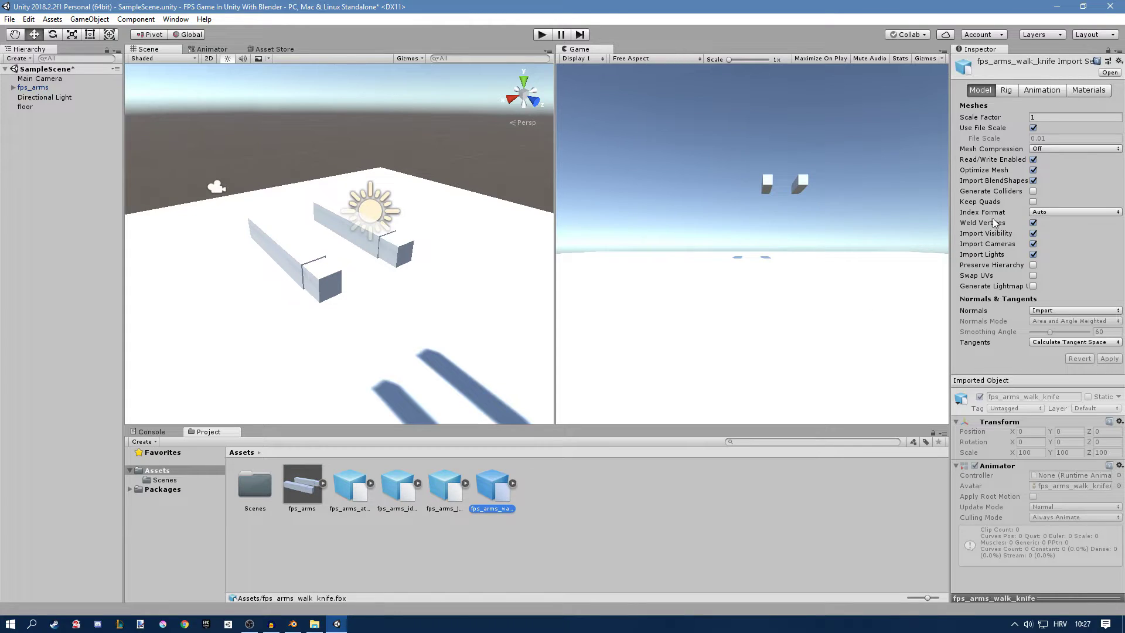
left_click(1055, 118)
type("0.2")
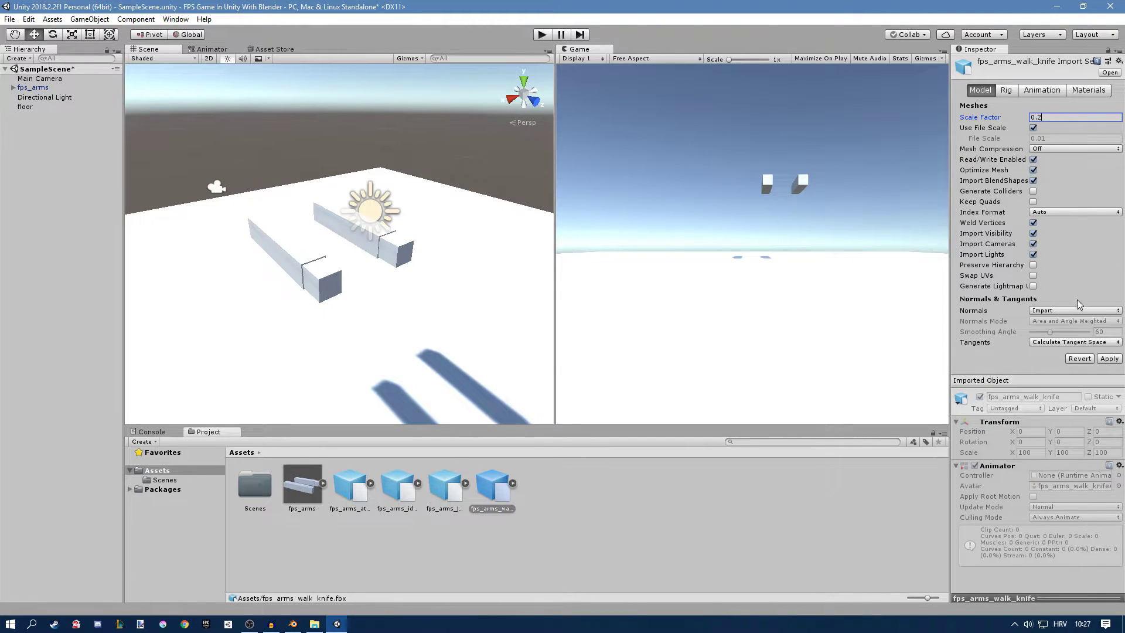
left_click(1105, 359)
Create a material named player_mat in the Assets folder and assign it to the arms in the scene
left_click_drag(392, 234, 389, 178, "alt")
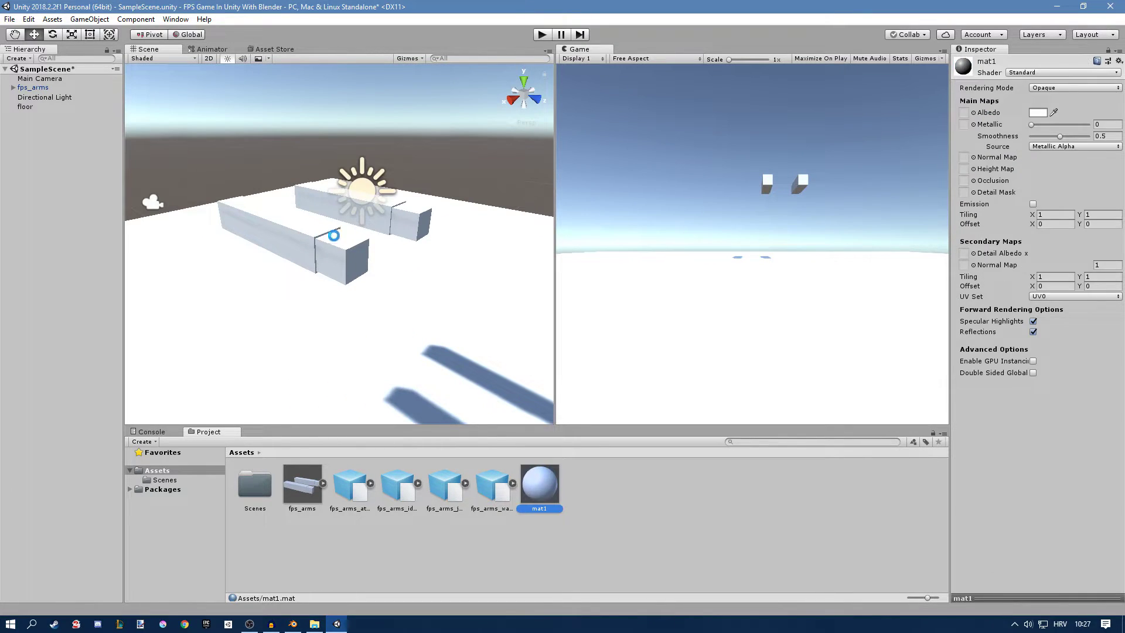
key("Escape")
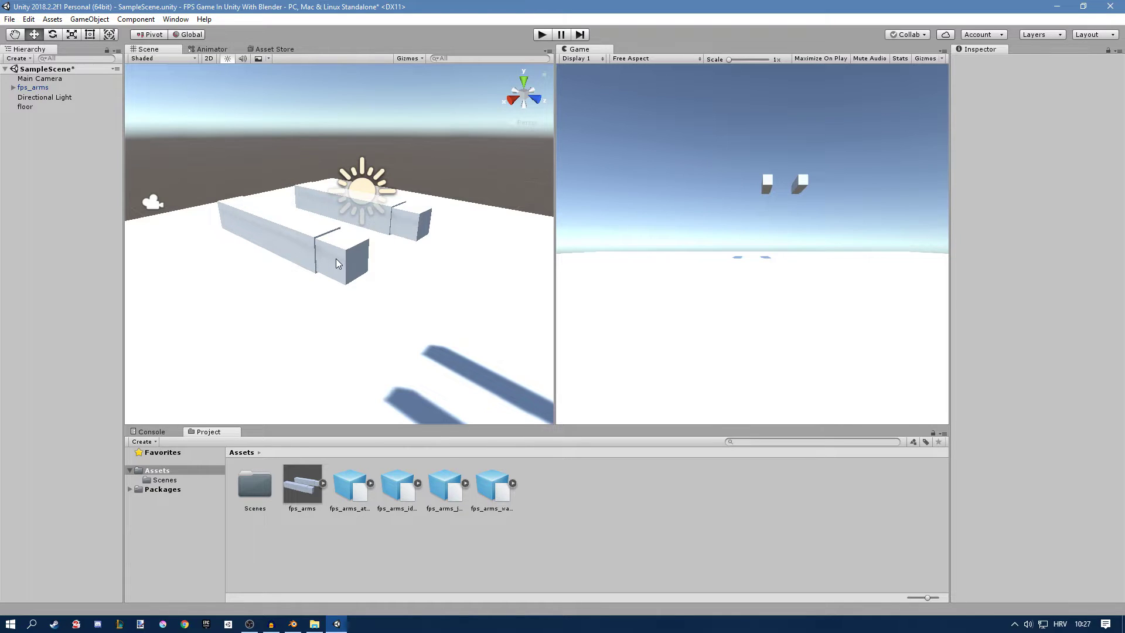
right_click(549, 509)
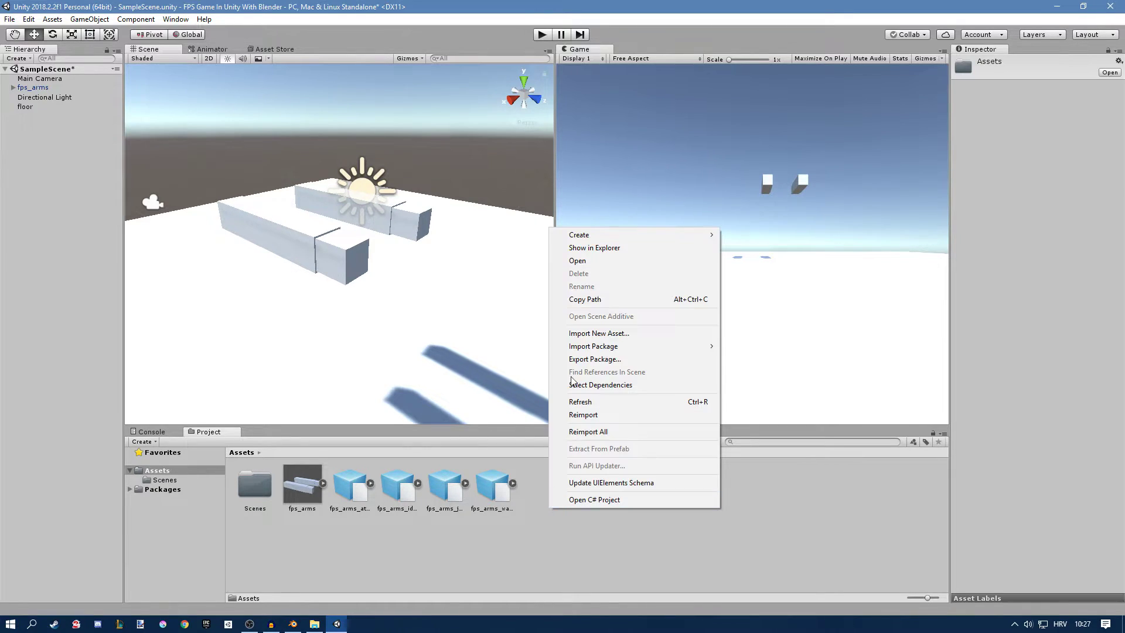
mouse_move(674, 235)
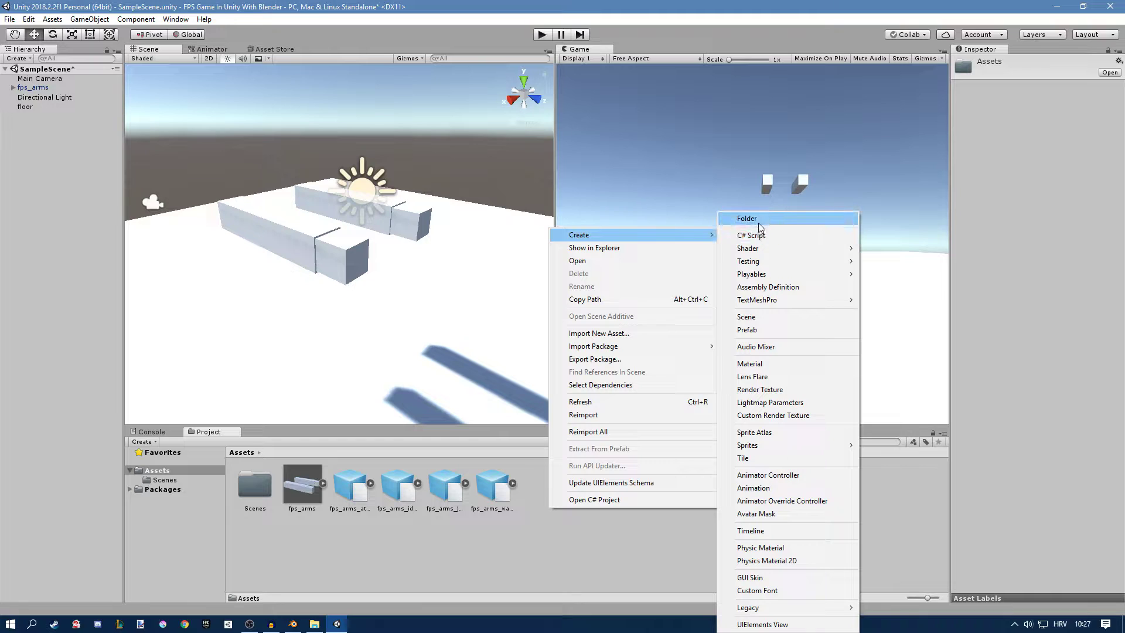
left_click(761, 363)
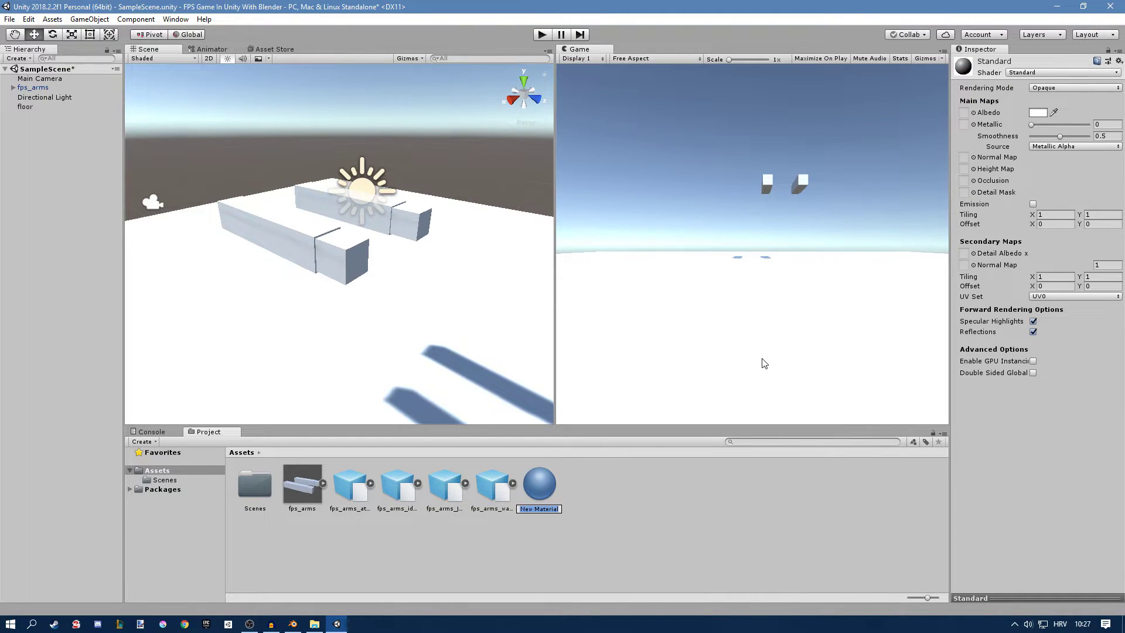
type("player_mat")
key("Return")
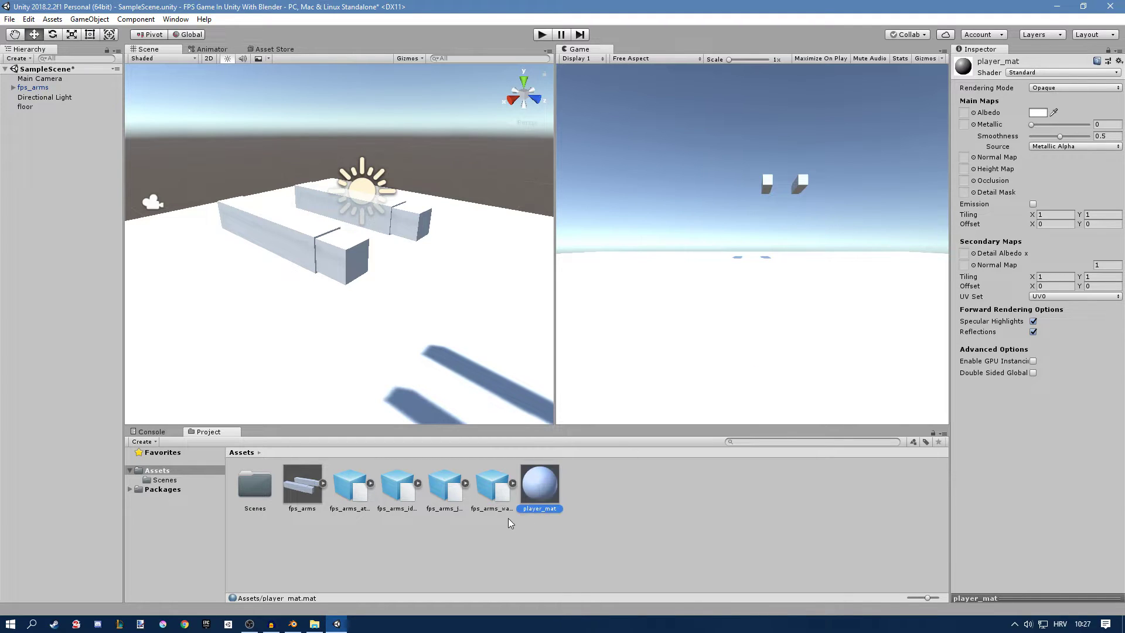
left_click_drag(538, 490, 297, 240)
Set the albedo colour of player_mat to a dark reddish brown, hex 764848
left_click(1038, 113)
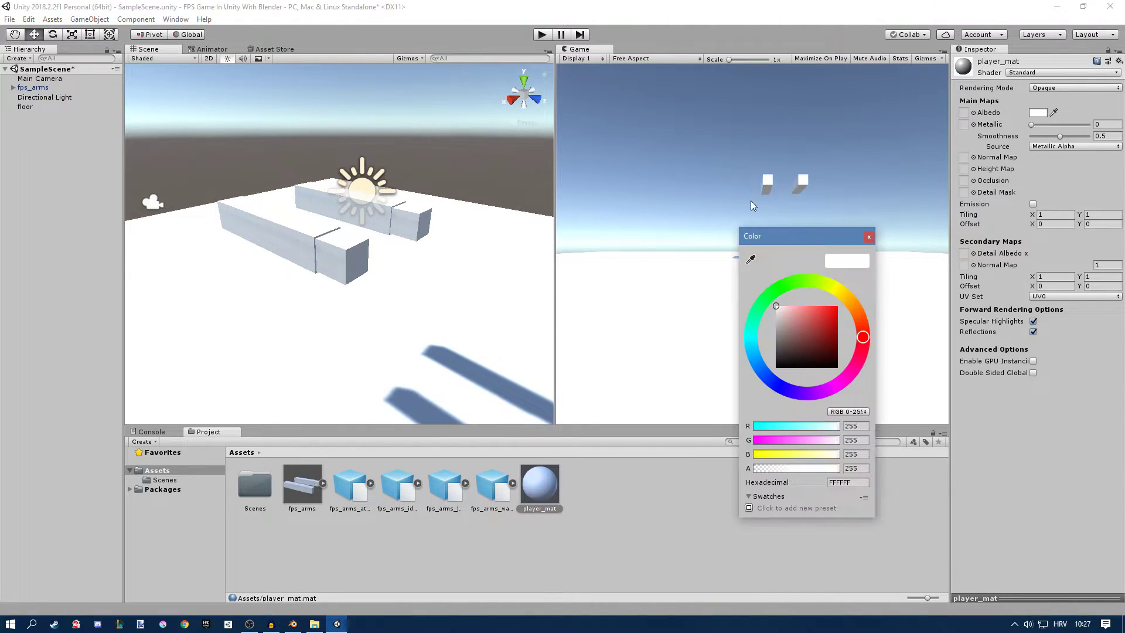
left_click(802, 307)
mouse_move(798, 316)
left_mouse_down()
mouse_move(797, 339)
mouse_move(821, 314)
mouse_move(788, 361)
mouse_move(802, 344)
left_mouse_up()
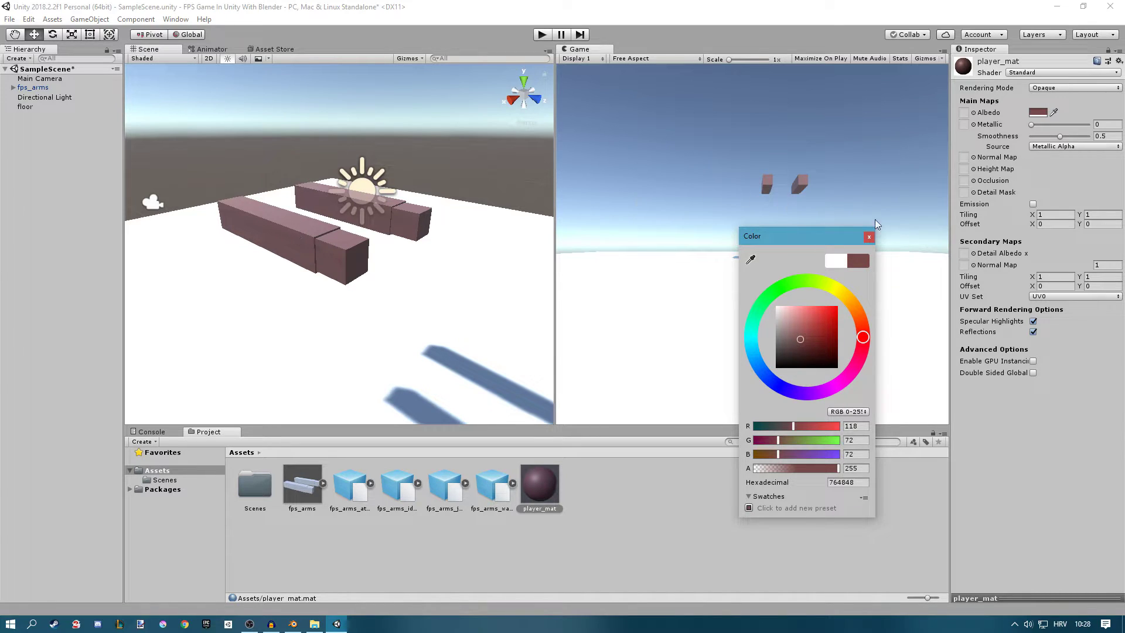
left_click(869, 237)
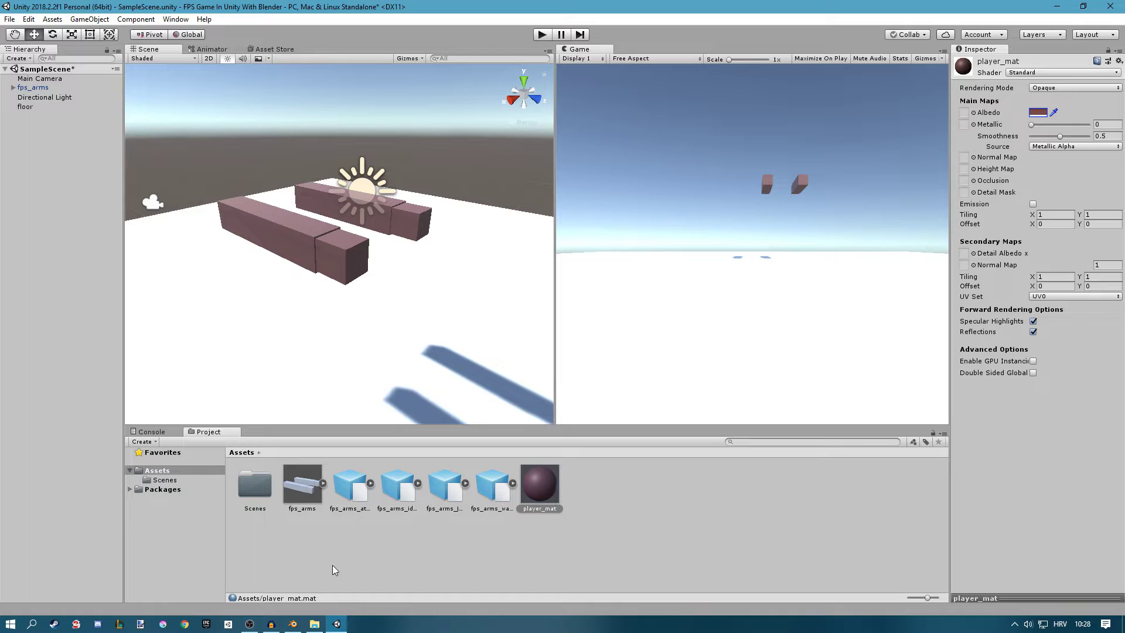
Switch to Blender and open the file fps_arms_anim.blend
left_click(293, 623)
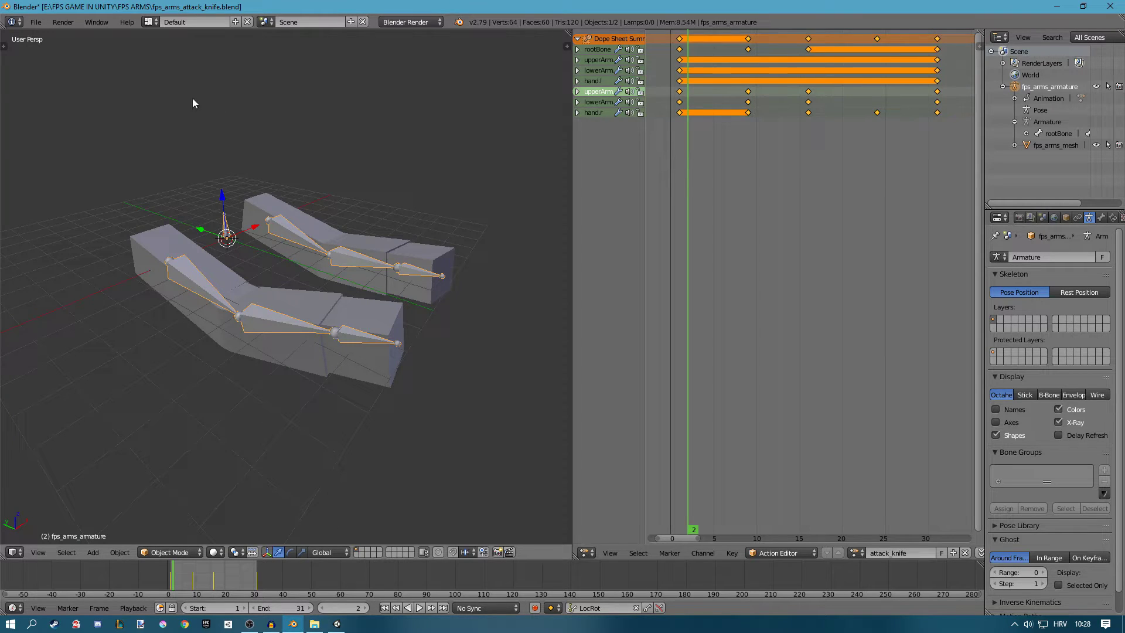
left_click(35, 22)
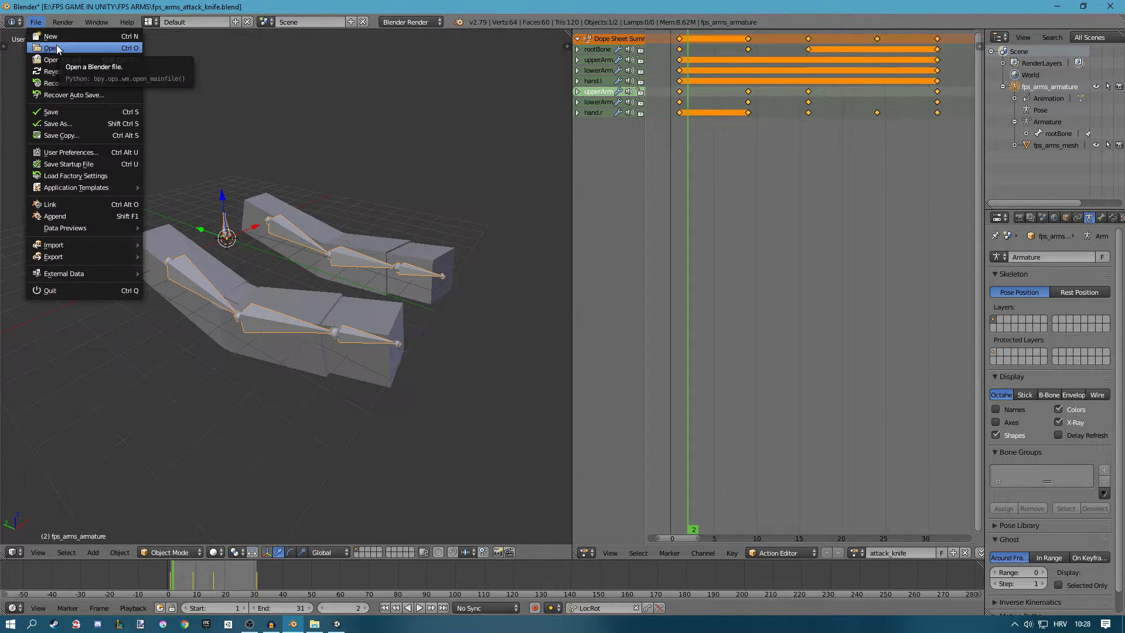
left_click(57, 46)
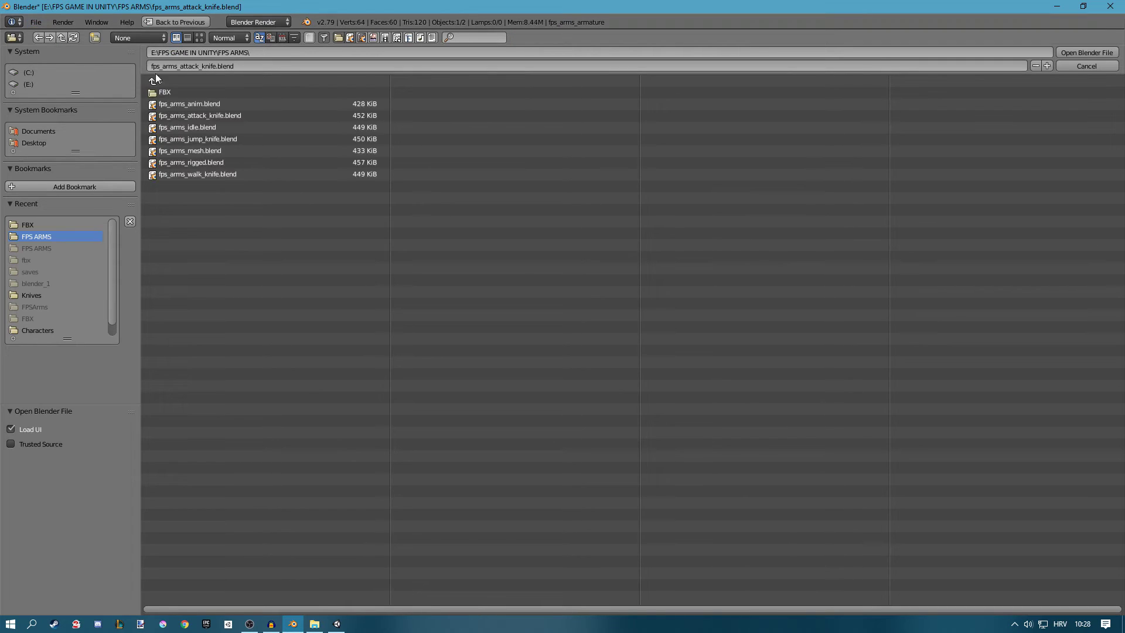
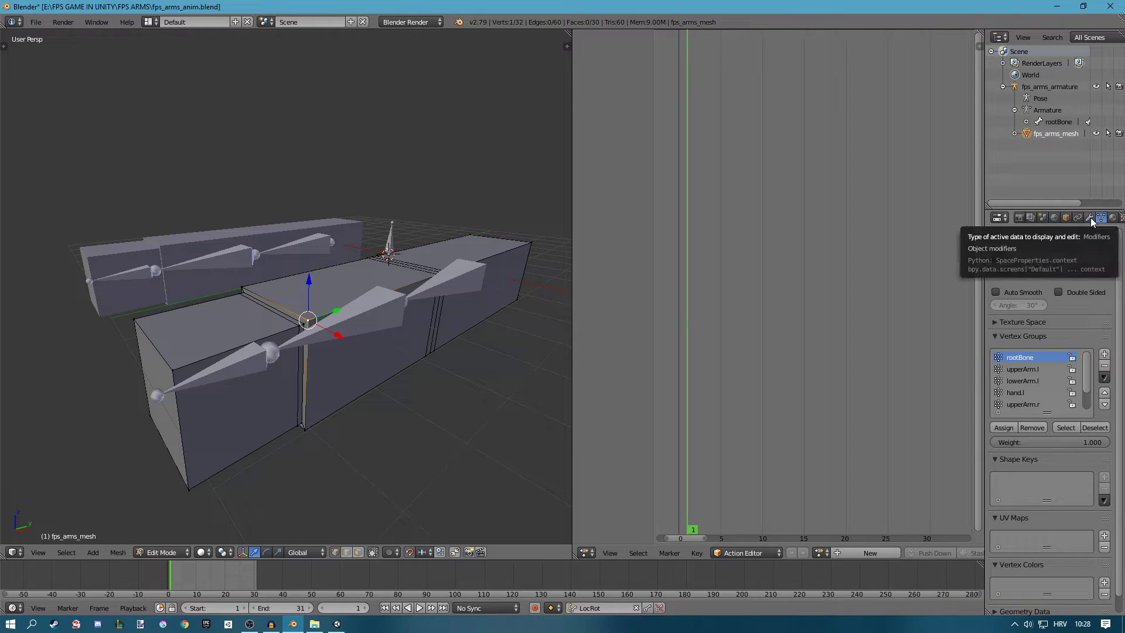
Add two materials to fps_arms_mesh and name the first one mat1
left_click(1088, 217)
left_click(1100, 218)
left_click(1112, 217)
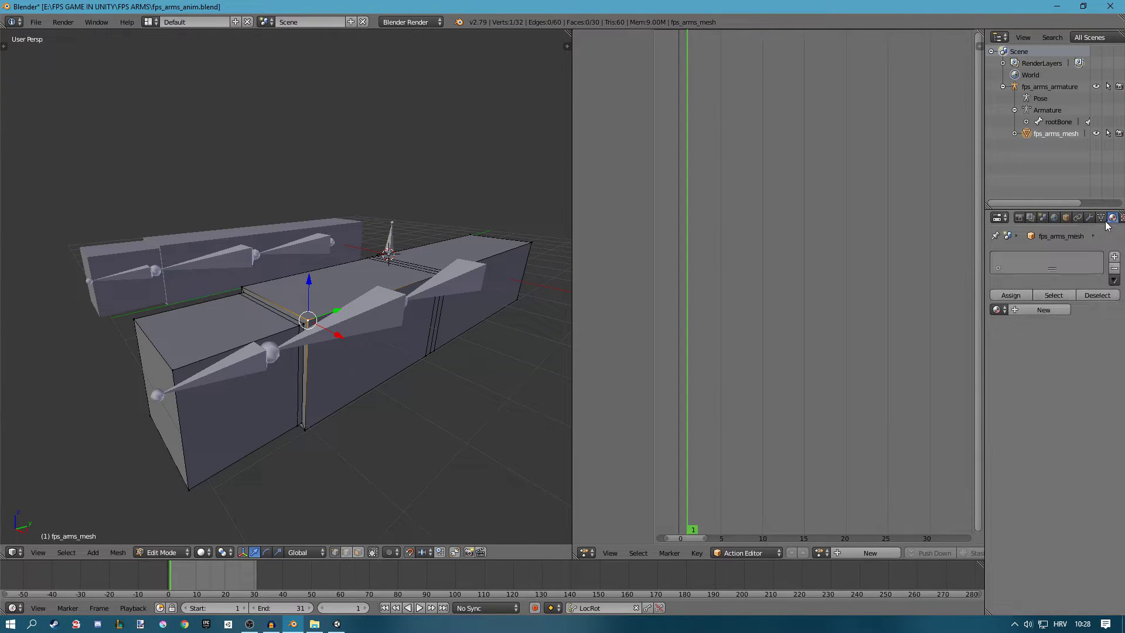
left_click(1043, 310)
left_click(1049, 331)
left_click(1032, 262)
type("mt1")
key("Return")
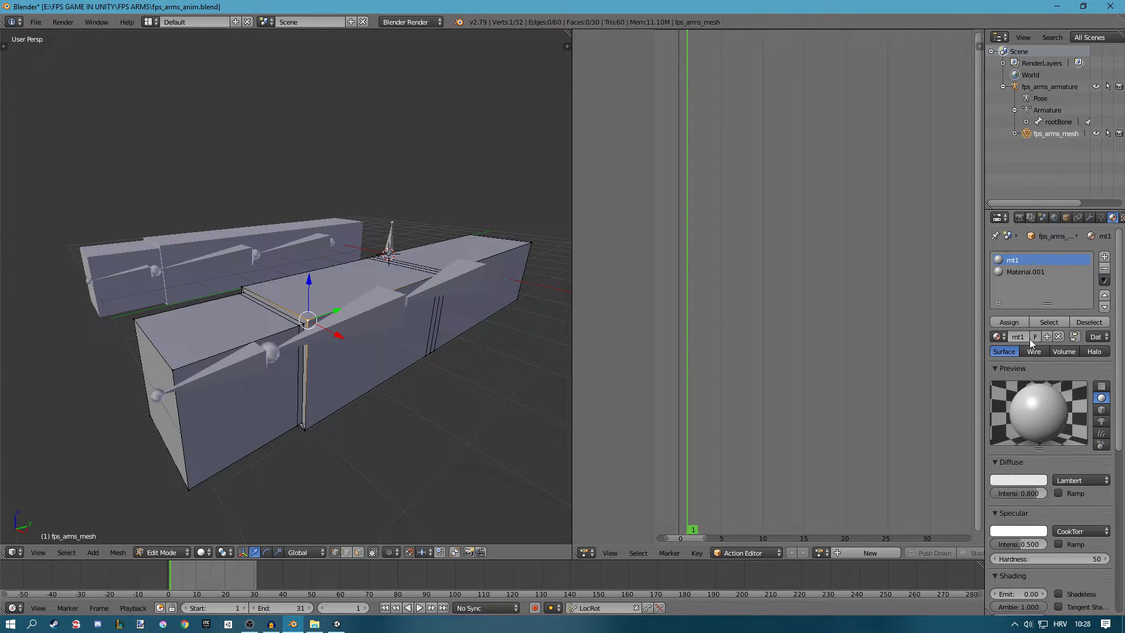
left_click(1019, 338)
type("a")
key("Return")
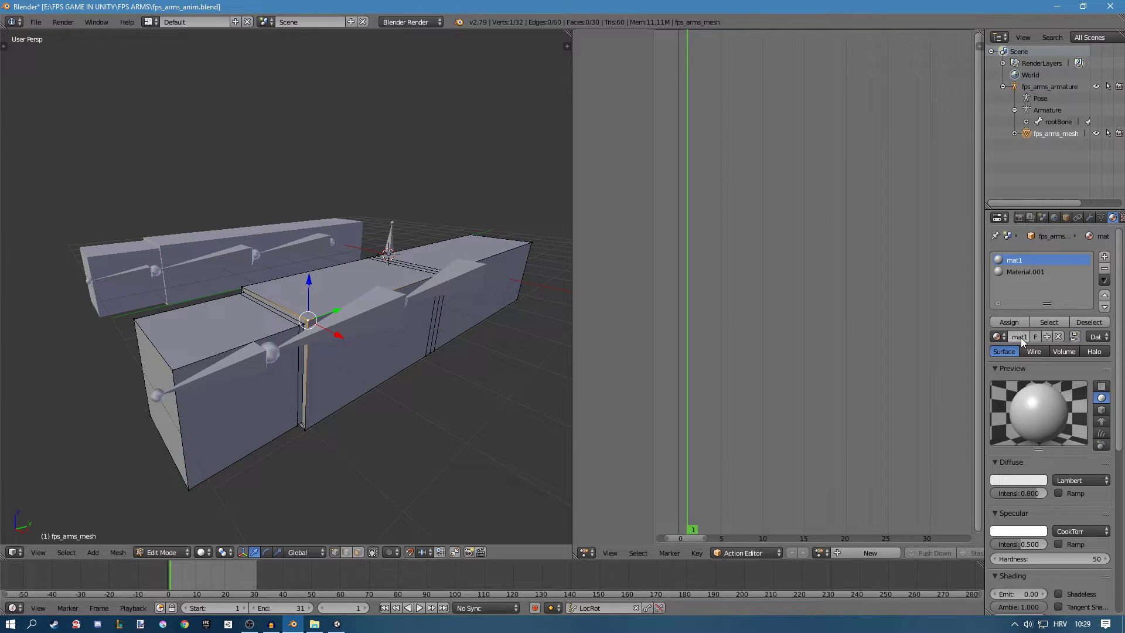
Widen the properties area and rename the second material, Material.001, to mat2
left_click_drag(983, 315, 945, 316)
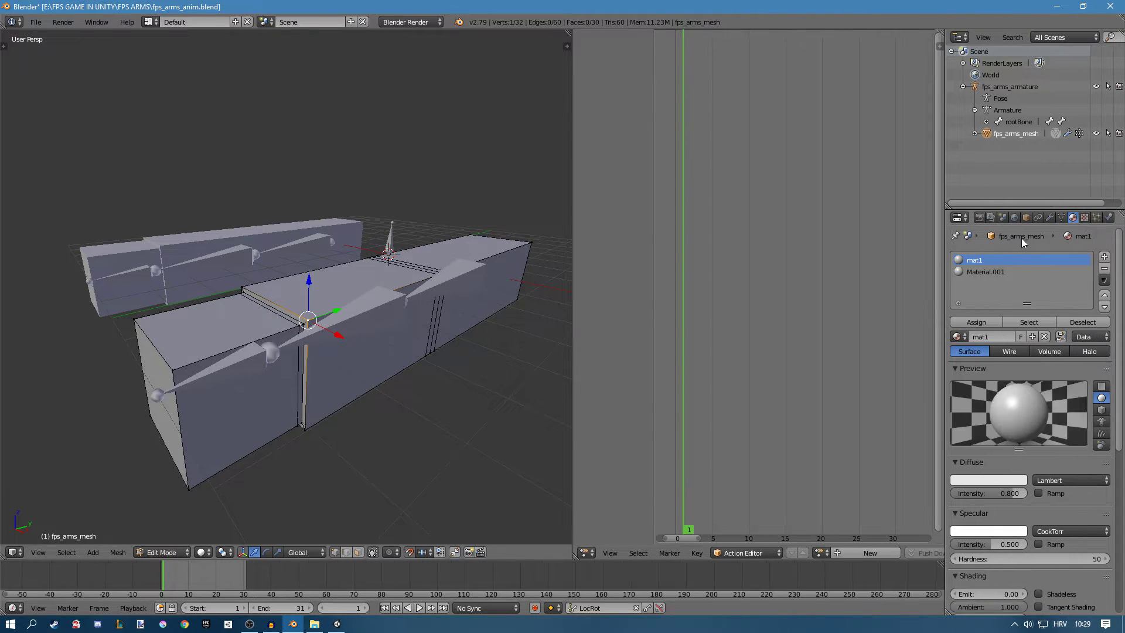
left_click(990, 271)
left_click(997, 336)
type("ma")
key("Return")
Try a magenta diffuse colour on mat1 and bring up the diffuse colour choice for mat2
left_click(977, 486)
left_click_drag(971, 382, 986, 397)
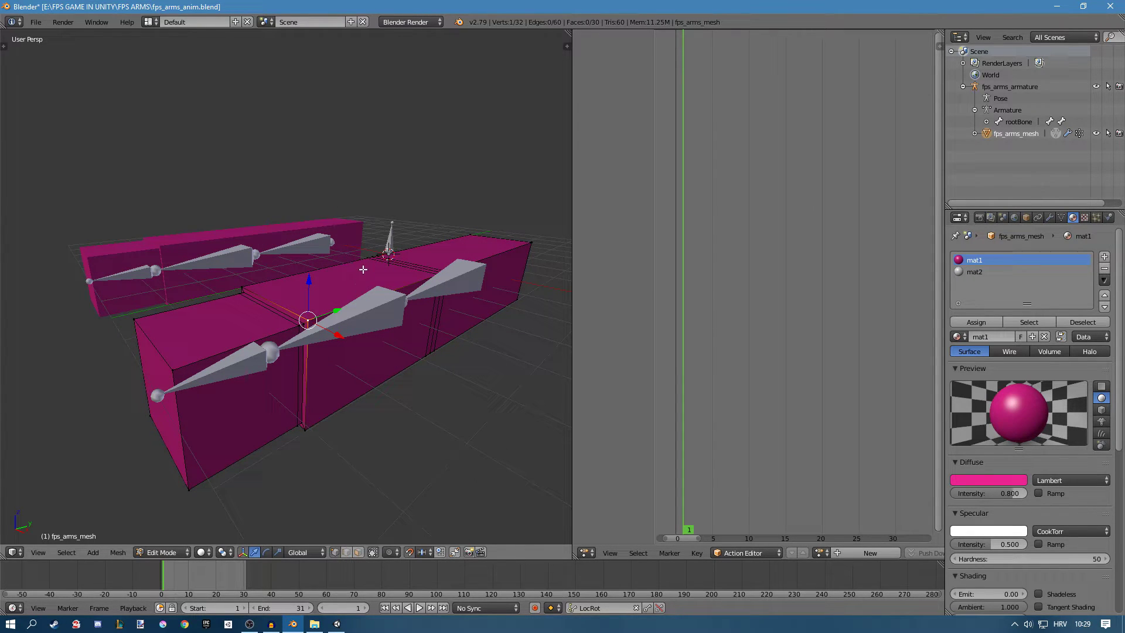
left_click(1014, 478)
left_click(978, 271)
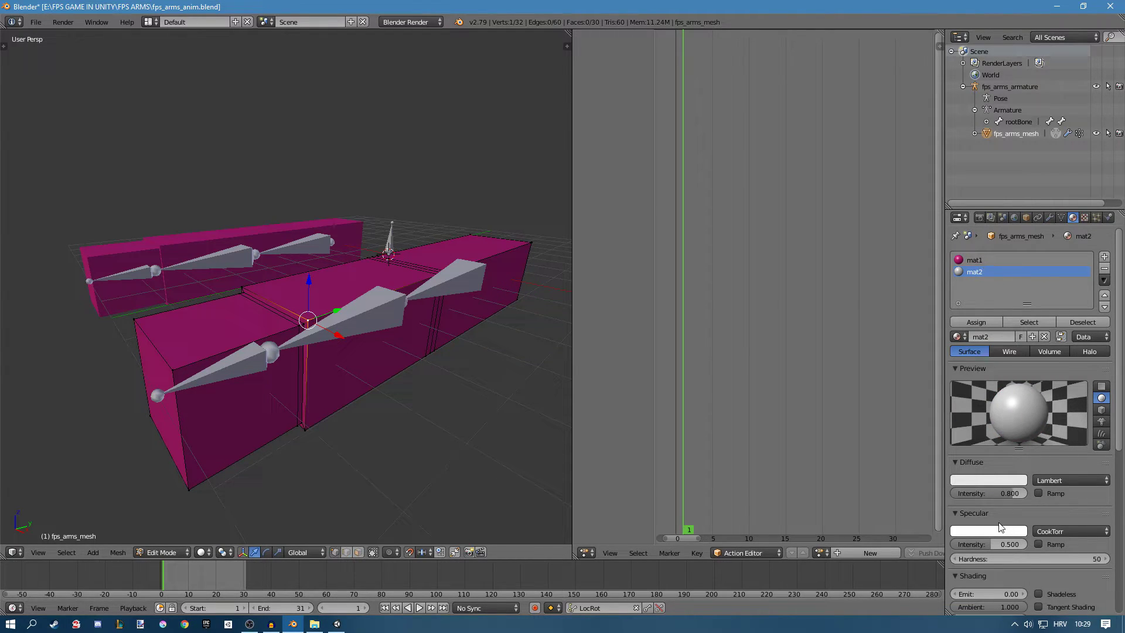
left_click(988, 479)
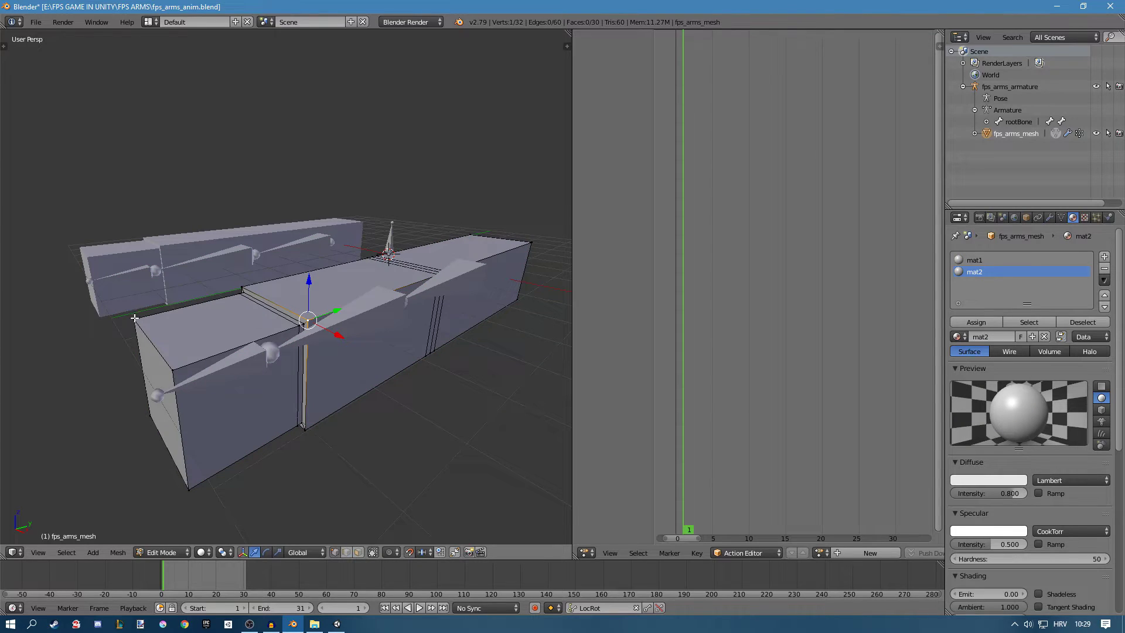
Change the mesh to face selection and select the top, side and front faces of the hand block, plus the narrow wrist side face
right_click(237, 296)
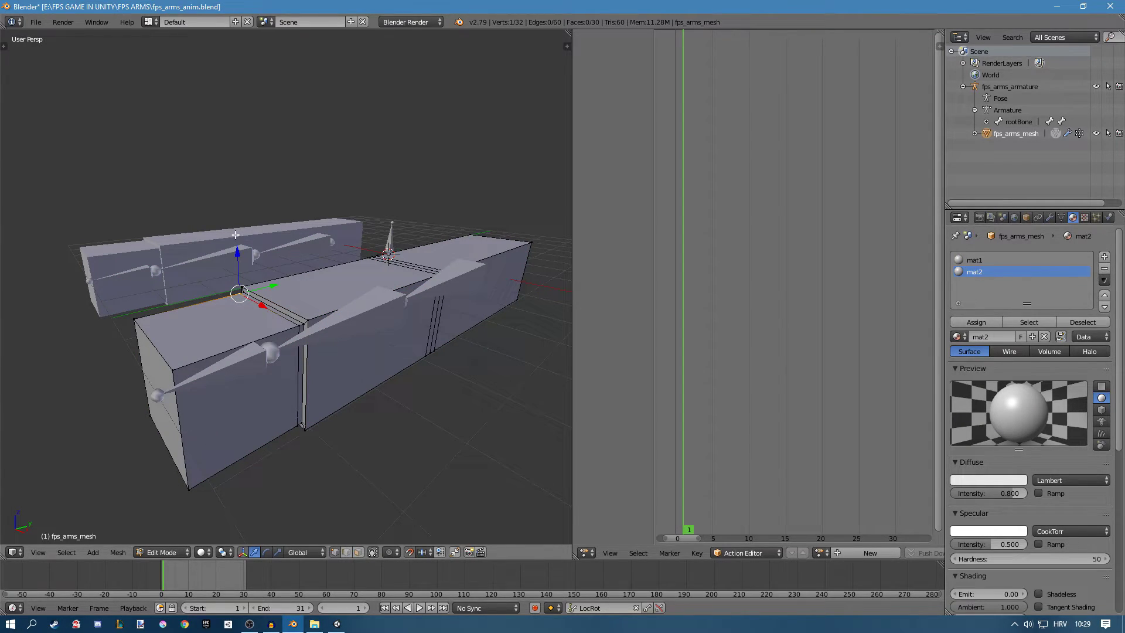
key("ctrl+Tab")
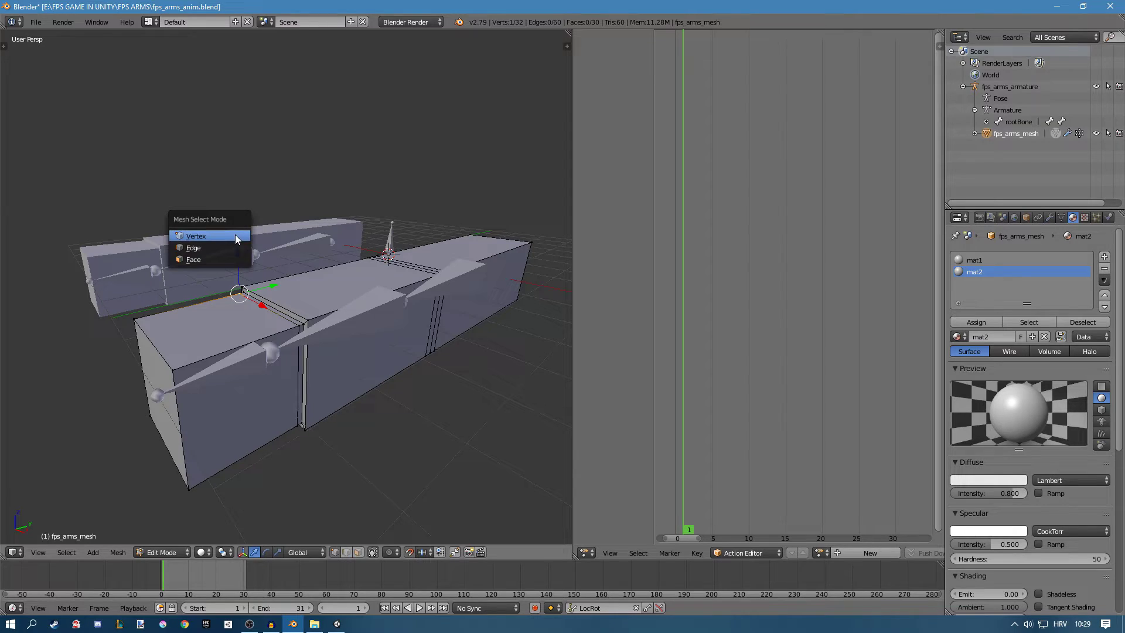
left_click(200, 256)
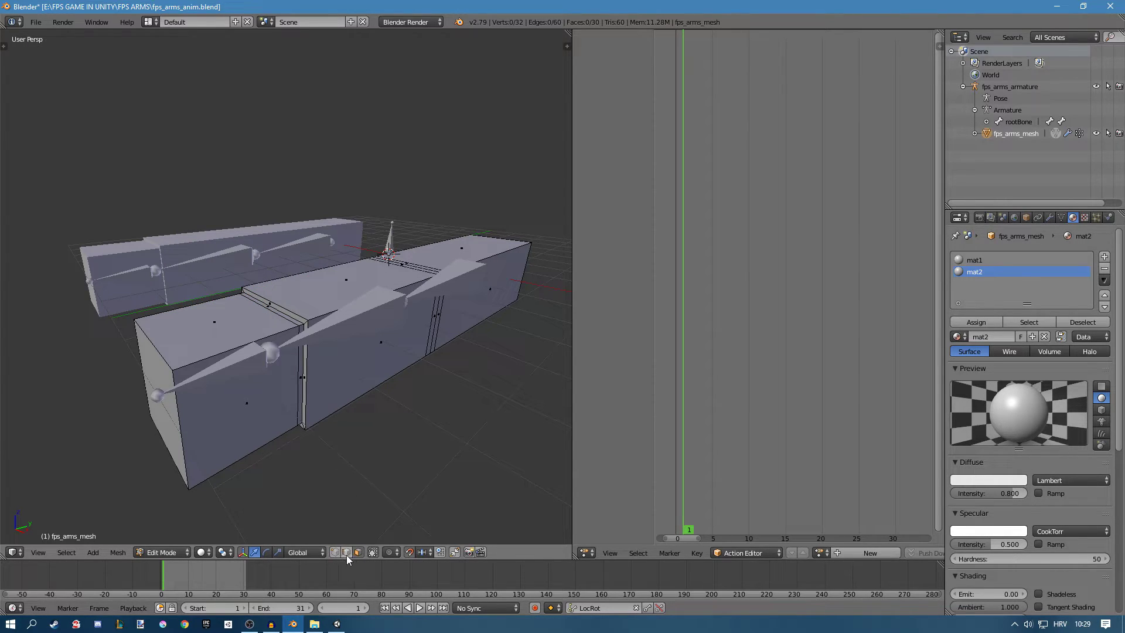
right_click(213, 316)
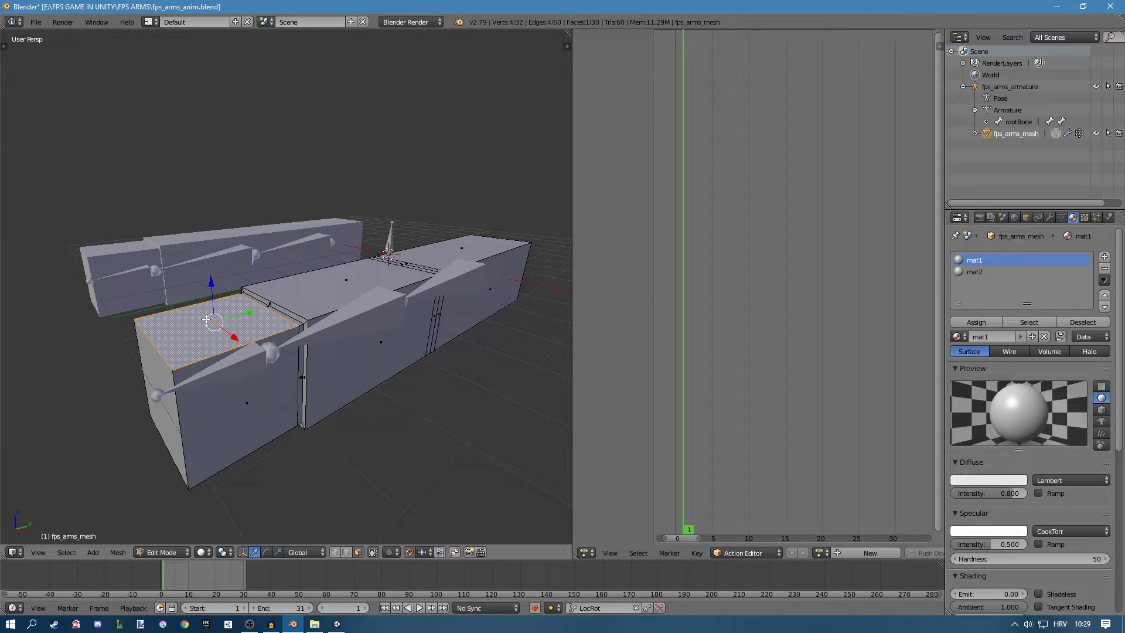
right_click(216, 373, "shift")
right_click(159, 392, "shift")
right_click(299, 376, "shift")
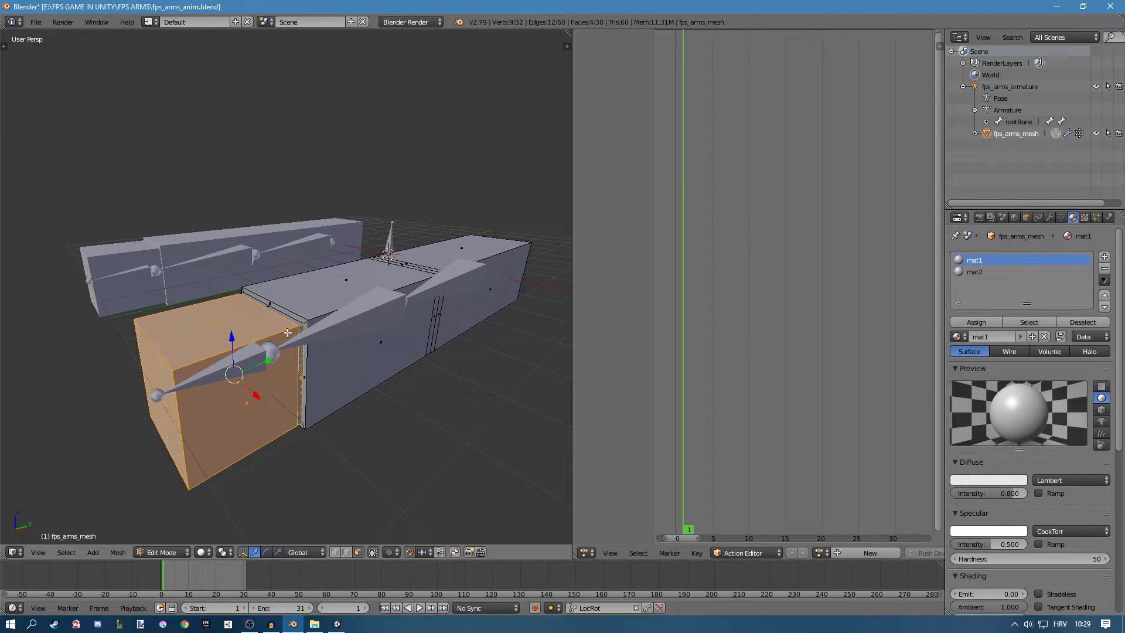
Add the remaining wrist, underside and inner side faces of the hand block to the face selection
right_click(267, 308, "shift")
middle_click_drag(267, 307, 276, 212)
right_click(263, 298, "shift")
right_click(284, 302, "shift")
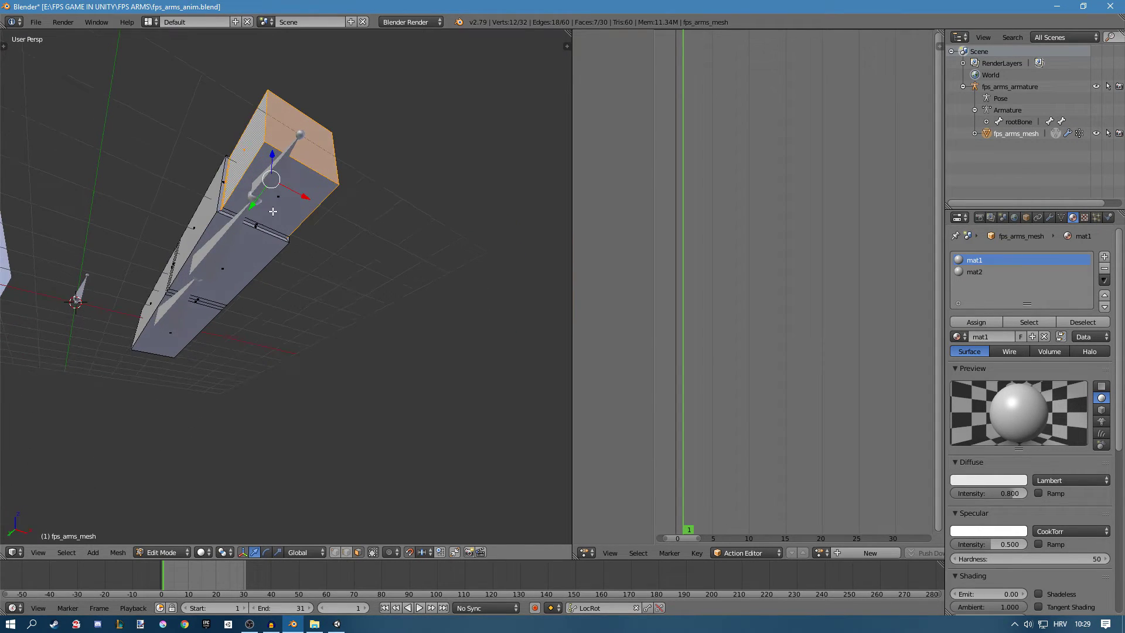
right_click(258, 225, "shift")
right_click(316, 188, "shift")
middle_click_drag(363, 176, 370, 287)
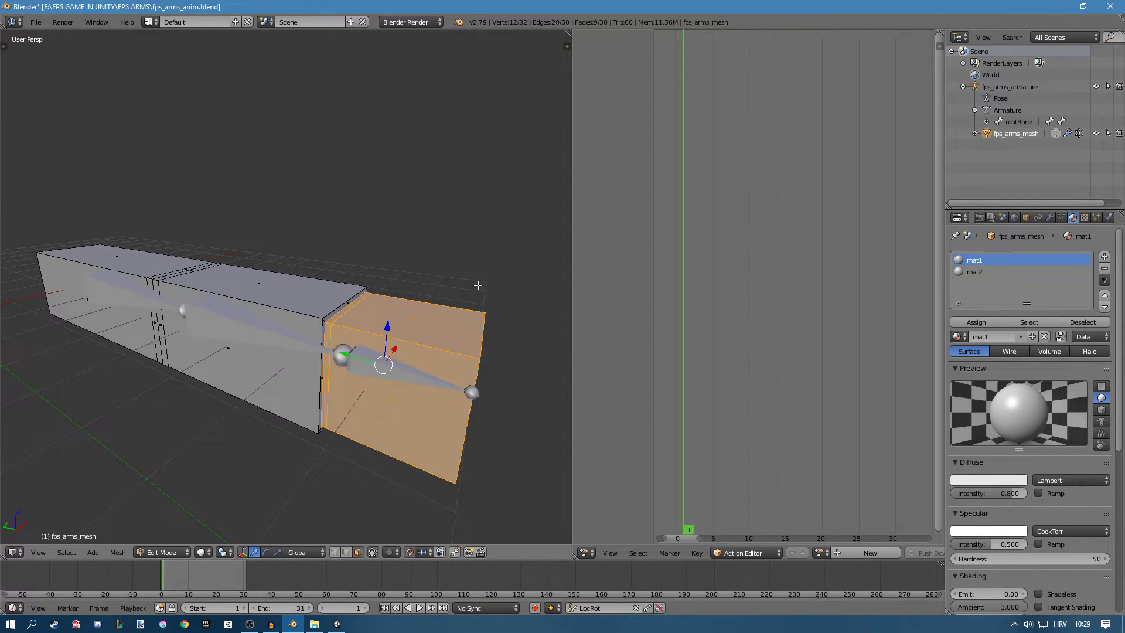
Assign mat2 to the selected hand faces and return to Object Mode
left_click(971, 273)
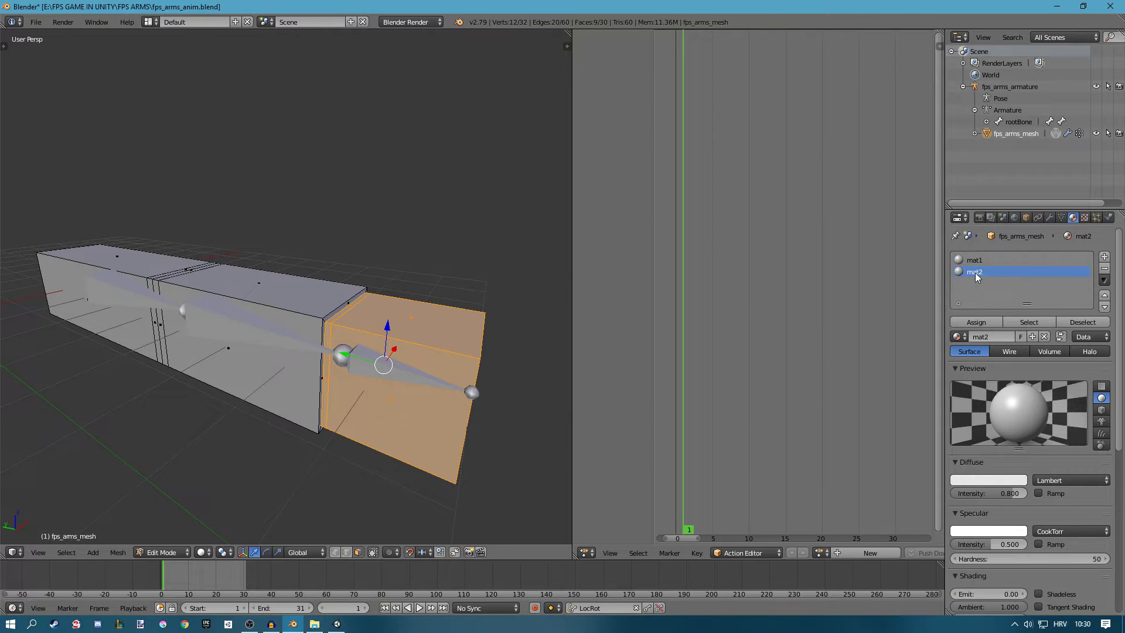
left_click(976, 322)
key("Tab")
middle_click_drag(385, 291, 330, 273)
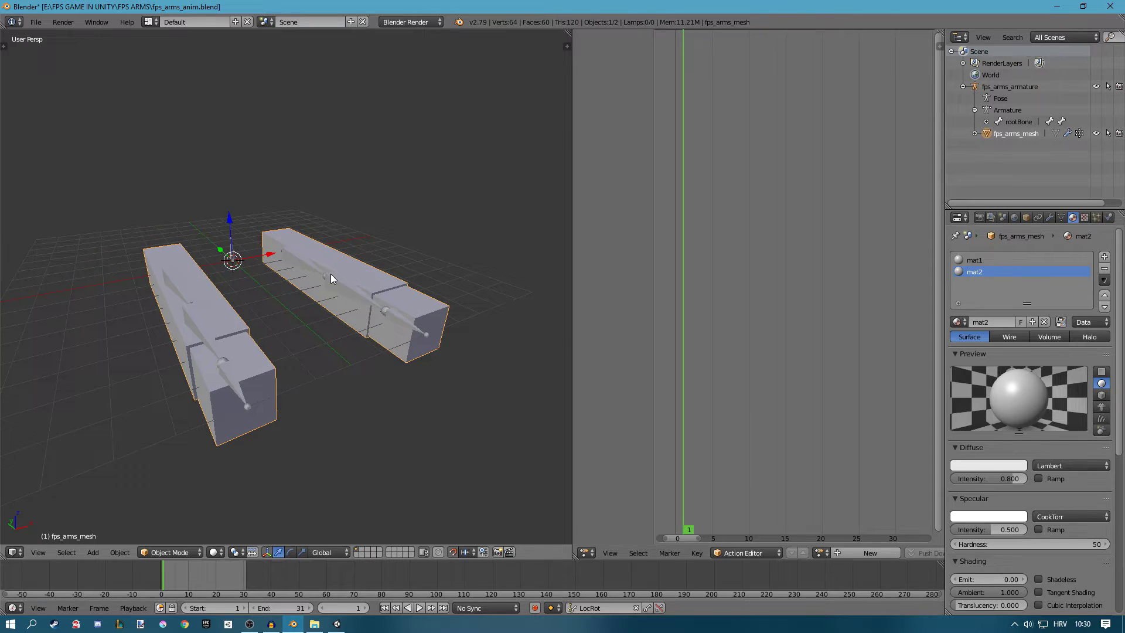
Export the arms mesh and armature as FBX over fps_arms.fbx in the FBX folder, and save the blend file over itself
right_click(331, 273, "shift")
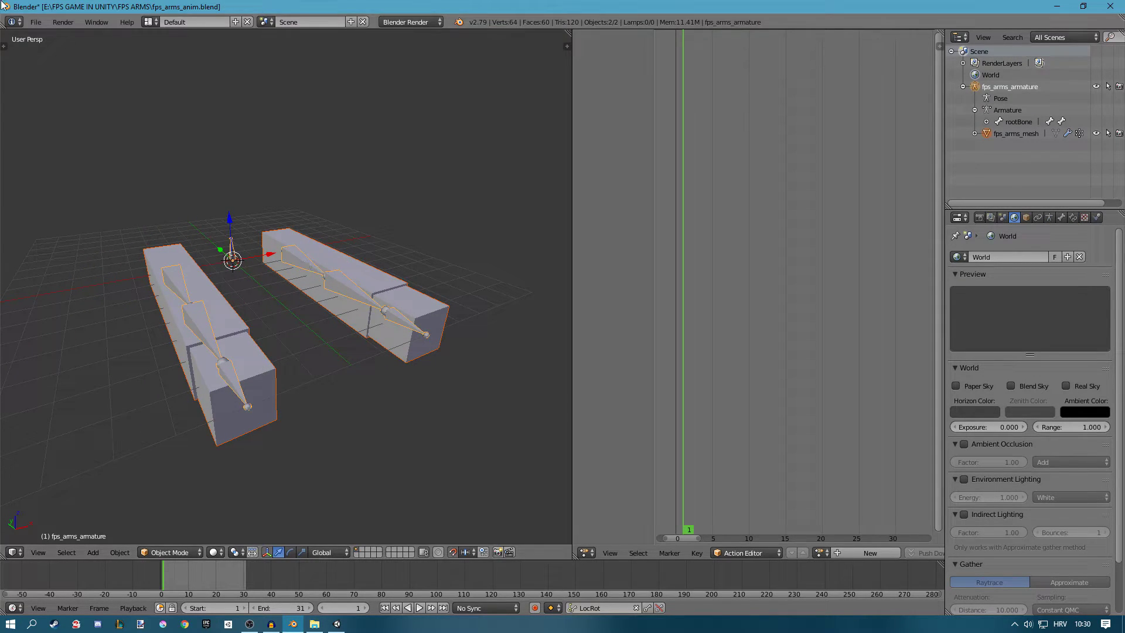
left_click(36, 25)
mouse_move(128, 257)
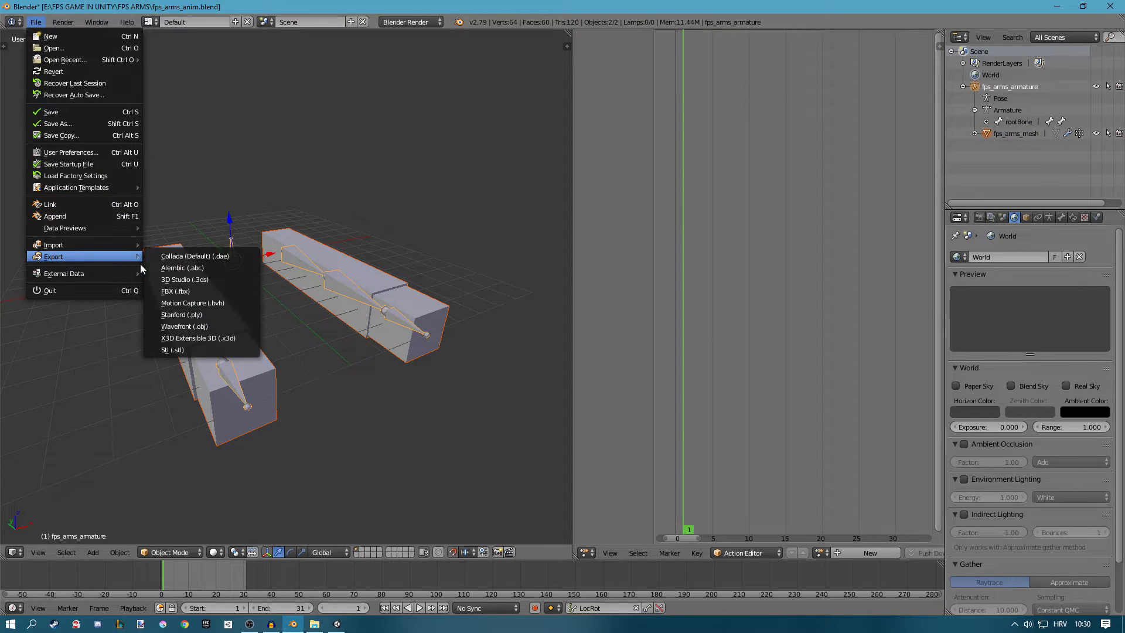
left_click(170, 291)
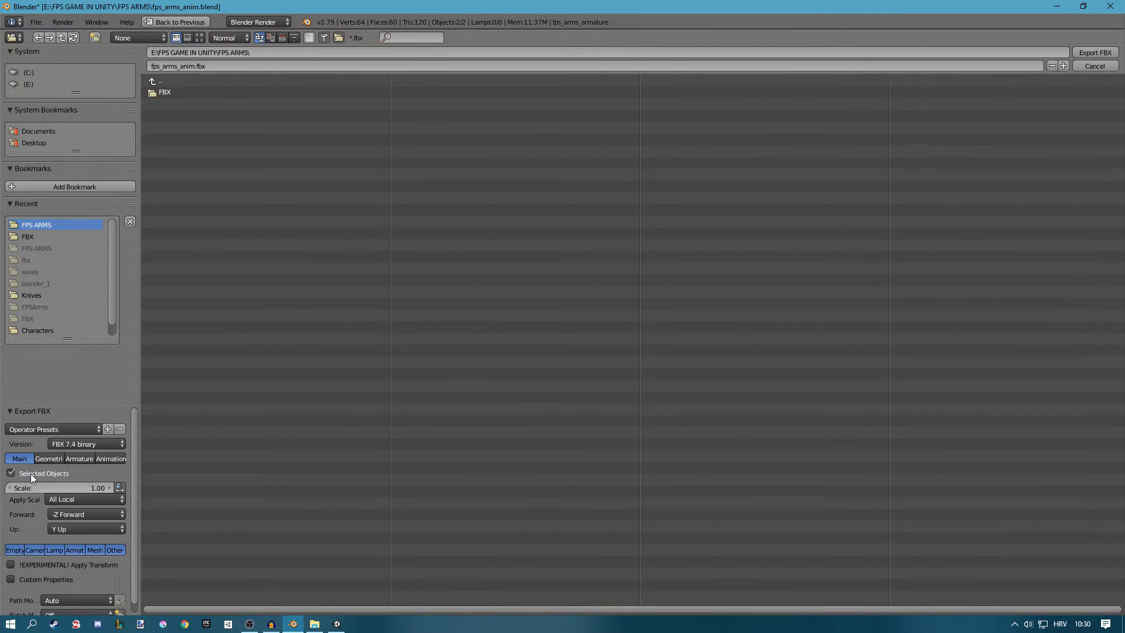
left_click(166, 92)
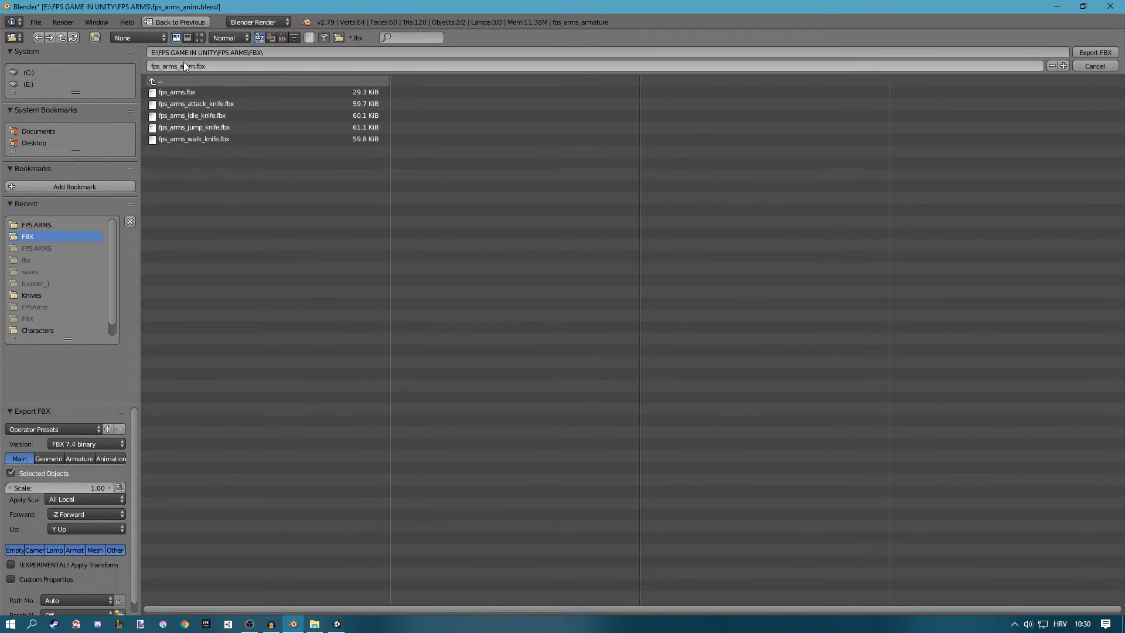
left_click(170, 93)
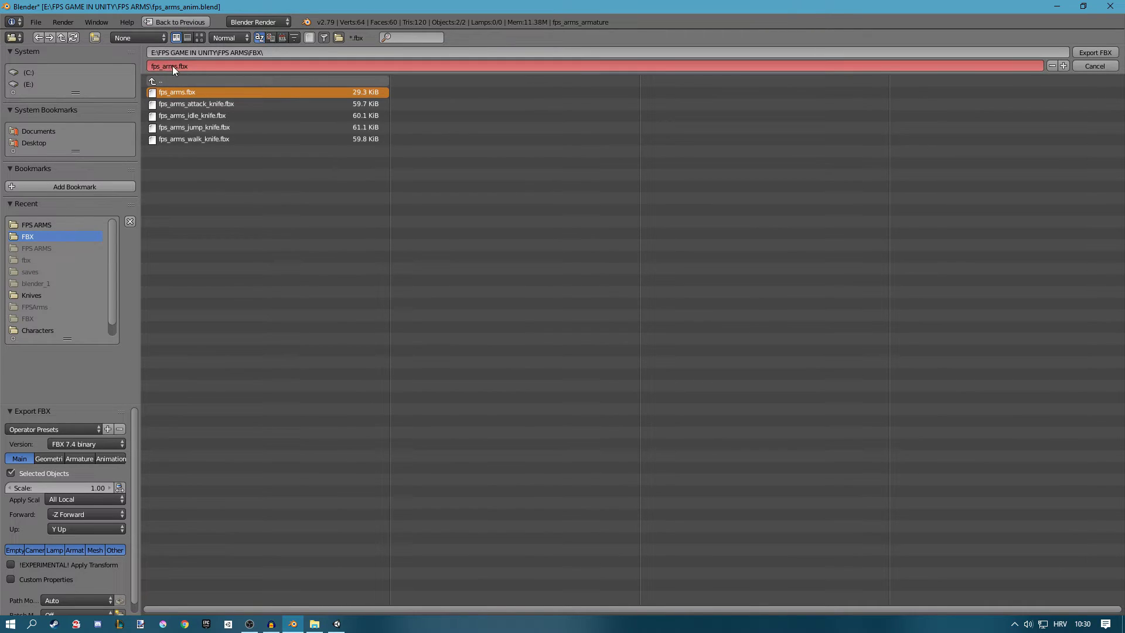
left_click(1090, 52)
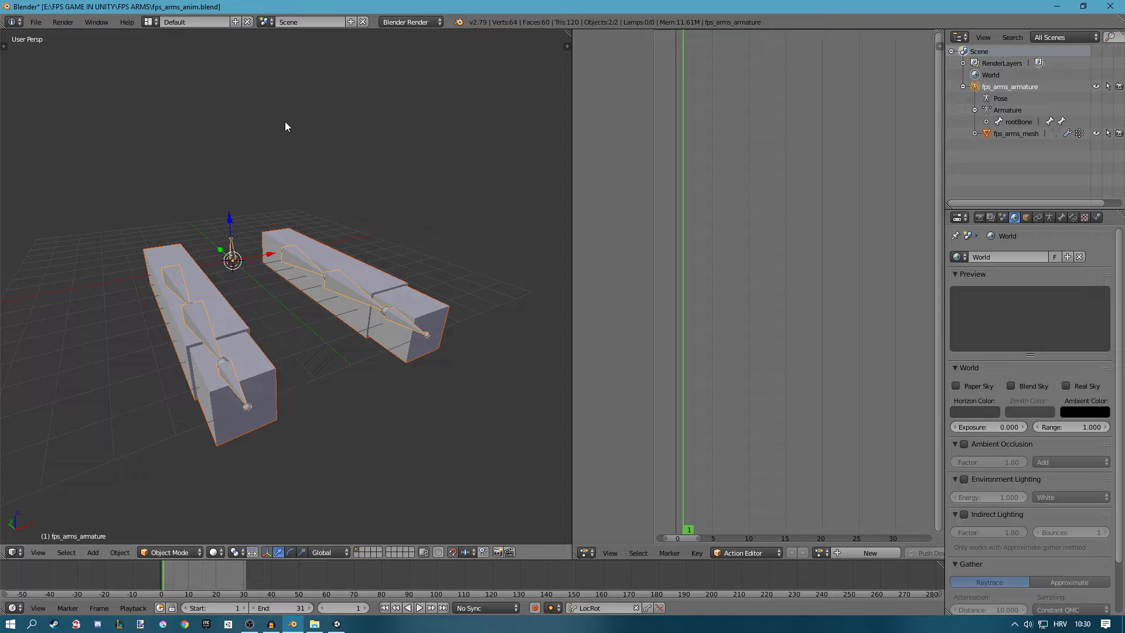
key("ctrl+s")
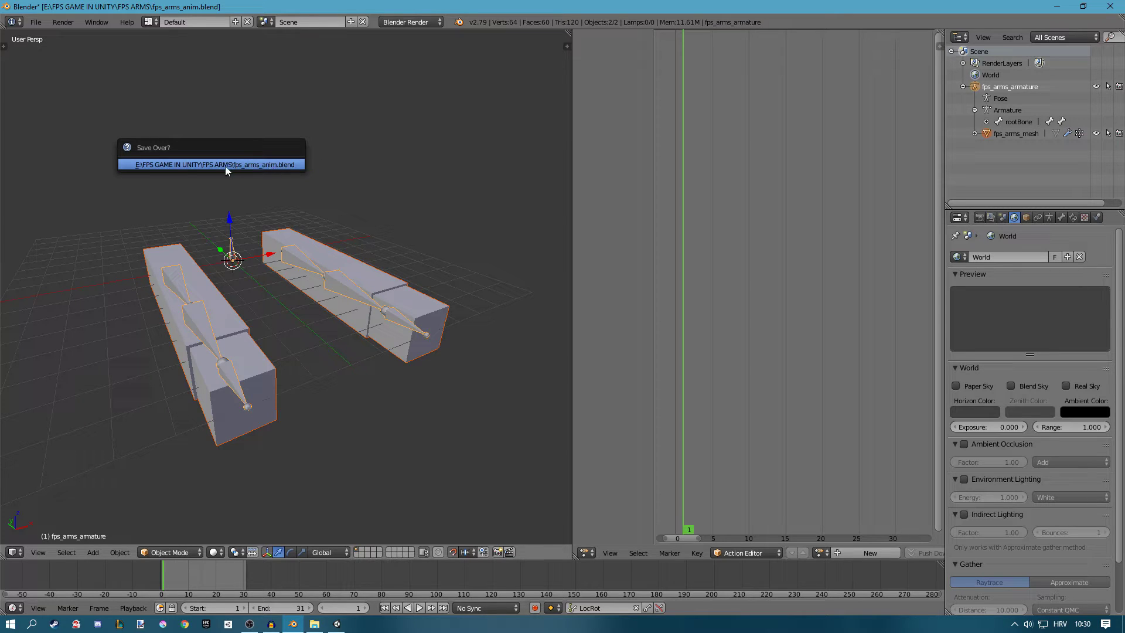
left_click(269, 164)
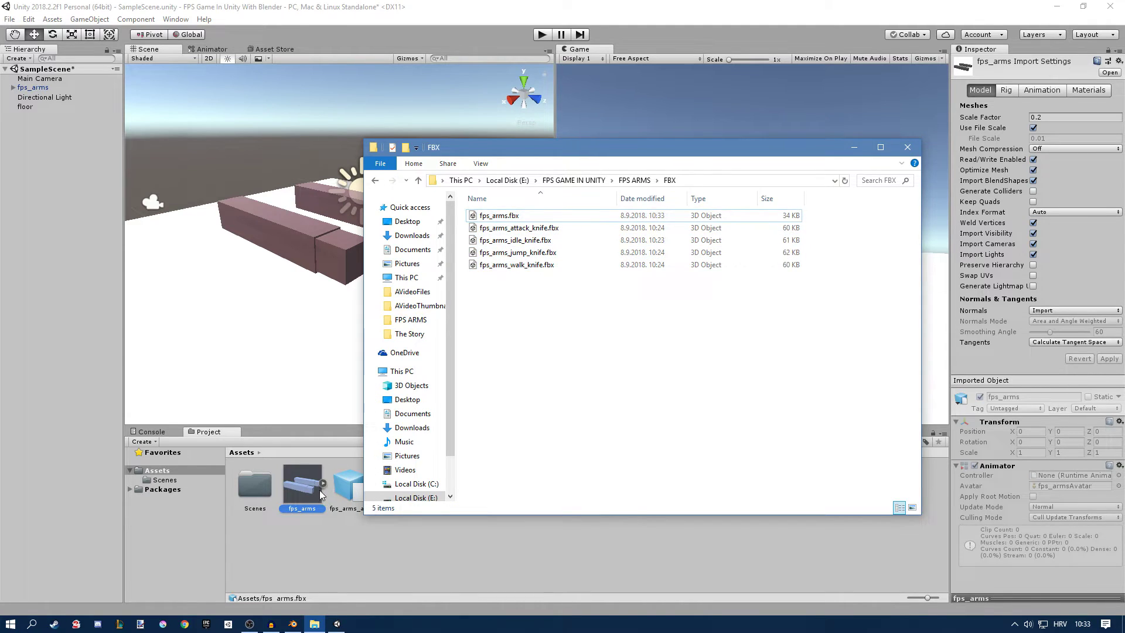
In Unity, delete the old fps_arms model asset and its instance in SampleScene
left_click(298, 495)
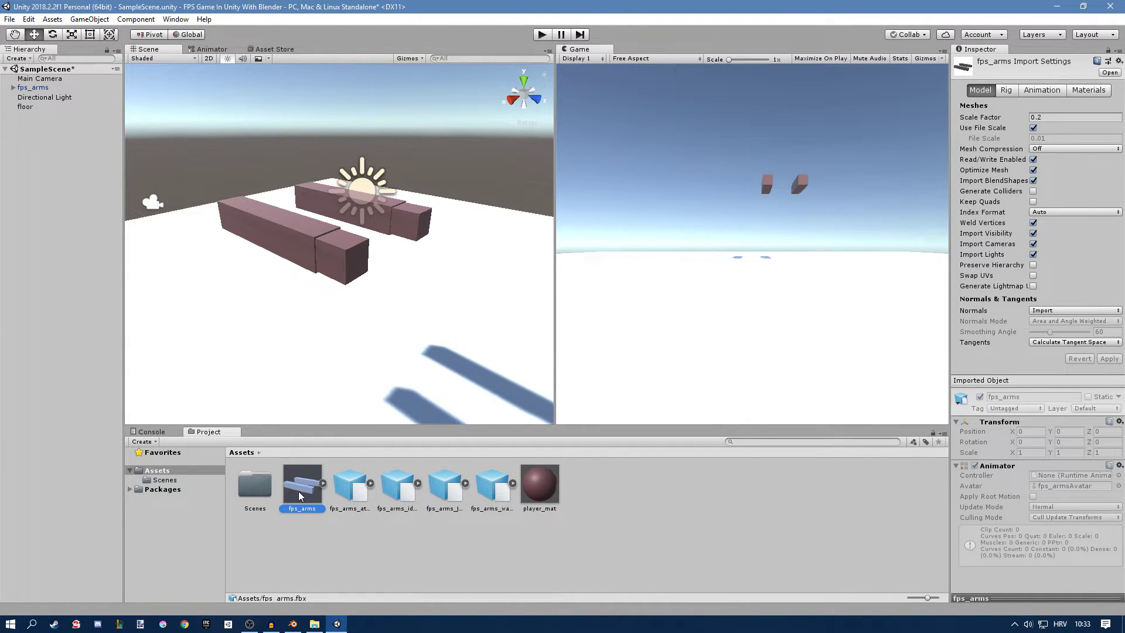
left_click(587, 336)
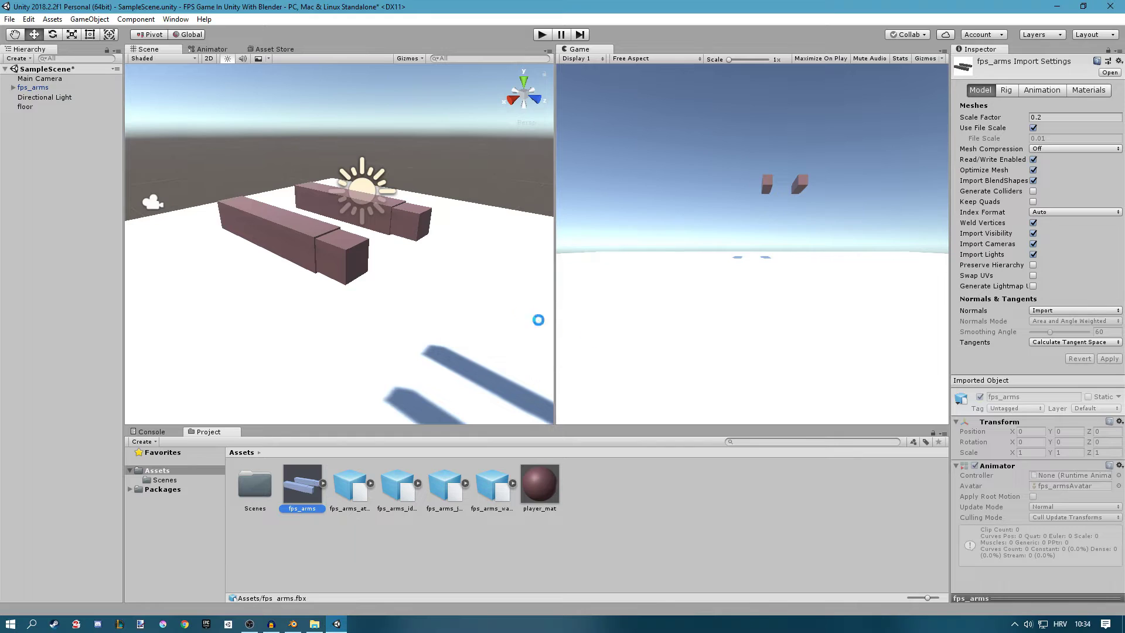
right_click(22, 88)
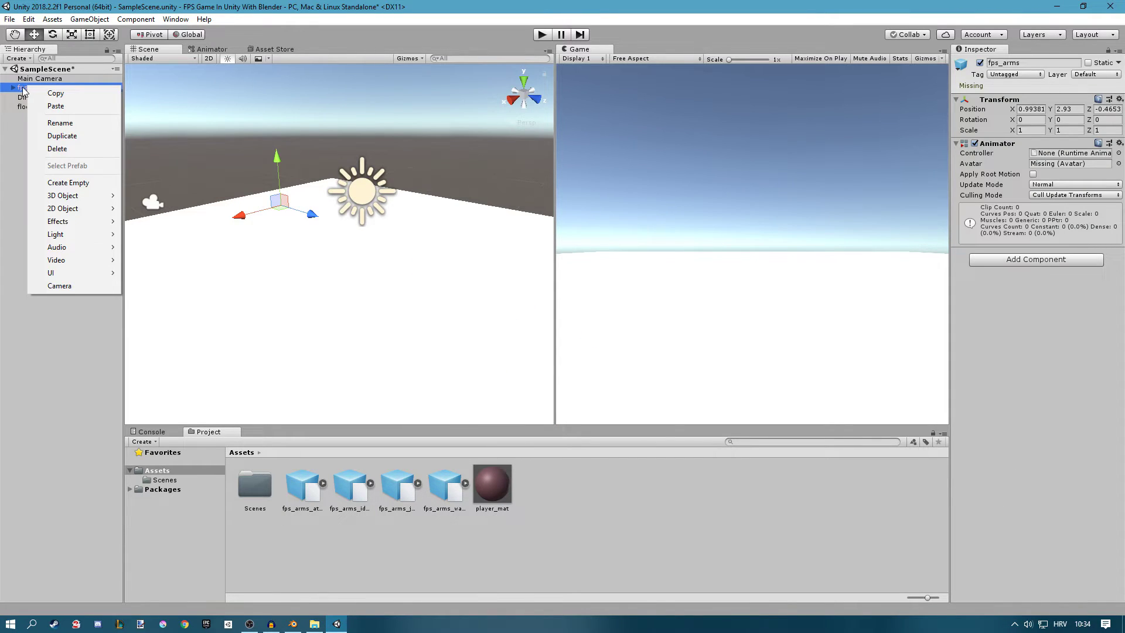
left_click(23, 89)
key("Delete")
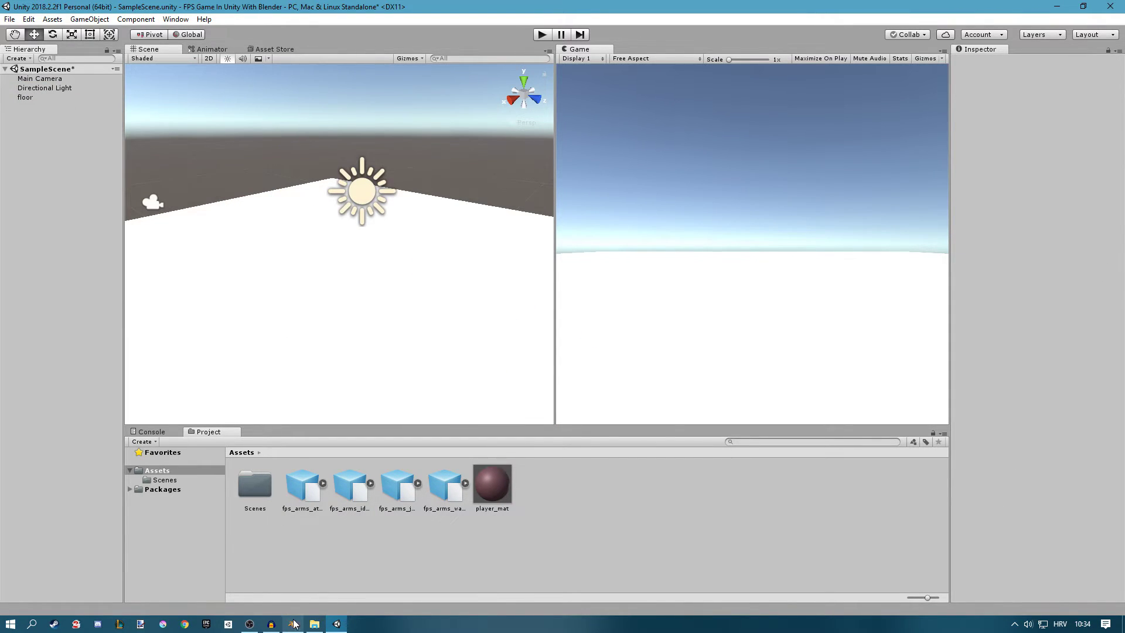
Import the re-exported fps_arms.fbx from the FBX folder into Assets and place the model on the floor in the scene
left_click(314, 624)
left_click_drag(498, 216, 409, 567)
left_click(409, 567)
left_click_drag(331, 421, 321, 267)
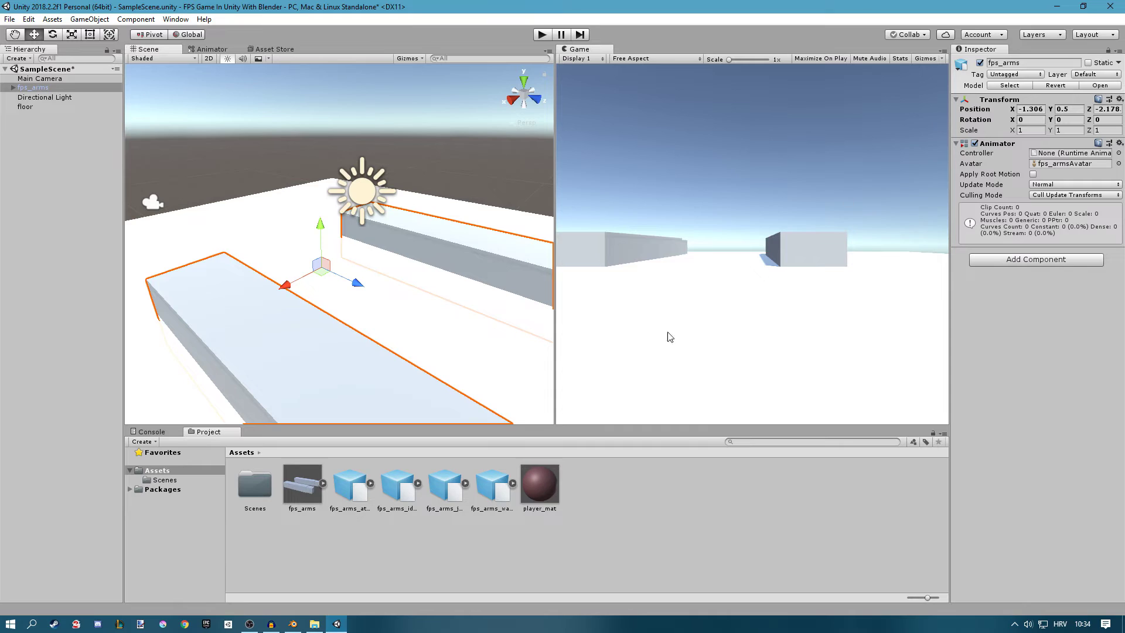
Set the fps_arms model's import scale factor to 0.2 with Use File Scale enabled, and apply the import settings
left_click(302, 484)
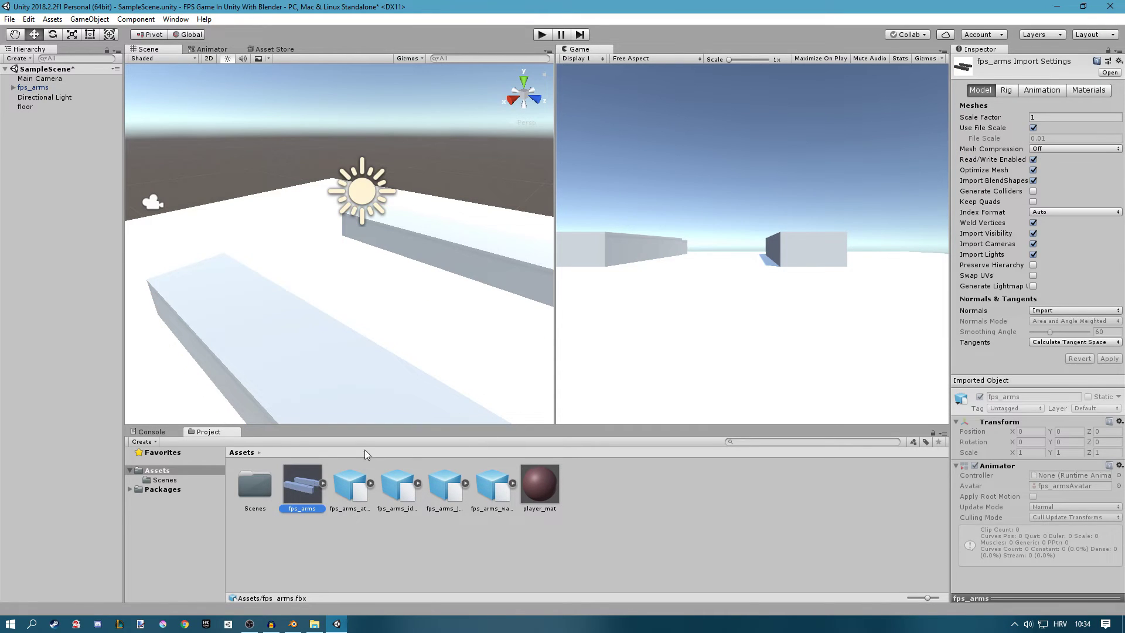
left_click(1058, 128)
left_click(1057, 117)
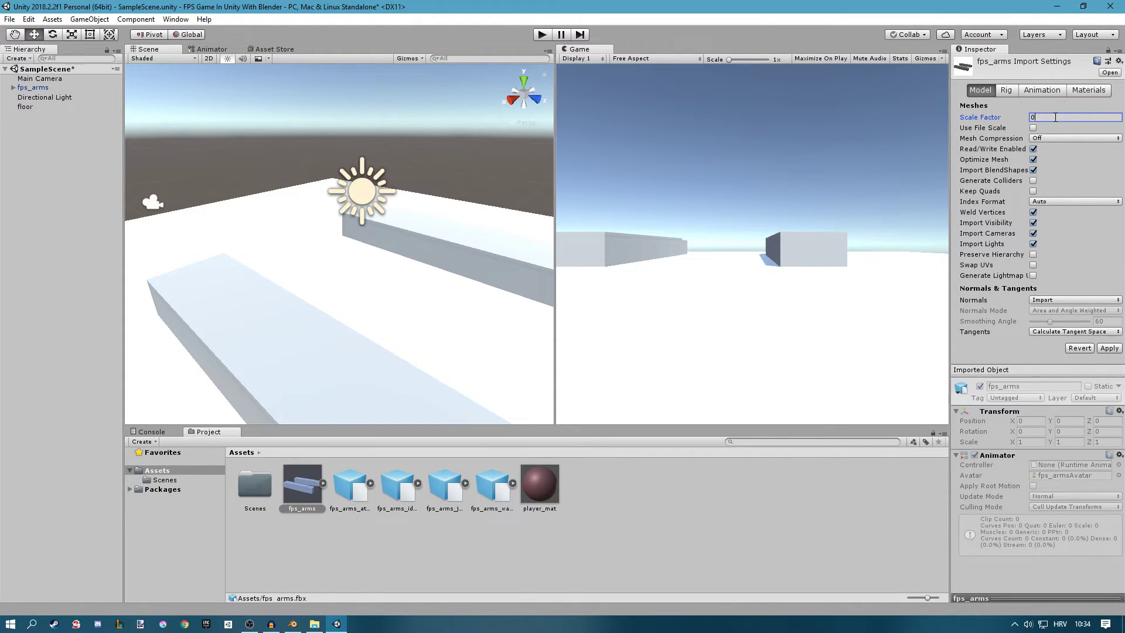
type("0.2")
left_click(1034, 128)
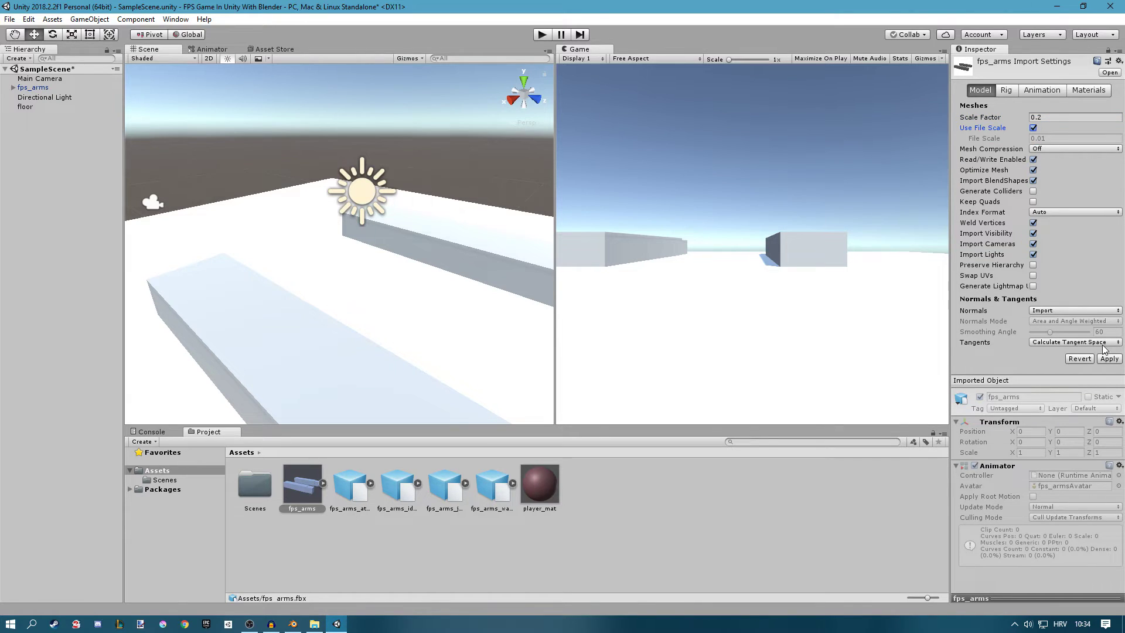
left_click(1109, 359)
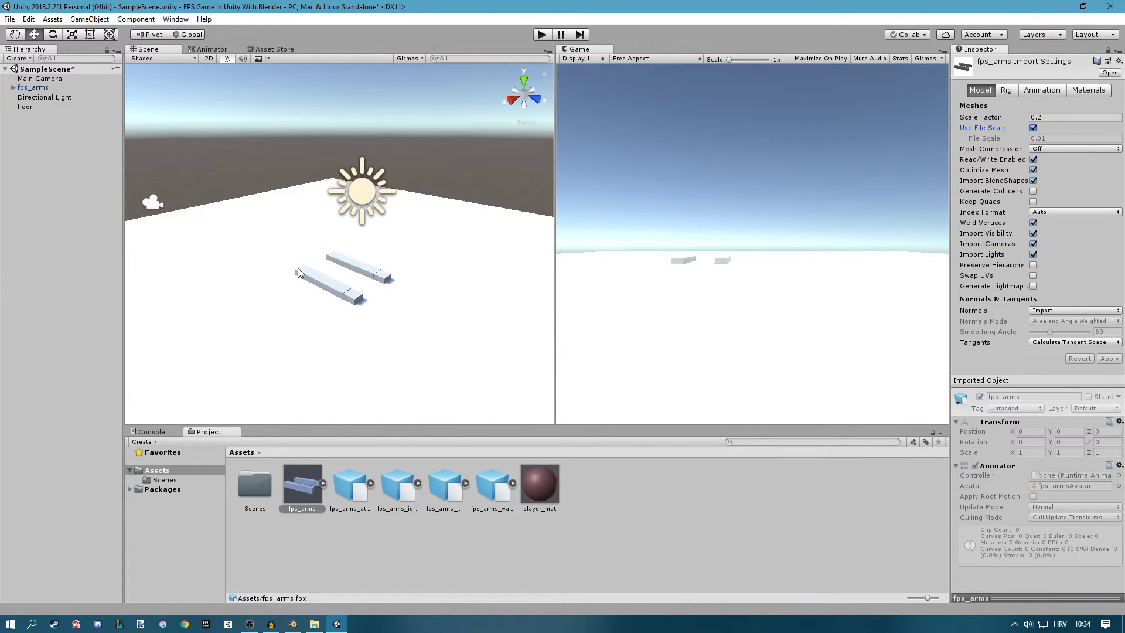
Raise the arms above the floor and apply player_mat to their sleeve section
left_click(297, 269)
left_click_drag(319, 269, 318, 205)
left_click_drag(527, 471, 422, 235)
scroll(377, 171, "up", 5)
Delete the player_mat material from Assets
left_click(525, 471)
key("Delete")
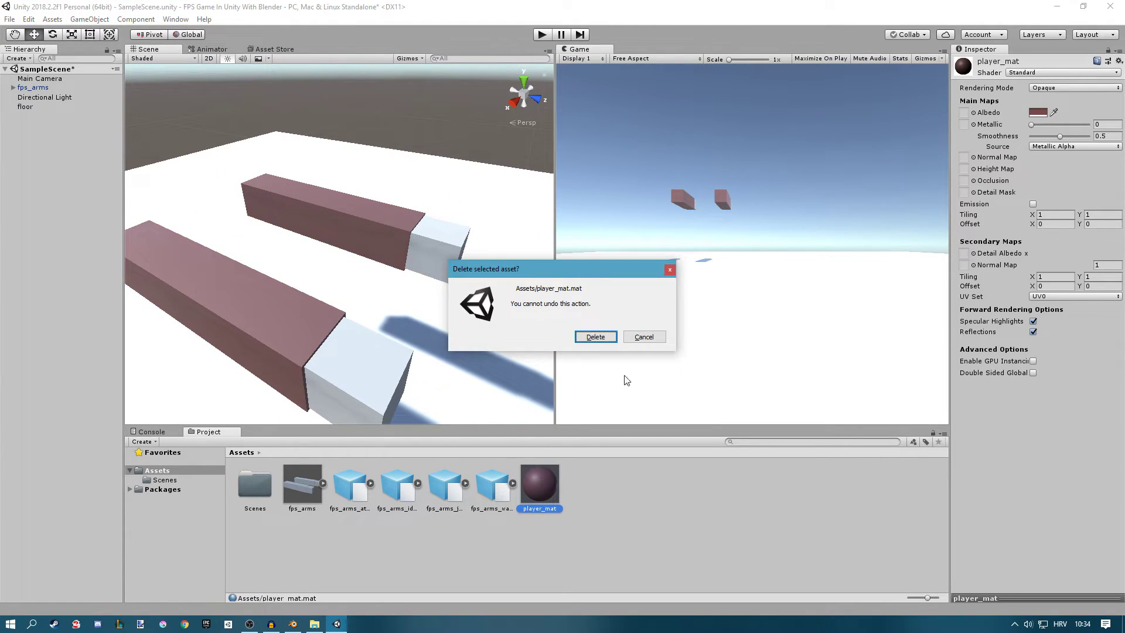
left_click(595, 337)
Create a material named green_cloth_mat in Assets and apply it to the arms' sleeve section
right_click(570, 493)
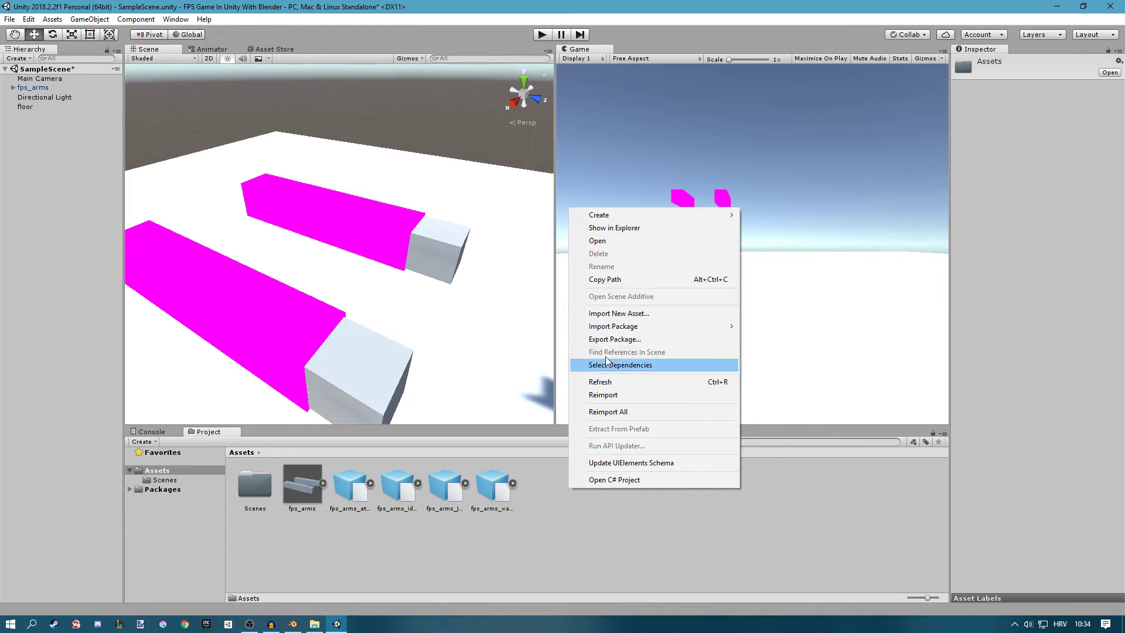
mouse_move(653, 218)
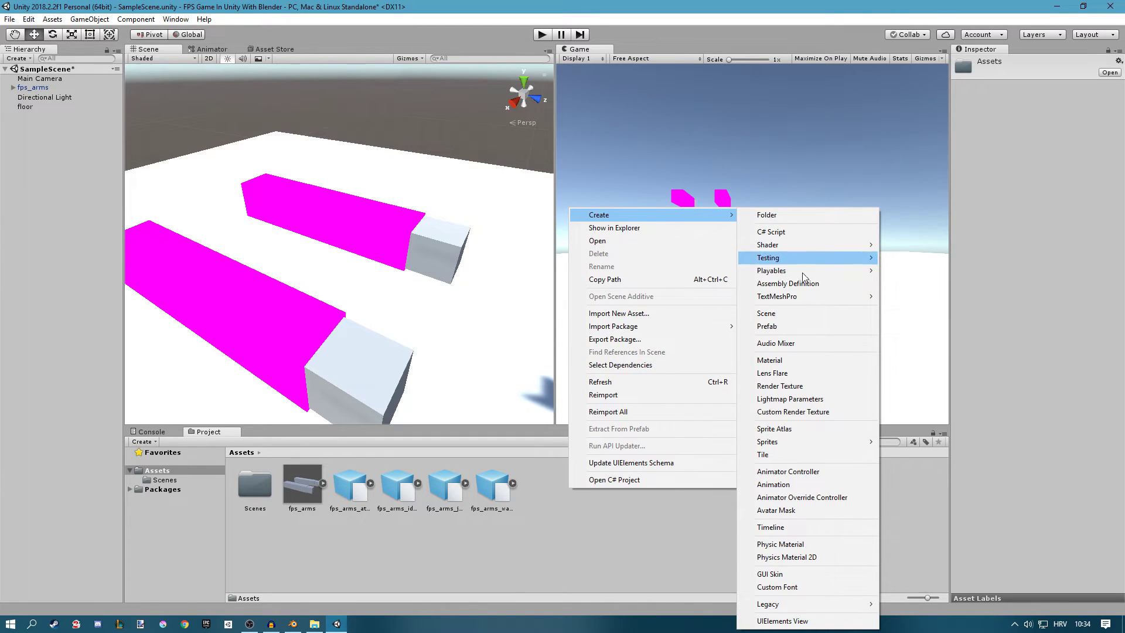
left_click(797, 359)
type("gre")
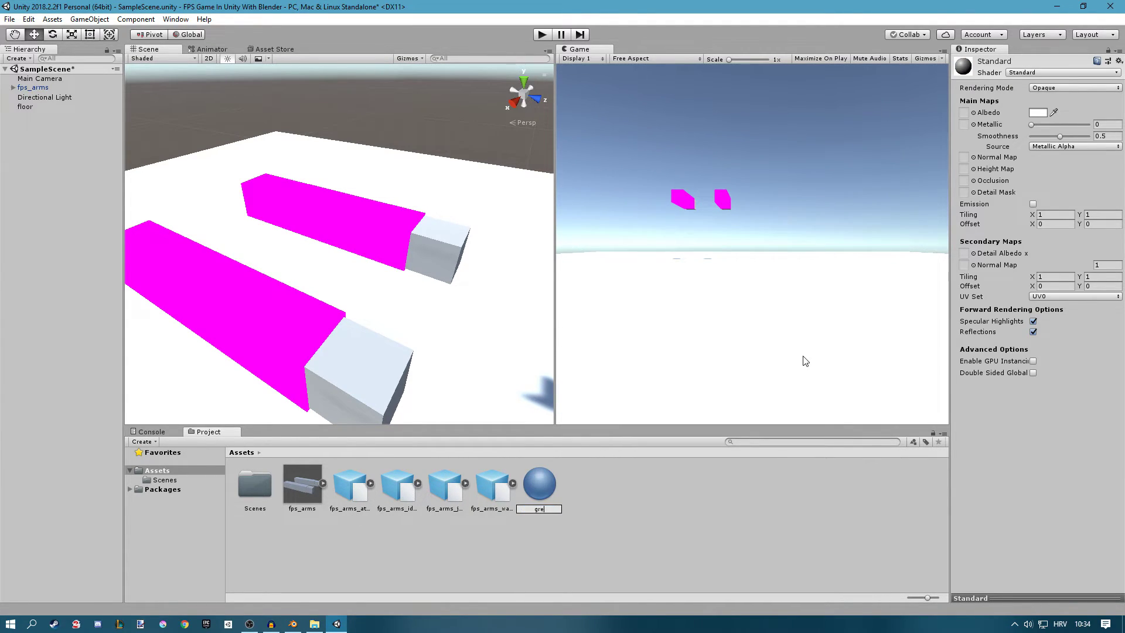
type("en_cloth_mat")
key("Return")
left_click_drag(540, 486, 271, 339)
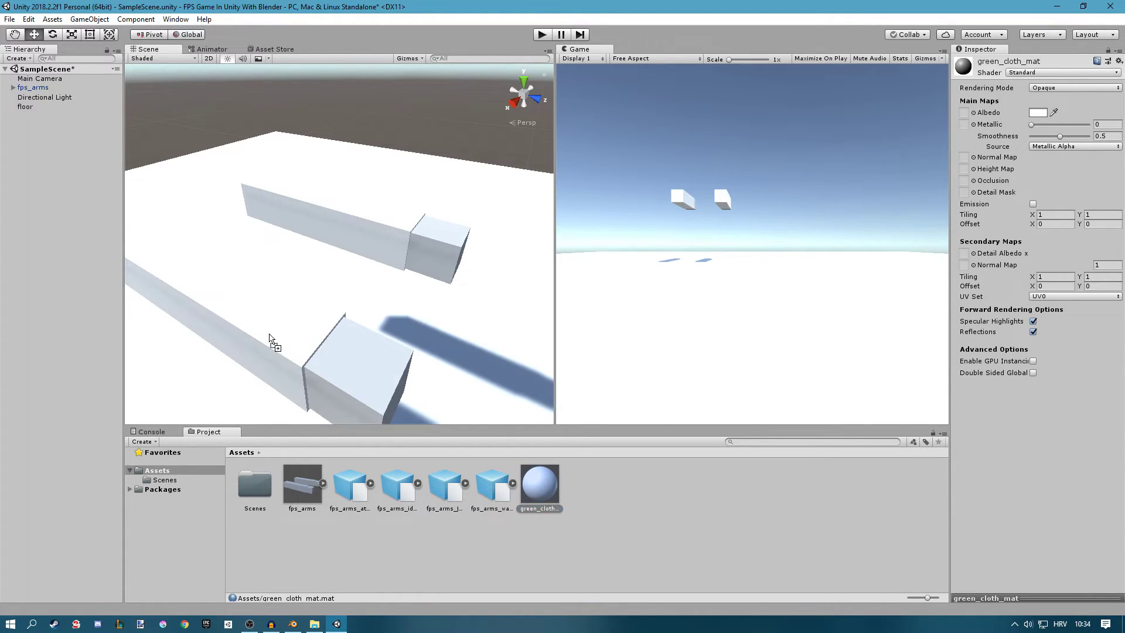
Set green_cloth_mat's smoothness to 0 and its albedo colour to dark green, hex 2D500D
left_click_drag(1059, 136, 990, 134)
left_click(1037, 113)
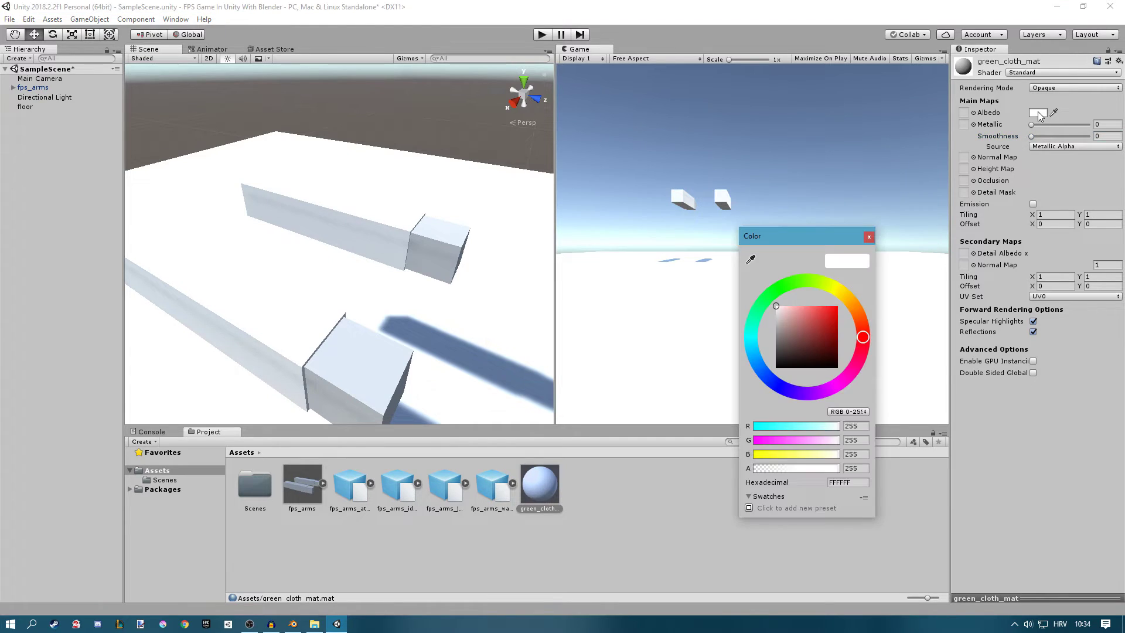
left_click(769, 297)
left_click(813, 331)
left_click_drag(813, 331, 829, 350)
left_click_drag(767, 297, 807, 291)
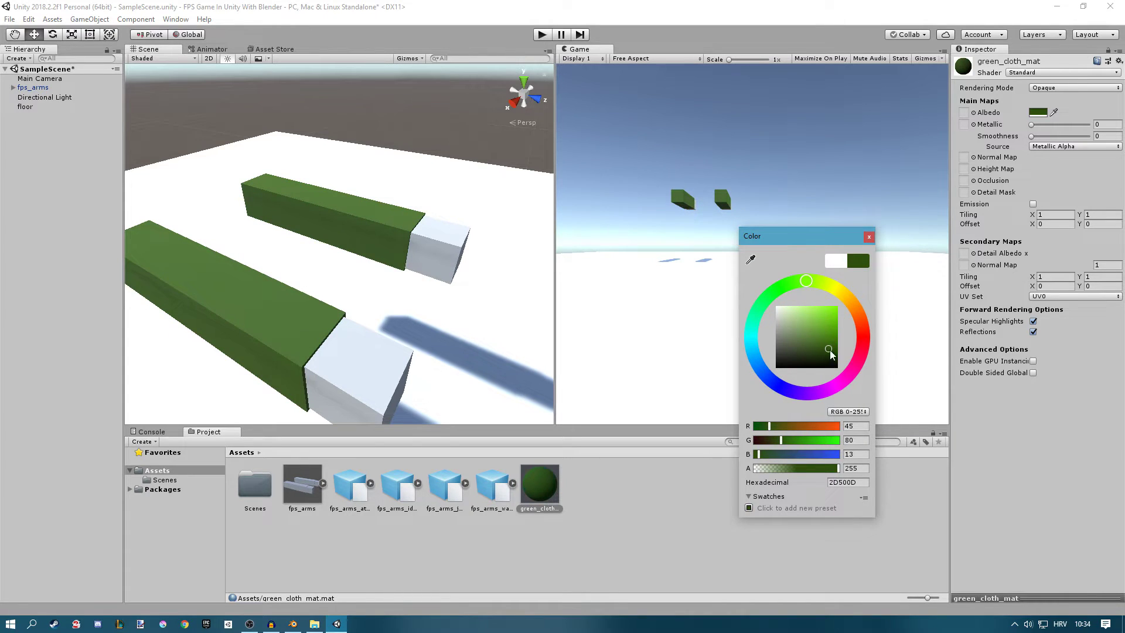
left_click(869, 236)
Create a second material named skin_mat in Assets
left_click(526, 537)
right_click(595, 492)
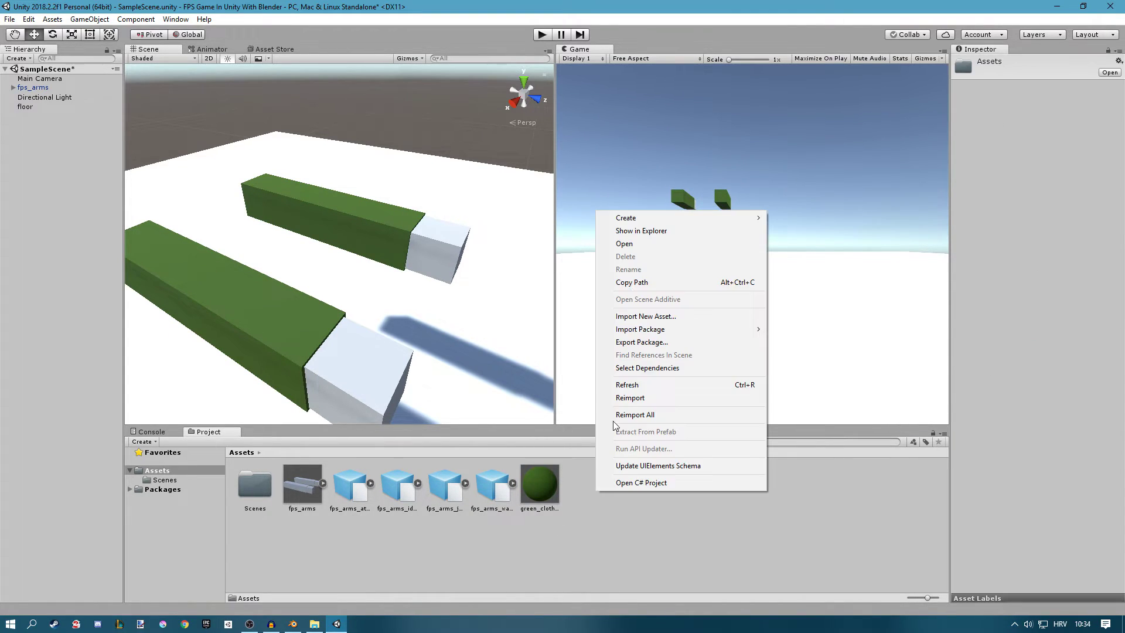
mouse_move(674, 217)
left_click(802, 365)
type("skin_mat")
key("Return")
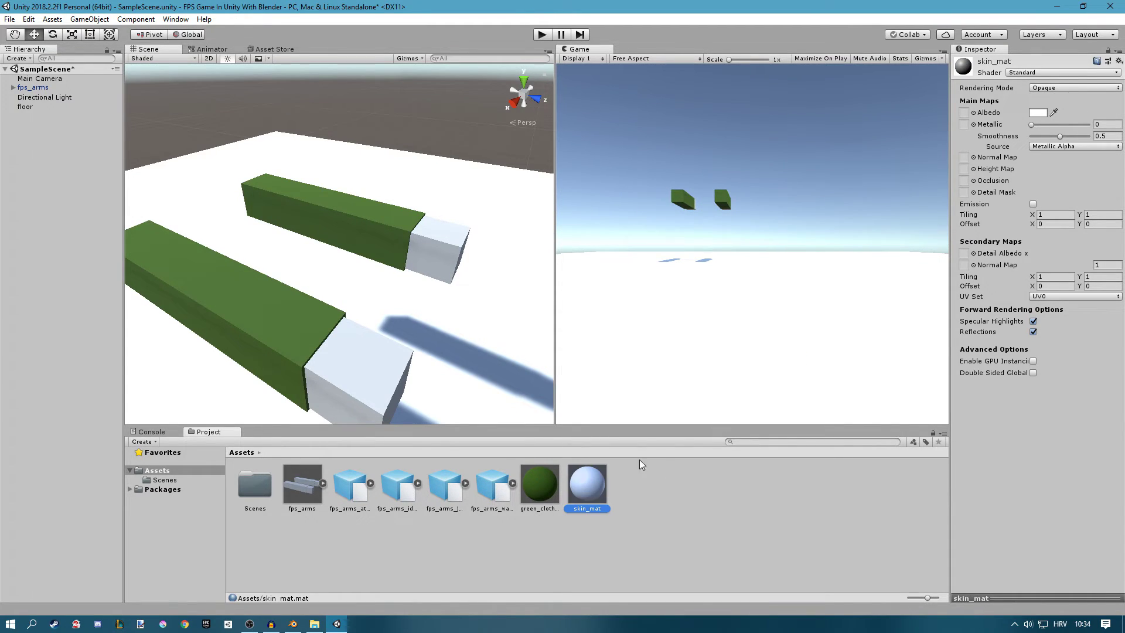
Apply skin_mat to the hand section of the arms and set its smoothness to 0
left_click_drag(587, 481, 366, 378)
left_click_drag(1059, 136, 1025, 138)
Set skin_mat's albedo colour to a pale beige skin tone
left_click(1037, 112)
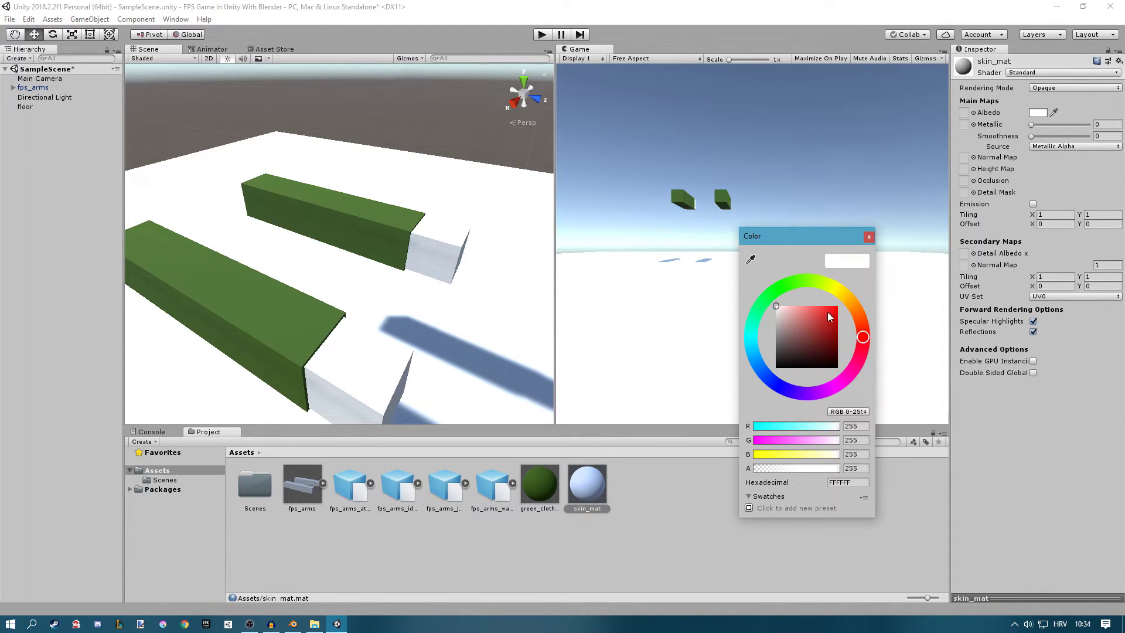
left_click(833, 283)
left_click(807, 326)
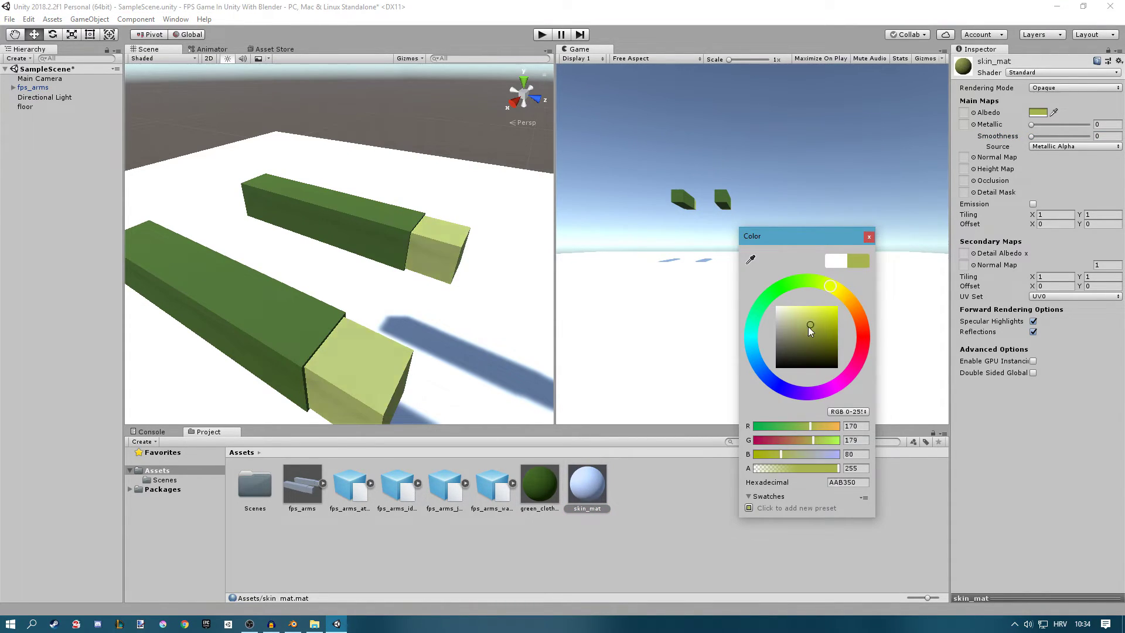
left_click(845, 296)
mouse_move(817, 331)
left_mouse_down()
mouse_move(814, 315)
mouse_move(785, 317)
left_mouse_up()
left_click(357, 111)
left_click_drag(357, 111, 321, 170, "alt")
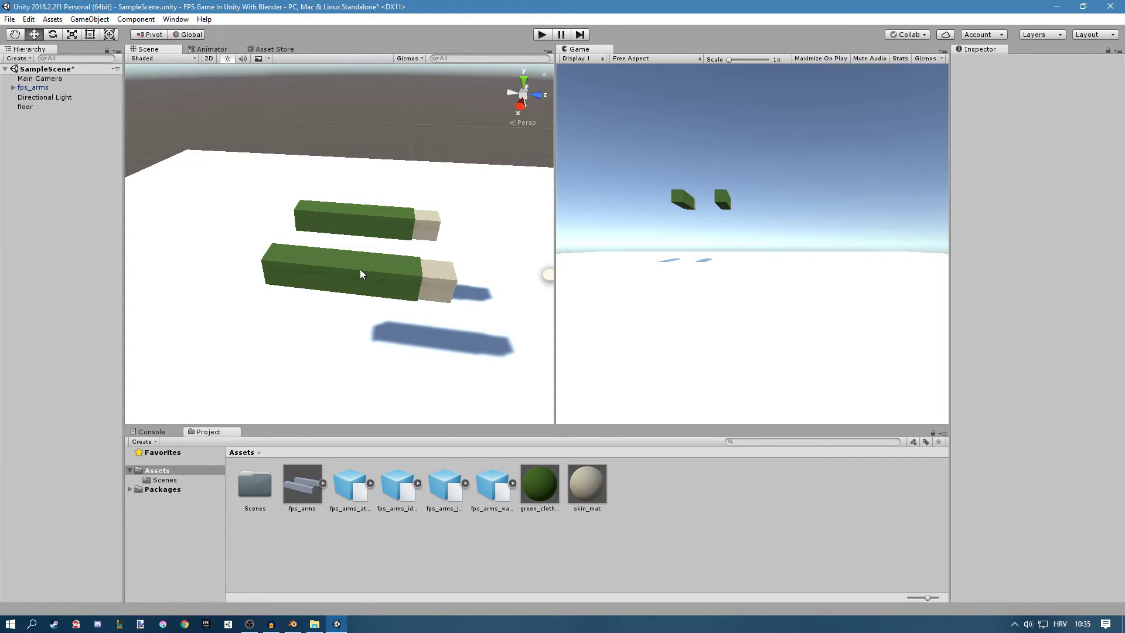
Set the fps_arms model's rig to the Humanoid animation type with its avatar created from this model, and apply it
left_click(349, 481)
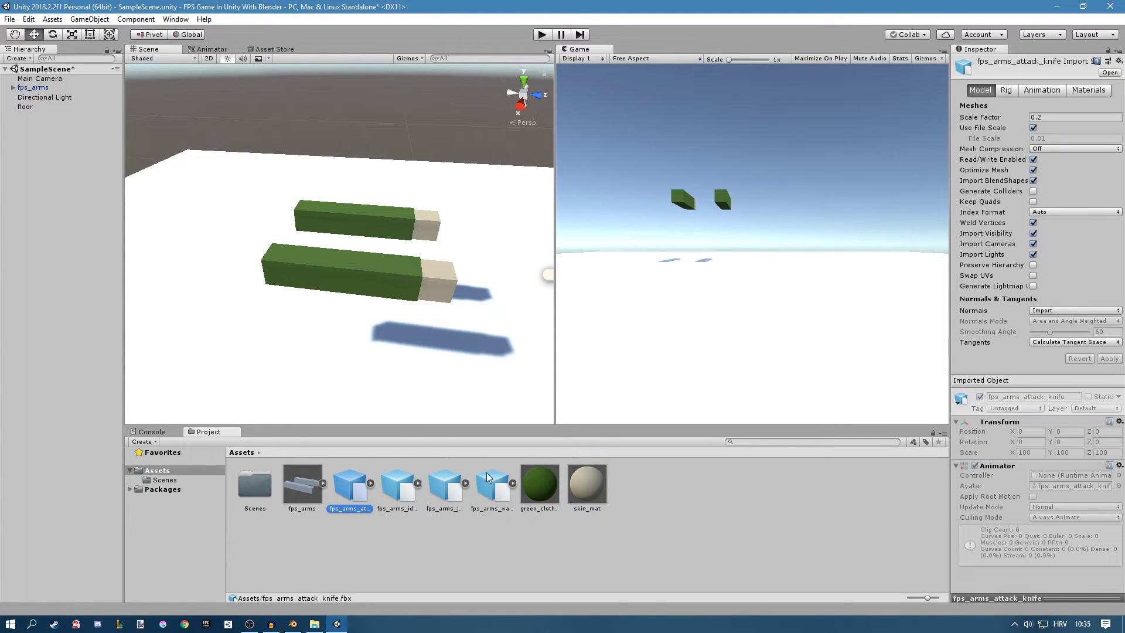
left_click(301, 486)
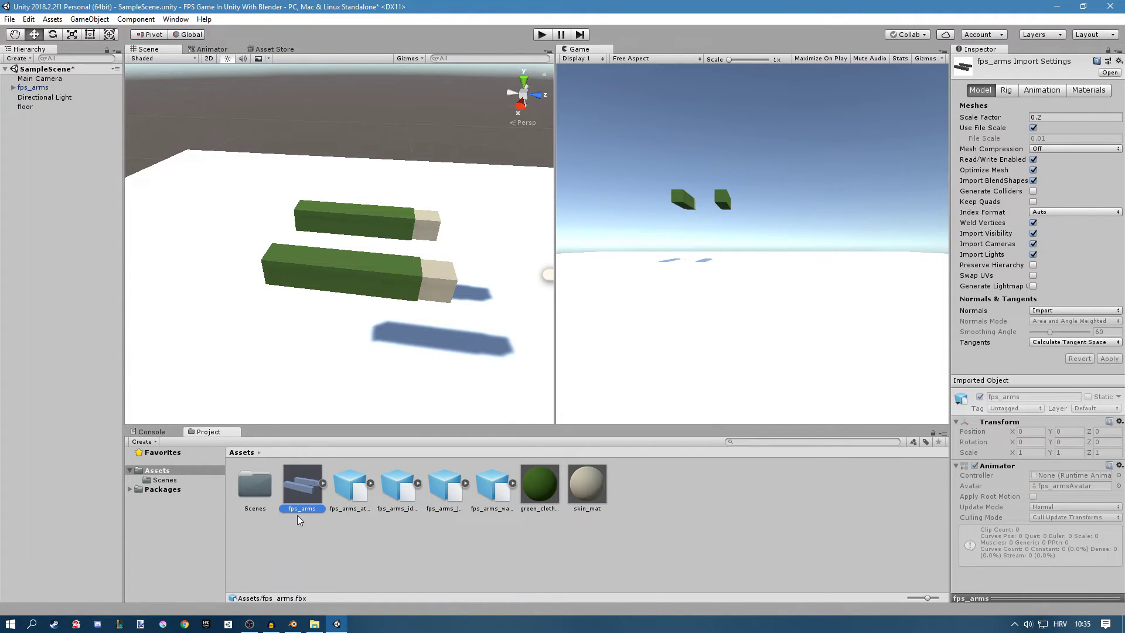
left_click(1014, 93)
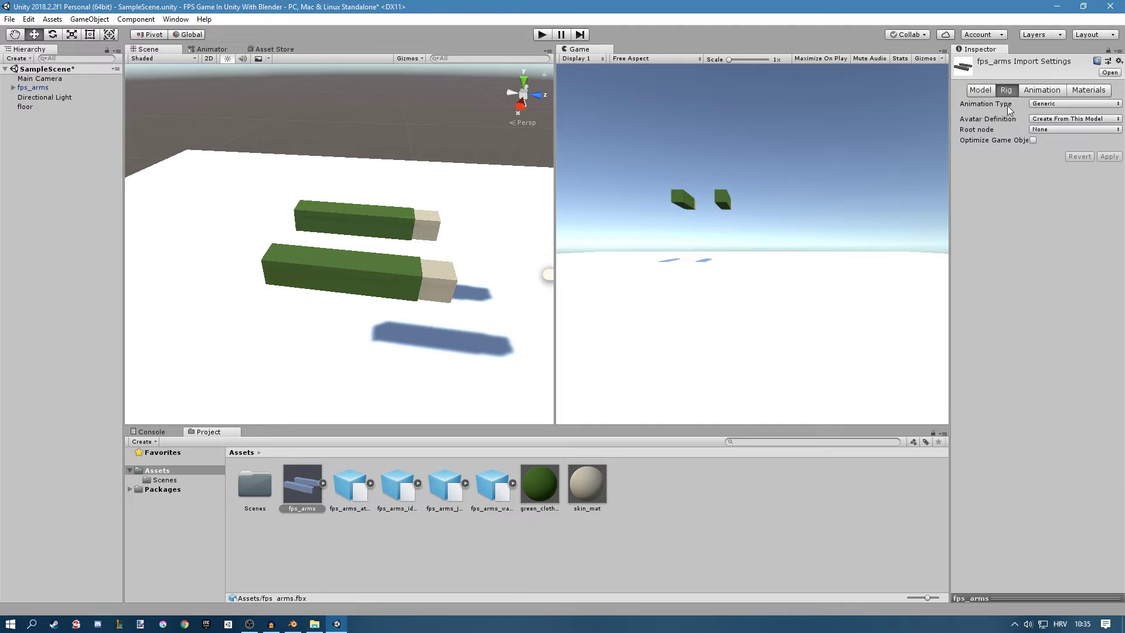
left_click(1060, 103)
left_click(1057, 156)
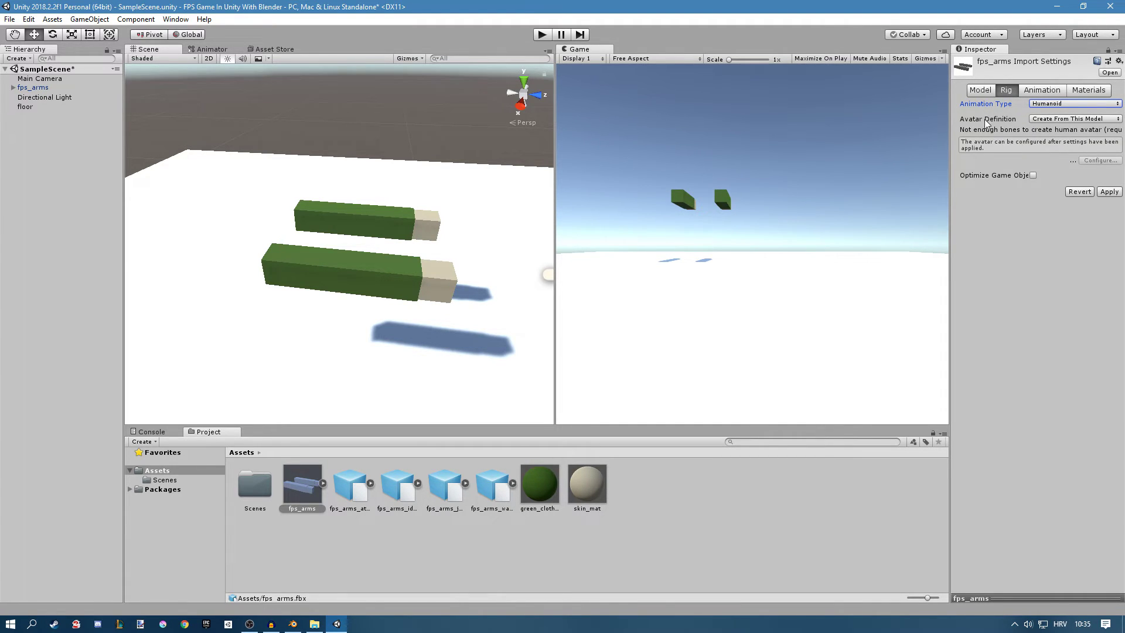
left_click(1041, 119)
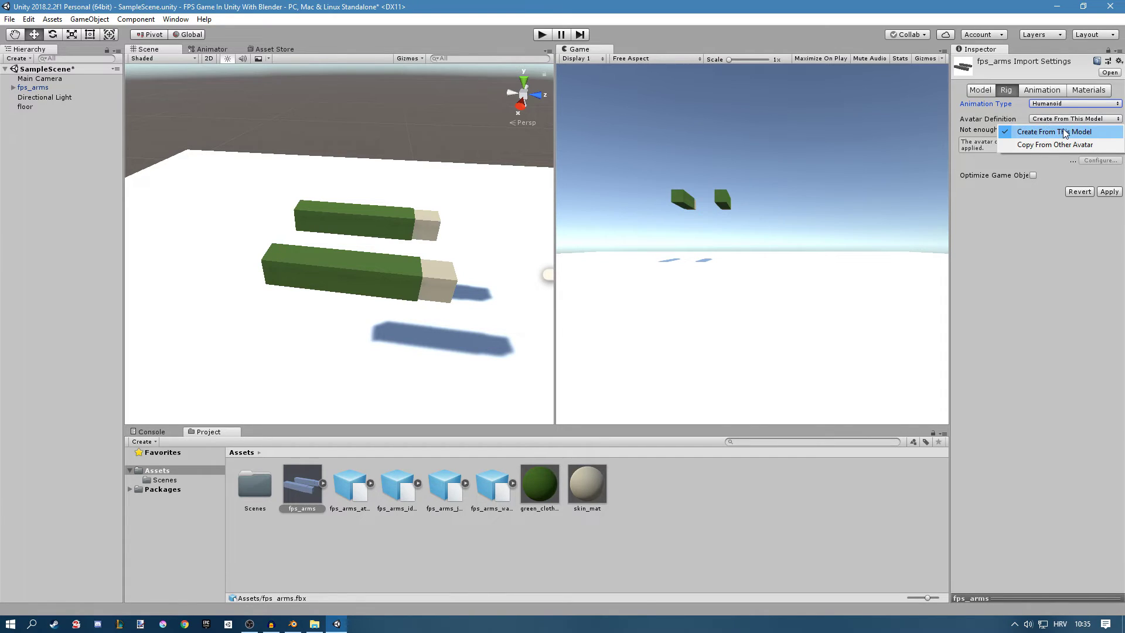
left_click(1055, 129)
left_click(1108, 193)
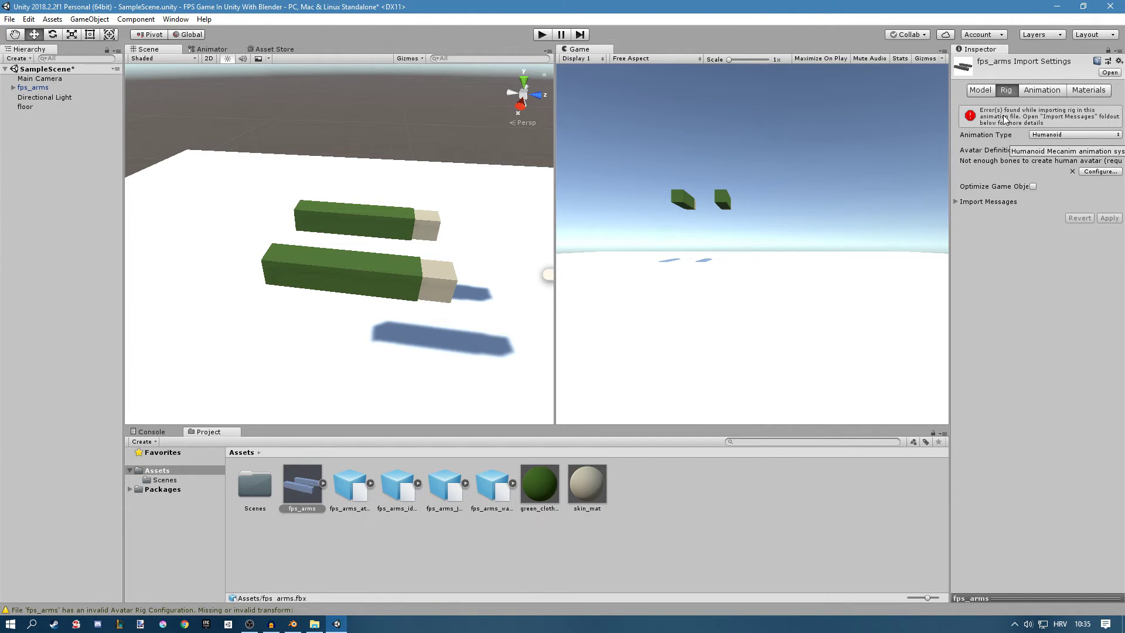
Set the rigs of the four knife animation files to Humanoid with the avatar definition Copy From Other Avatar, and apply
left_click(354, 545)
left_click(343, 489)
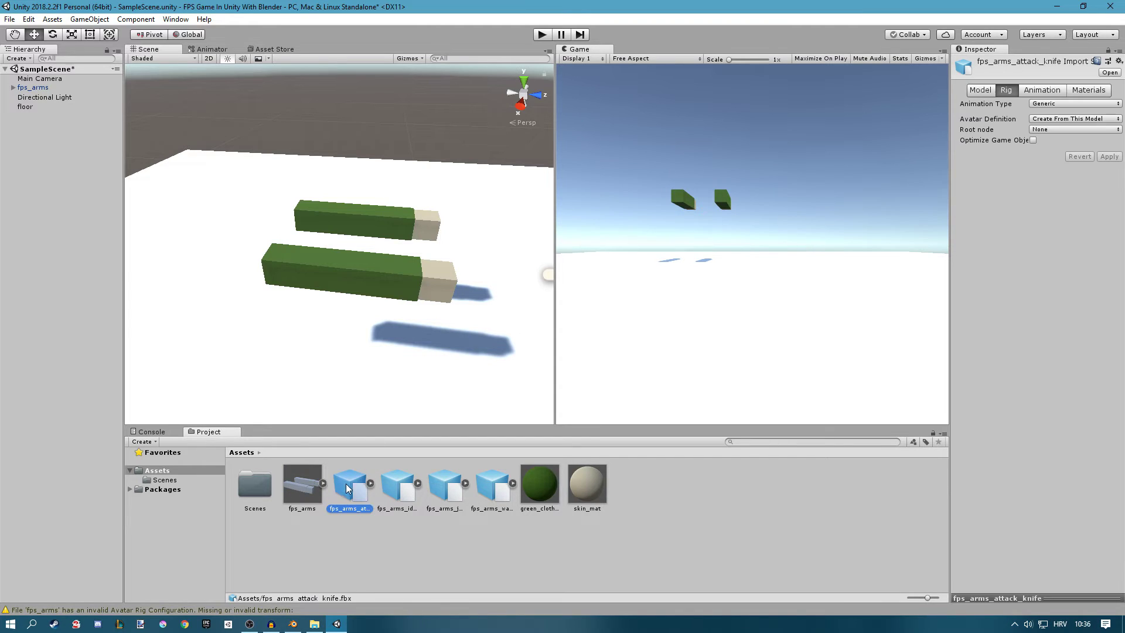
left_click(496, 494, "shift")
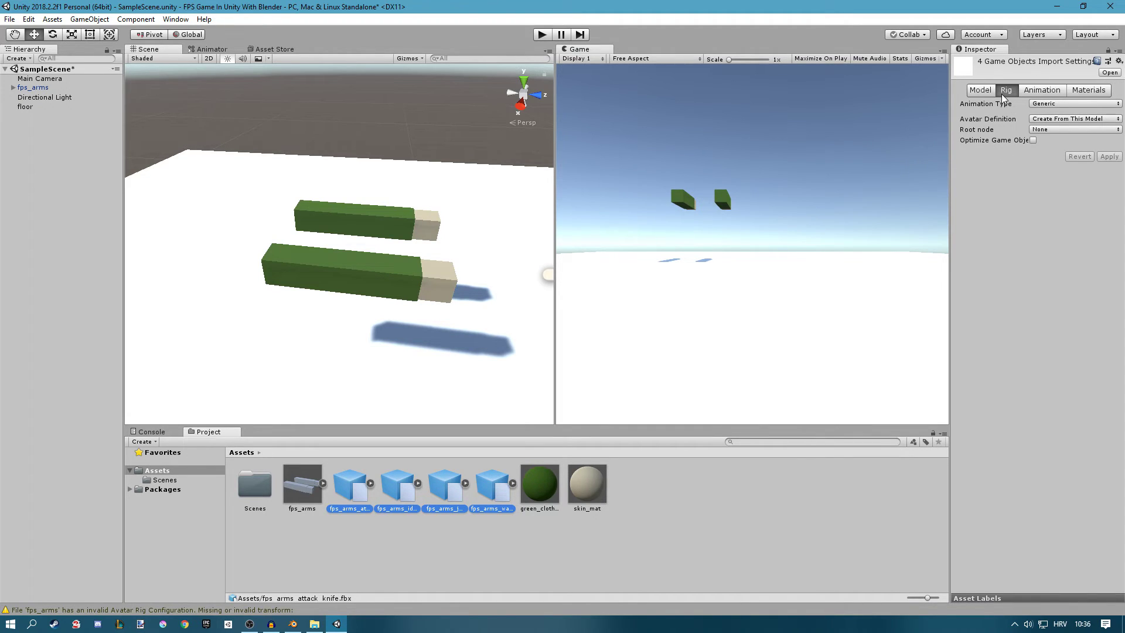
left_click(1046, 105)
left_click(1065, 155)
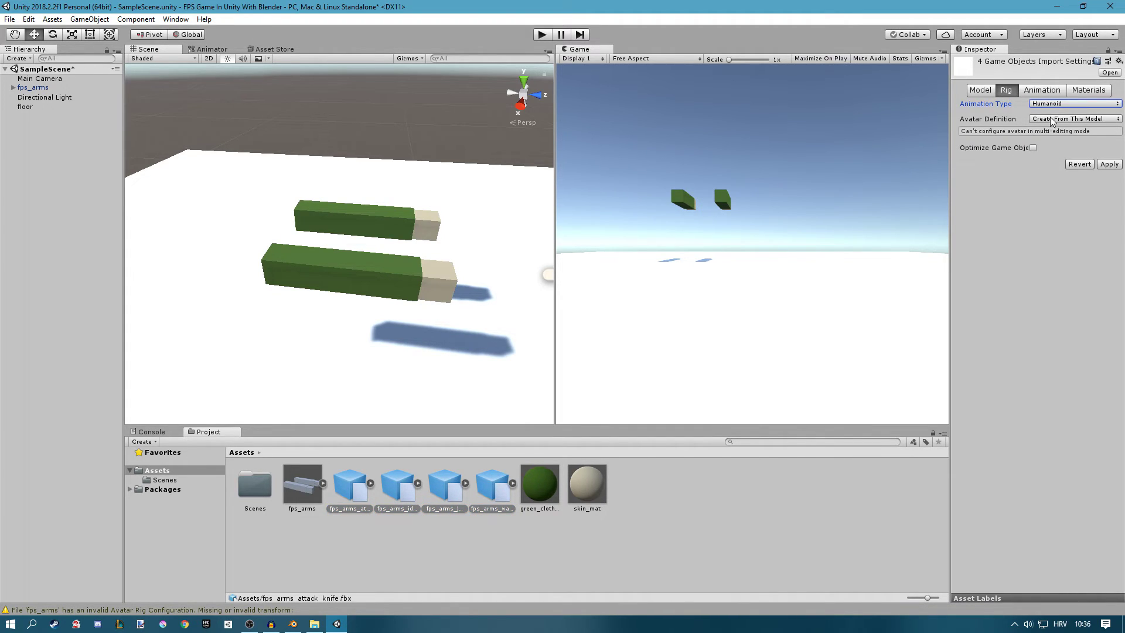
left_click(1053, 119)
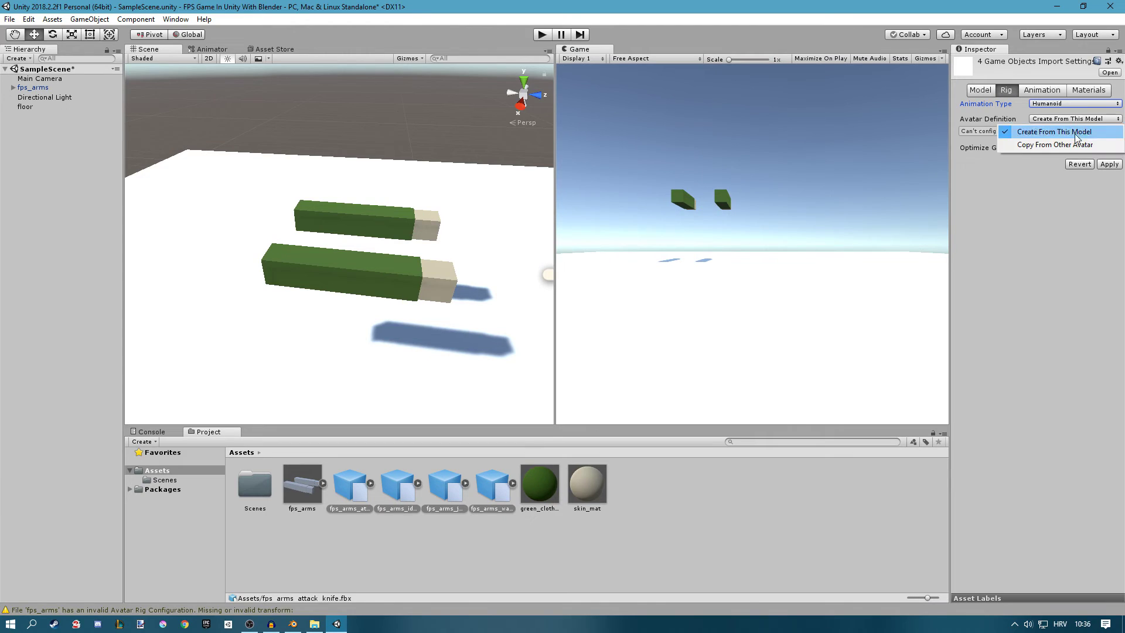
left_click(1052, 146)
left_click(1111, 189)
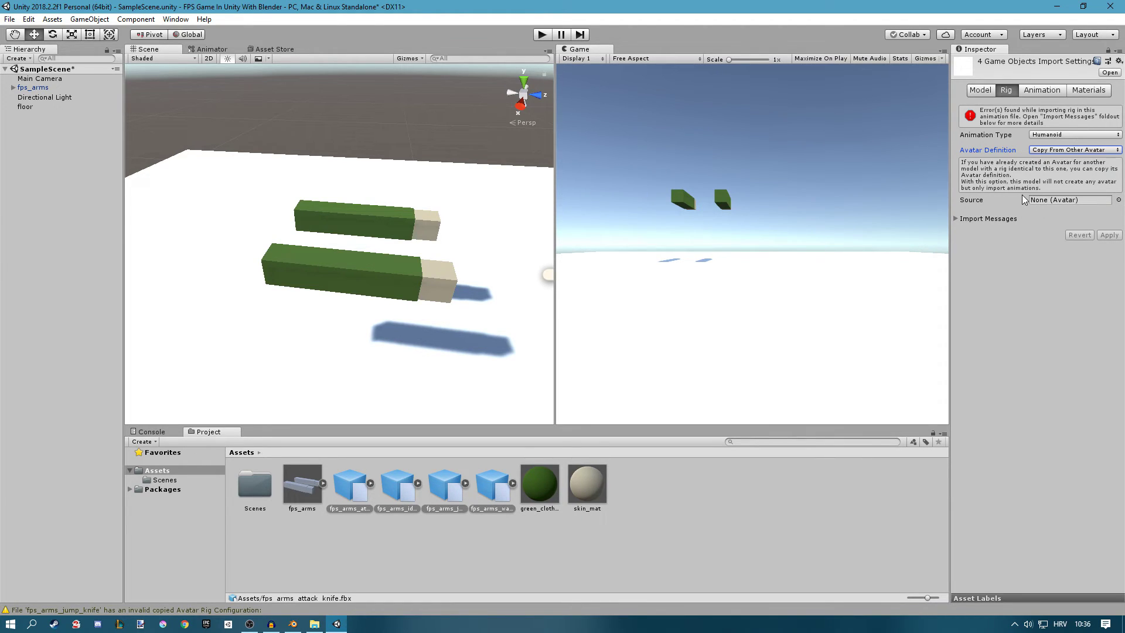
Assign fps_armsAvatar as the avatar source of the four animation files, switch their animation type to Generic, and apply
left_click(323, 482)
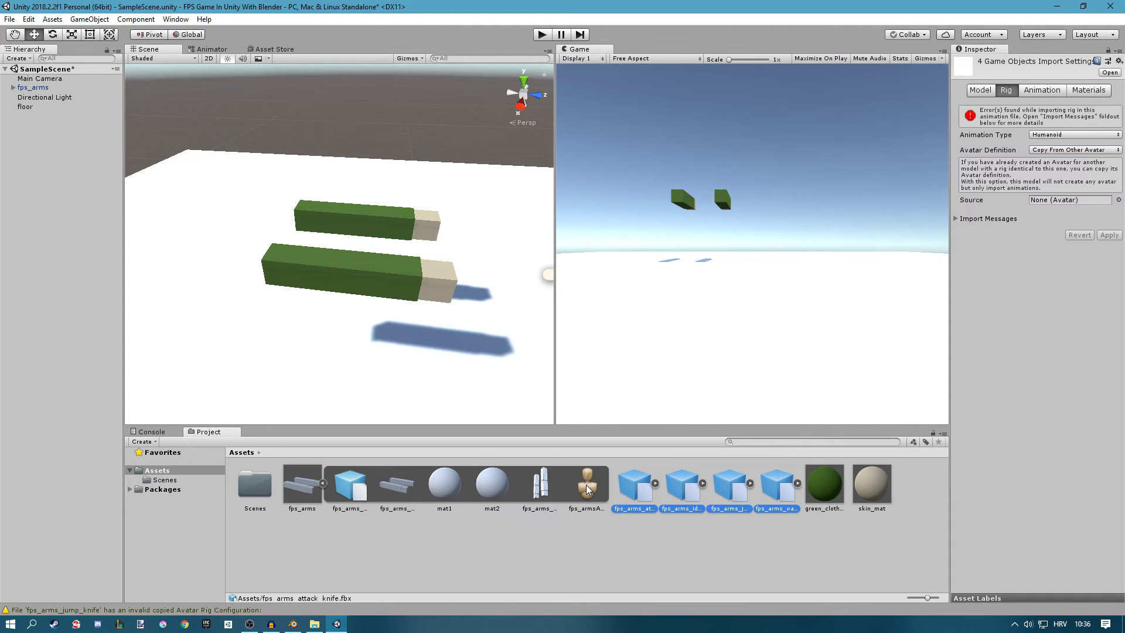
left_click_drag(588, 479, 1059, 201)
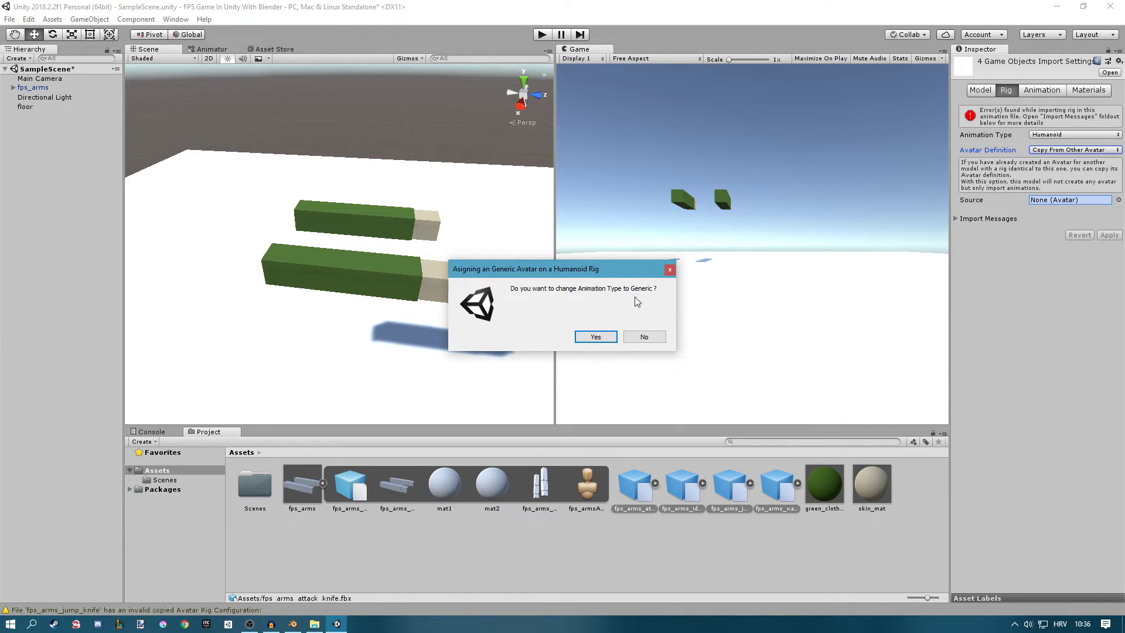
left_click(596, 337)
left_click(1110, 232)
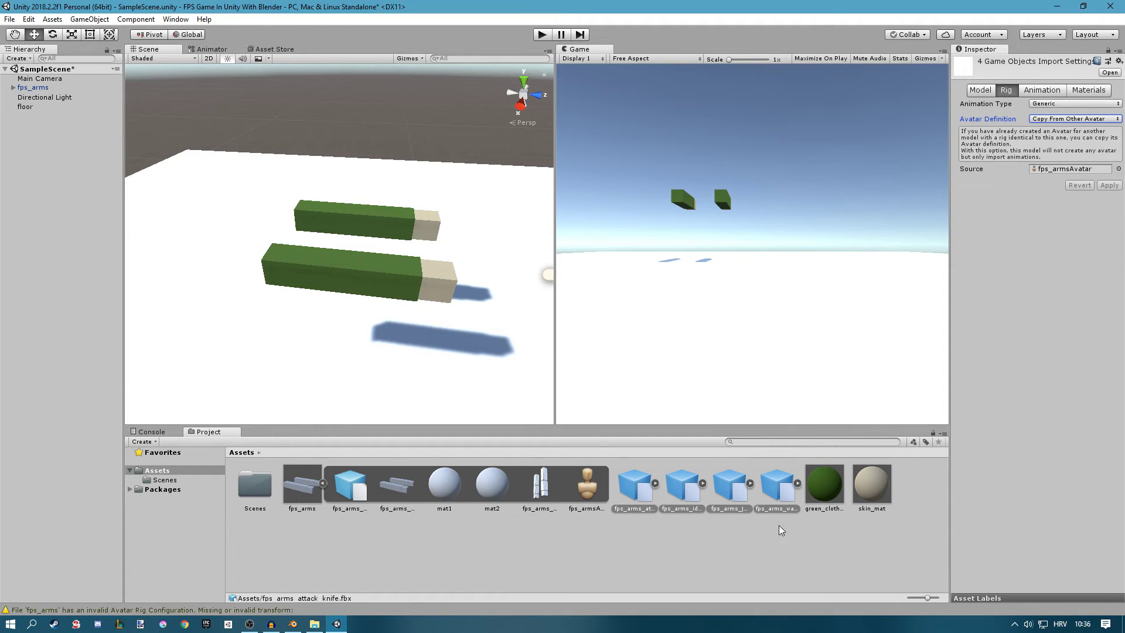
left_click(323, 483)
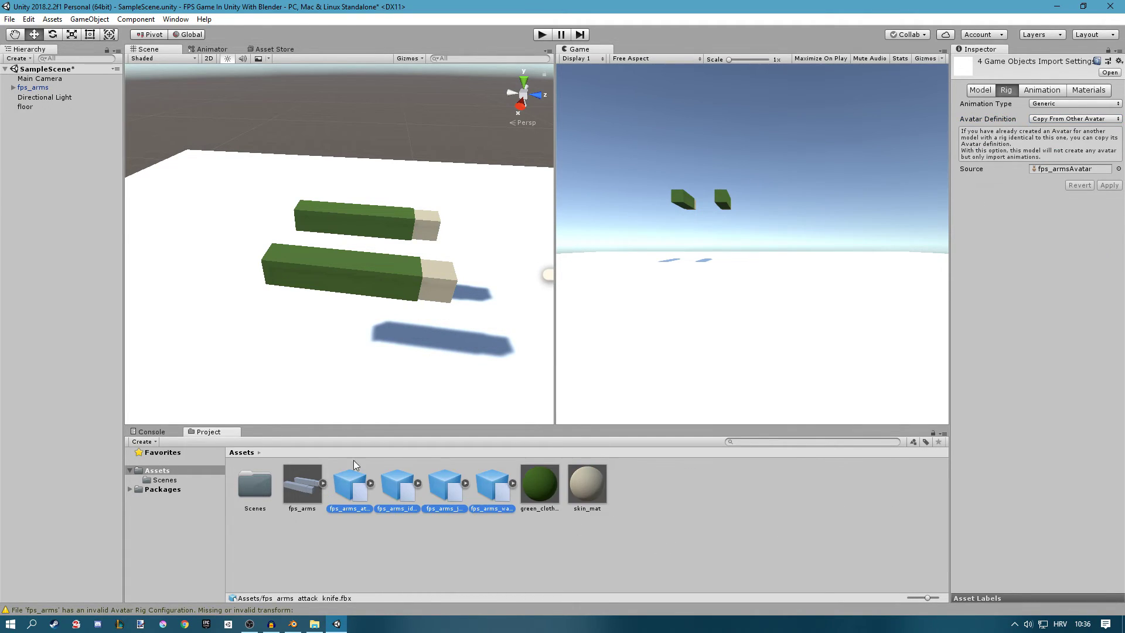
Preview the idle, jump and attack knife animation clips using the fps_arms model
left_click(1041, 89)
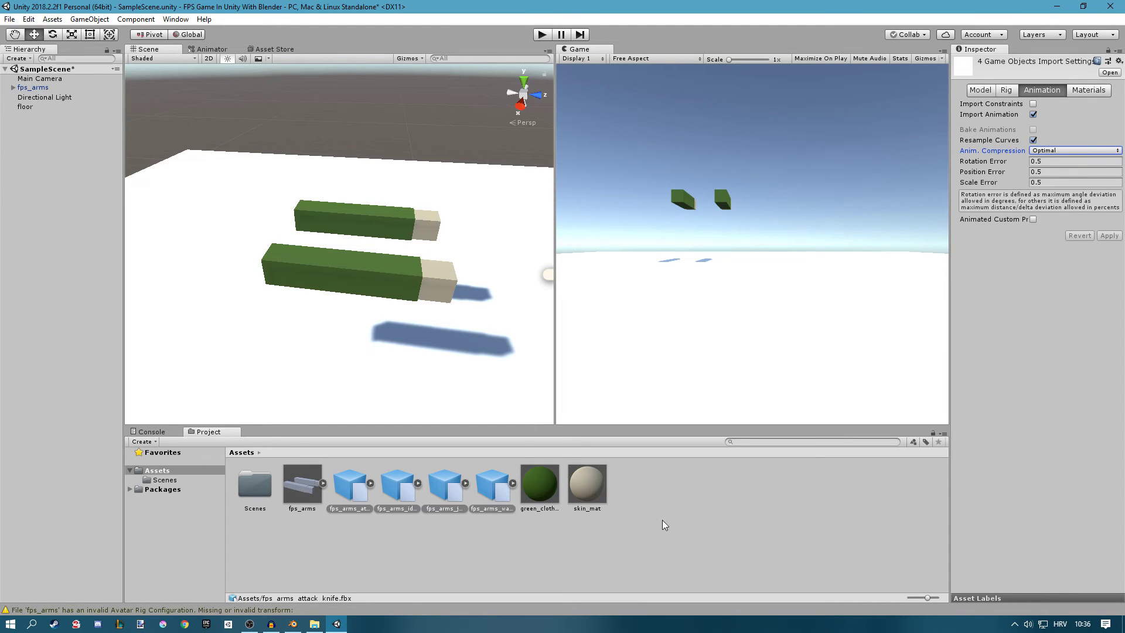
left_click(375, 465)
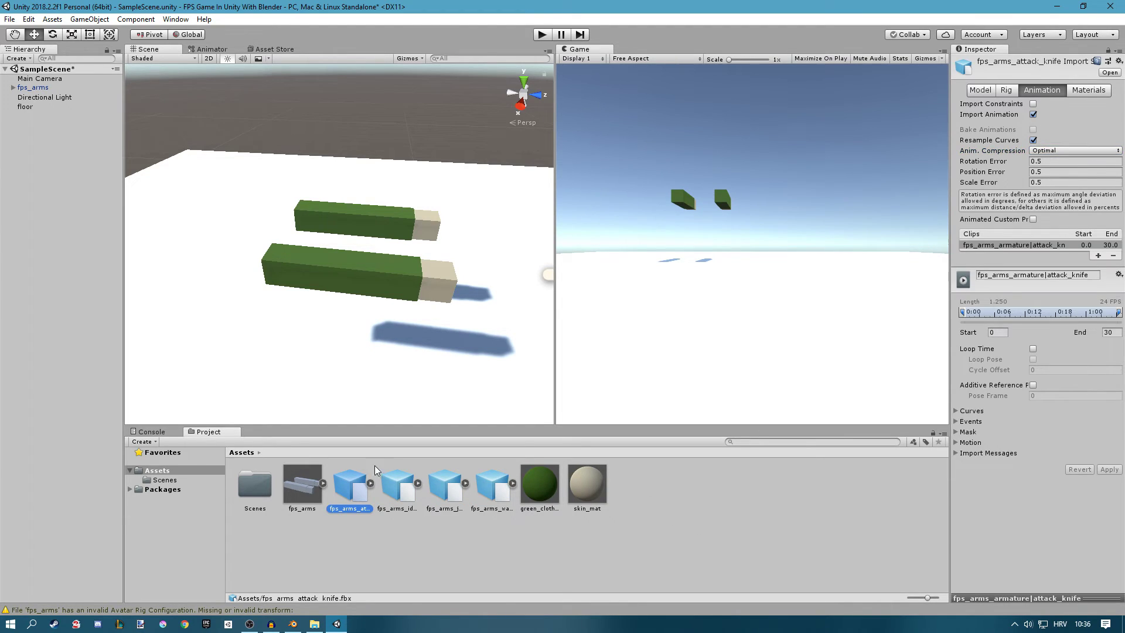
left_click(401, 479)
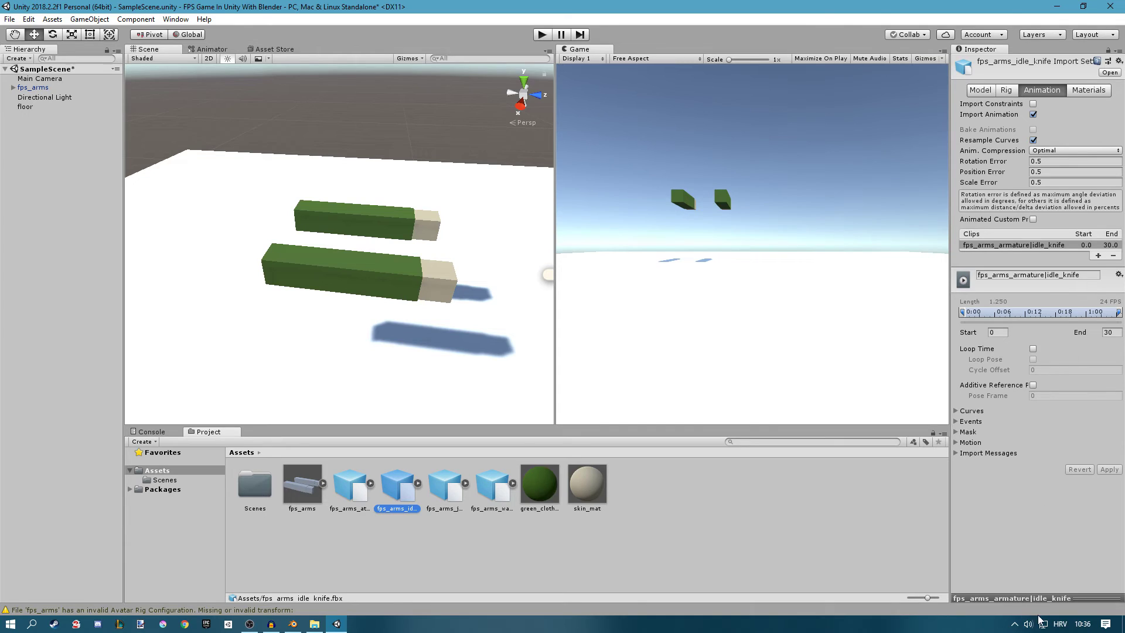
left_click(1048, 599)
left_click_drag(1049, 598, 1061, 405)
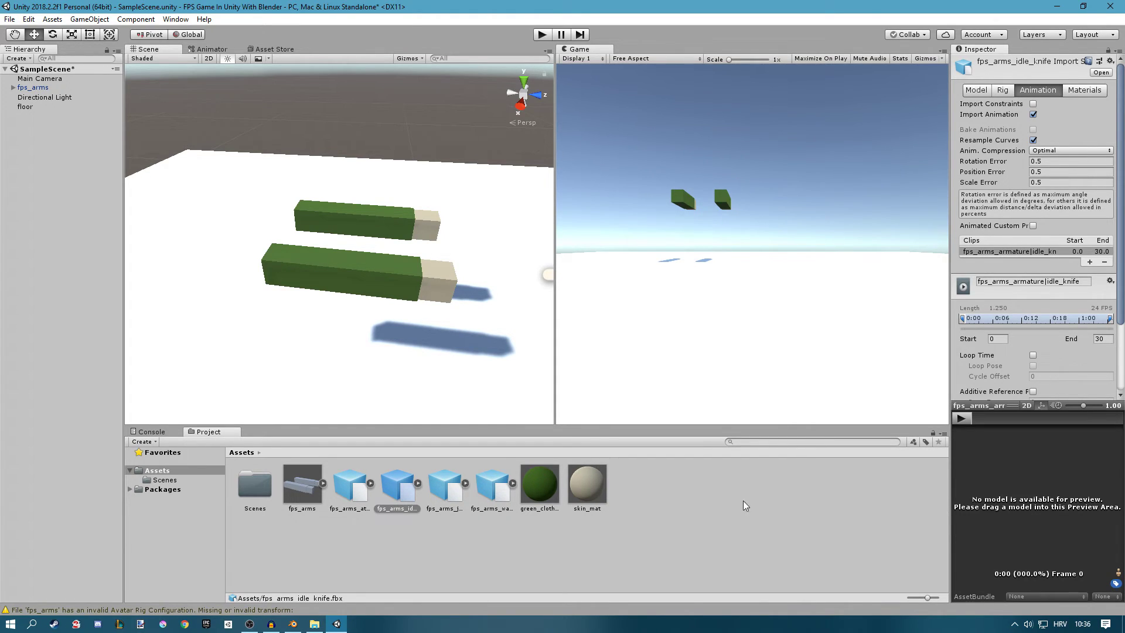
left_click_drag(302, 483, 1018, 504)
left_click(962, 418)
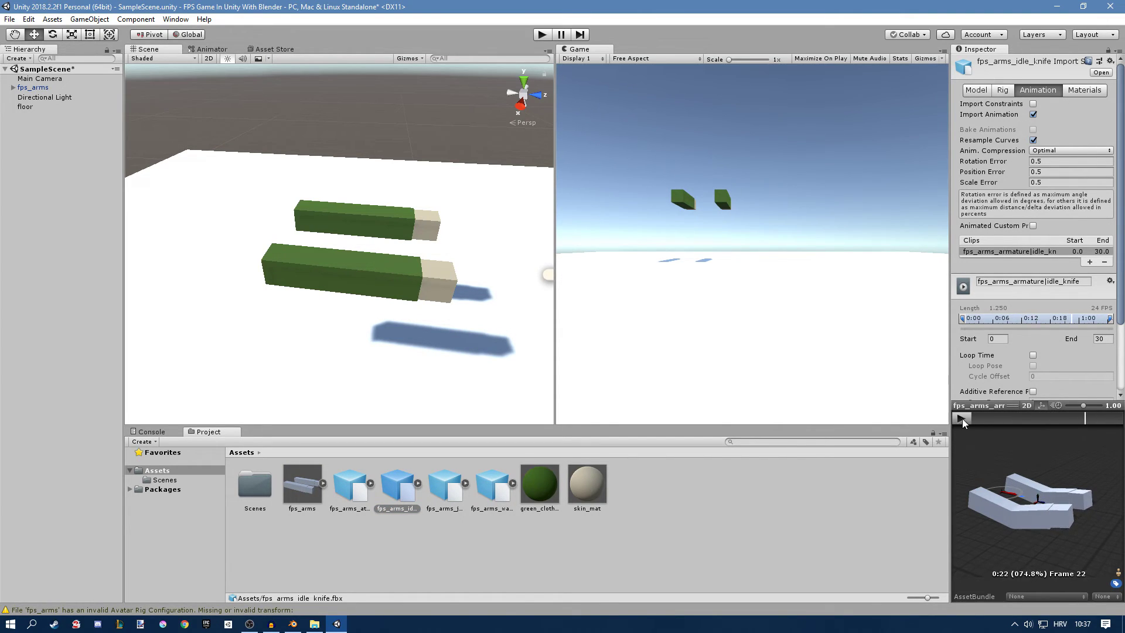
left_click(445, 483)
left_click(350, 484)
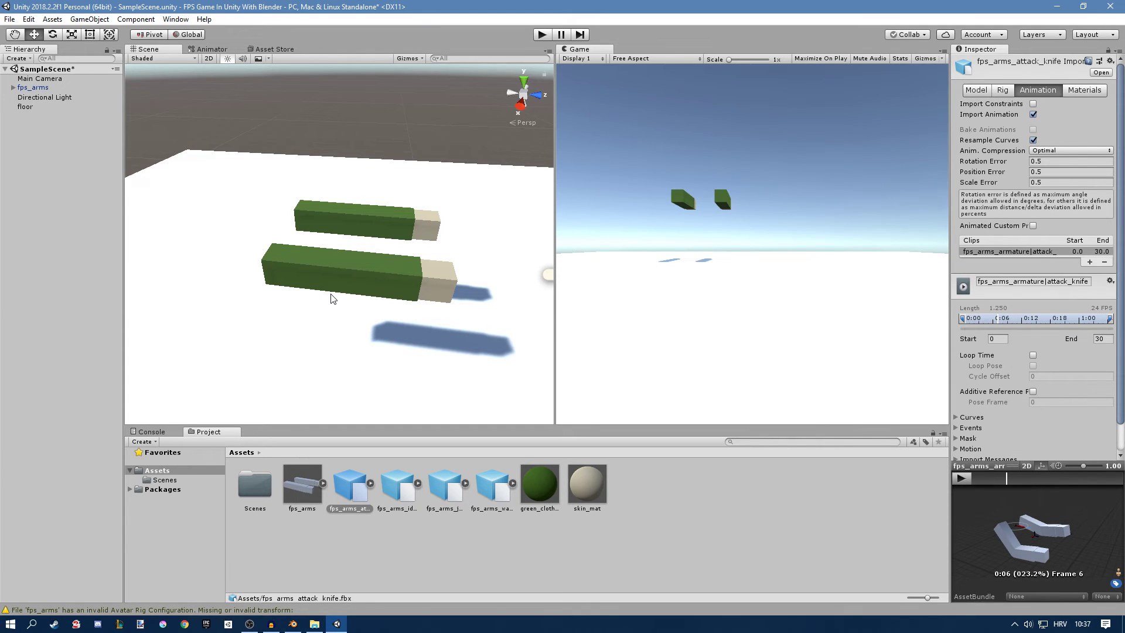
left_click_drag(376, 103, 1060, 134, "alt")
left_click_drag(468, 208, 434, 213, "alt")
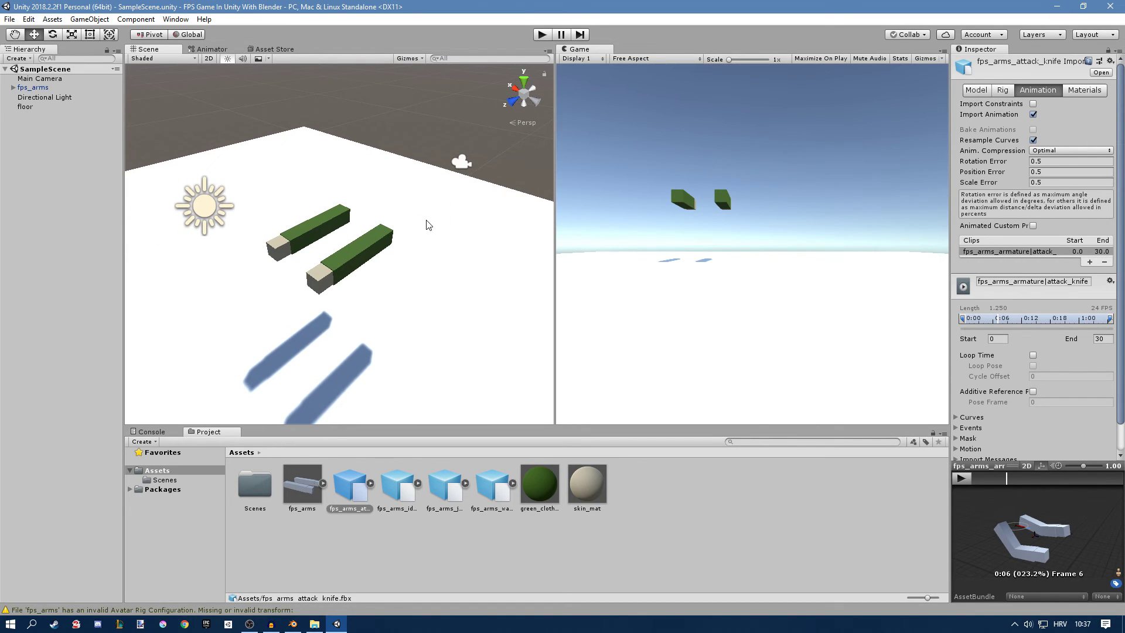